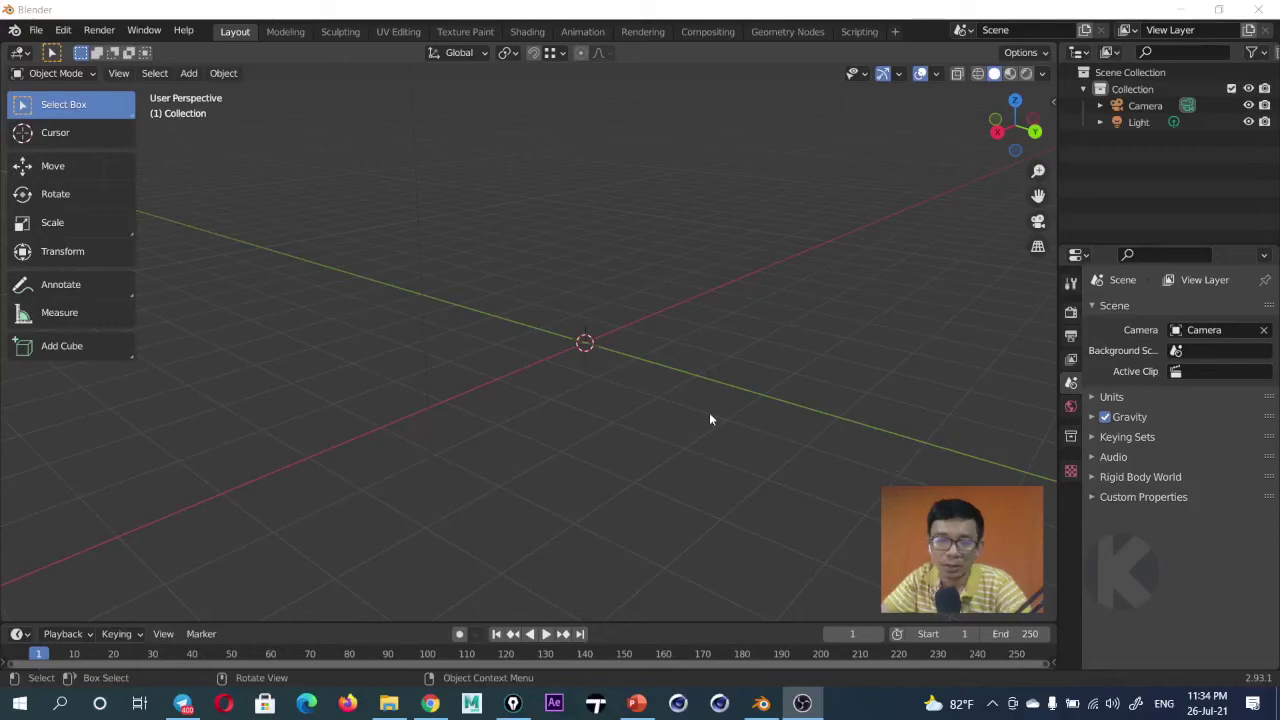
# Orbit the empty scene and sketch an apple outline with a stem as a guide.
pyautogui.moveTo(620, 348)
pyautogui.mouseDown(button='middle')
pyautogui.moveTo(604, 386)
pyautogui.moveTo(621, 346)
pyautogui.mouseUp(button='middle')
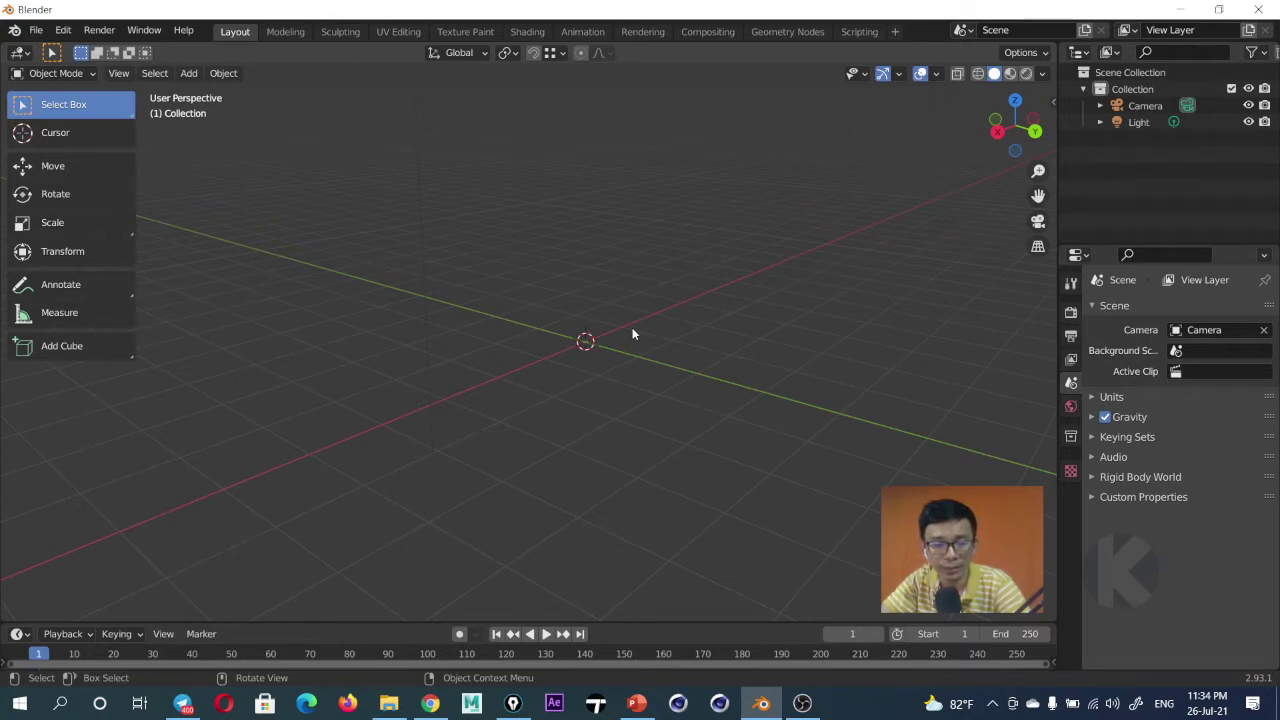
pyautogui.moveTo(631, 328)
pyautogui.mouseDown(button='middle')
pyautogui.moveTo(572, 362)
pyautogui.moveTo(651, 334)
pyautogui.moveTo(717, 349)
pyautogui.moveTo(530, 353)
pyautogui.moveTo(539, 326)
pyautogui.moveTo(563, 320)
pyautogui.mouseUp(button='middle')
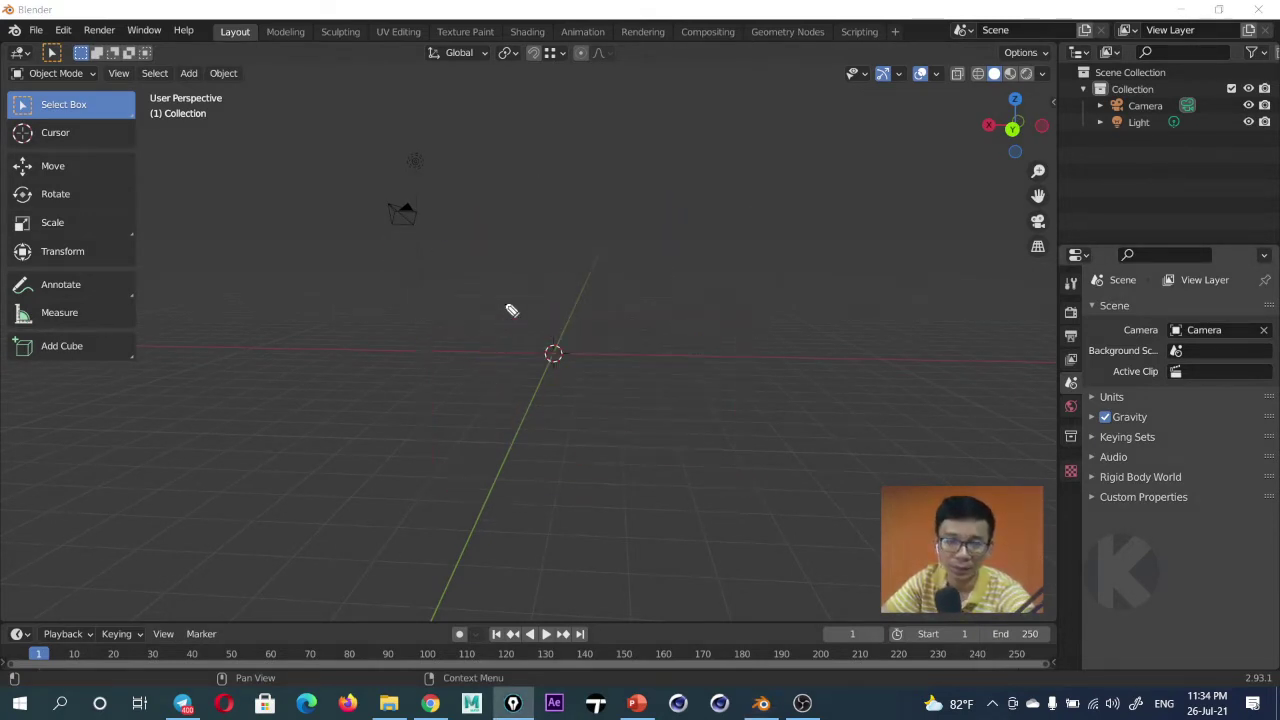
pyautogui.moveTo(525, 257); pyautogui.dragTo(494, 443)
pyautogui.moveTo(524, 258)
pyautogui.mouseDown()
pyautogui.moveTo(560, 449)
pyautogui.moveTo(480, 450)
pyautogui.moveTo(585, 143)
pyautogui.moveTo(634, 148)
pyautogui.moveTo(491, 257)
pyautogui.mouseUp()
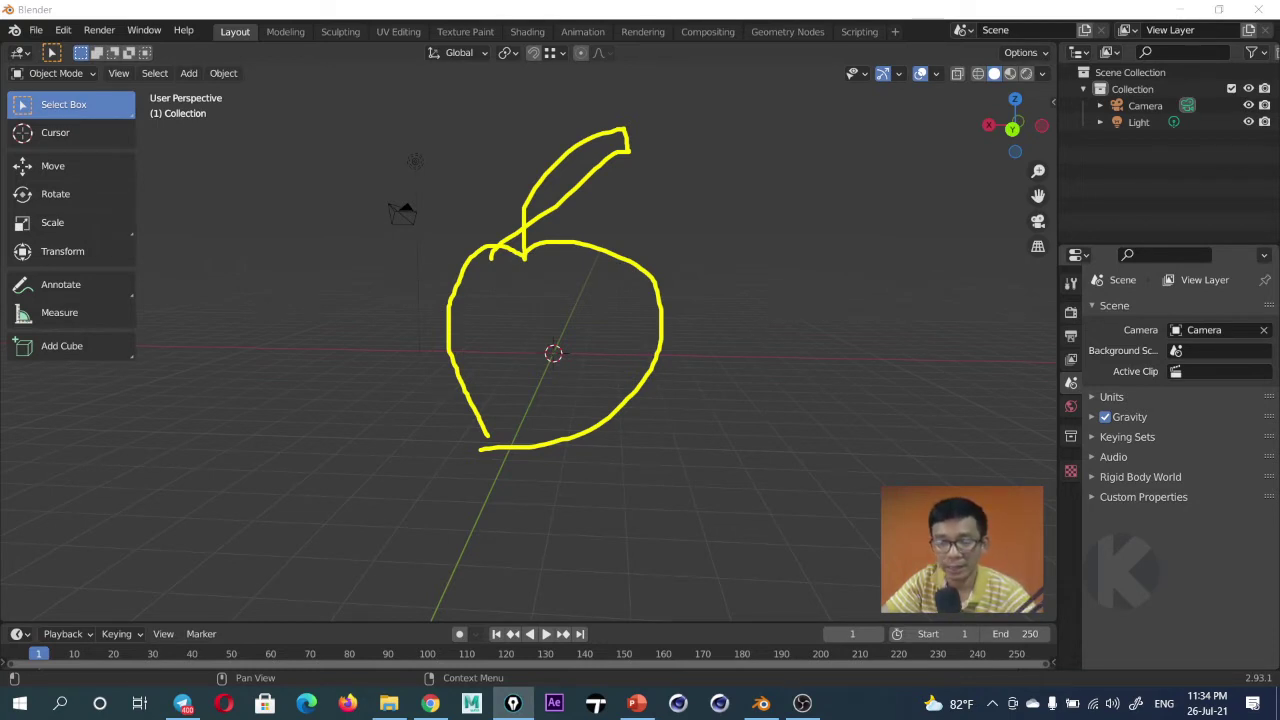
# Erase the apple sketch, orbit around the origin, and bring up the Add menu's Mesh shapes.
pyautogui.hotkey('ctrl', 'z')
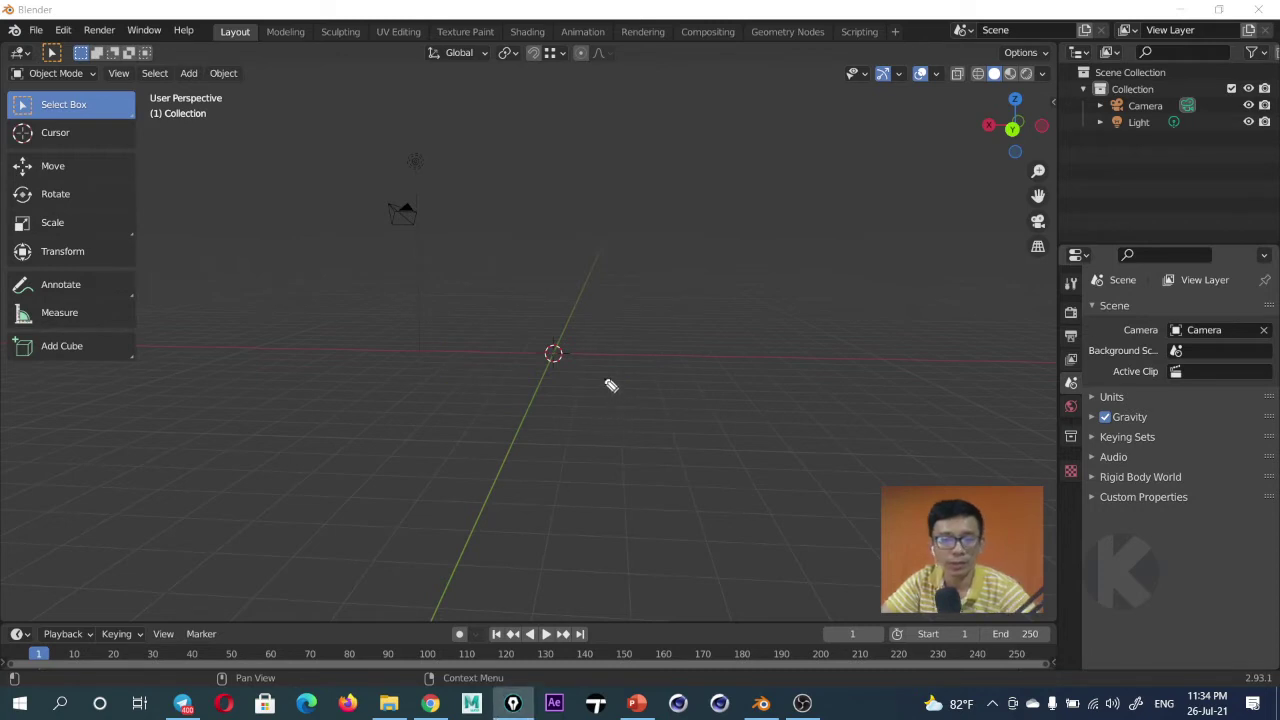
pyautogui.moveTo(508, 392)
pyautogui.mouseDown(button='middle')
pyautogui.moveTo(723, 400)
pyautogui.moveTo(566, 407)
pyautogui.mouseUp(button='middle')
pyautogui.moveTo(1049, 330)
pyautogui.mouseDown(button='middle')
pyautogui.moveTo(600, 337)
pyautogui.moveTo(537, 354)
pyautogui.moveTo(594, 363)
pyautogui.moveTo(492, 370)
pyautogui.mouseUp(button='middle')
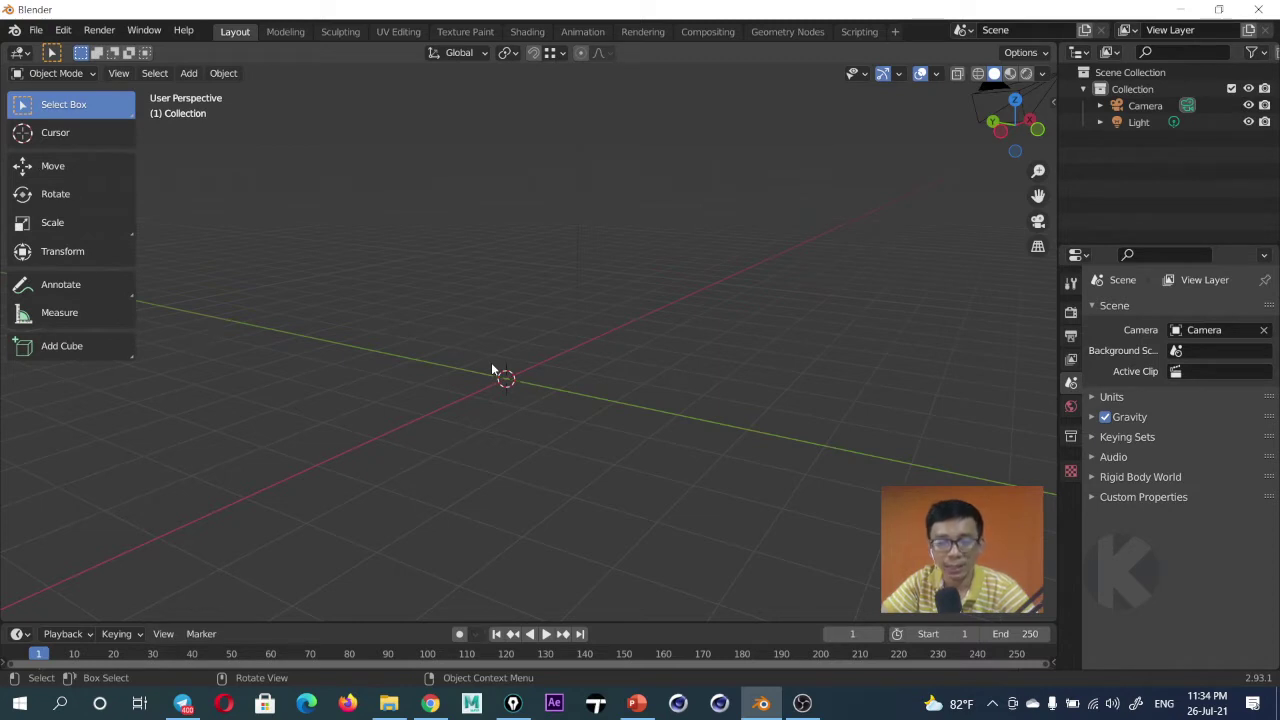
pyautogui.moveTo(492, 370)
pyautogui.mouseDown(button='middle')
pyautogui.moveTo(631, 352)
pyautogui.moveTo(514, 368)
pyautogui.moveTo(617, 361)
pyautogui.mouseUp(button='middle')
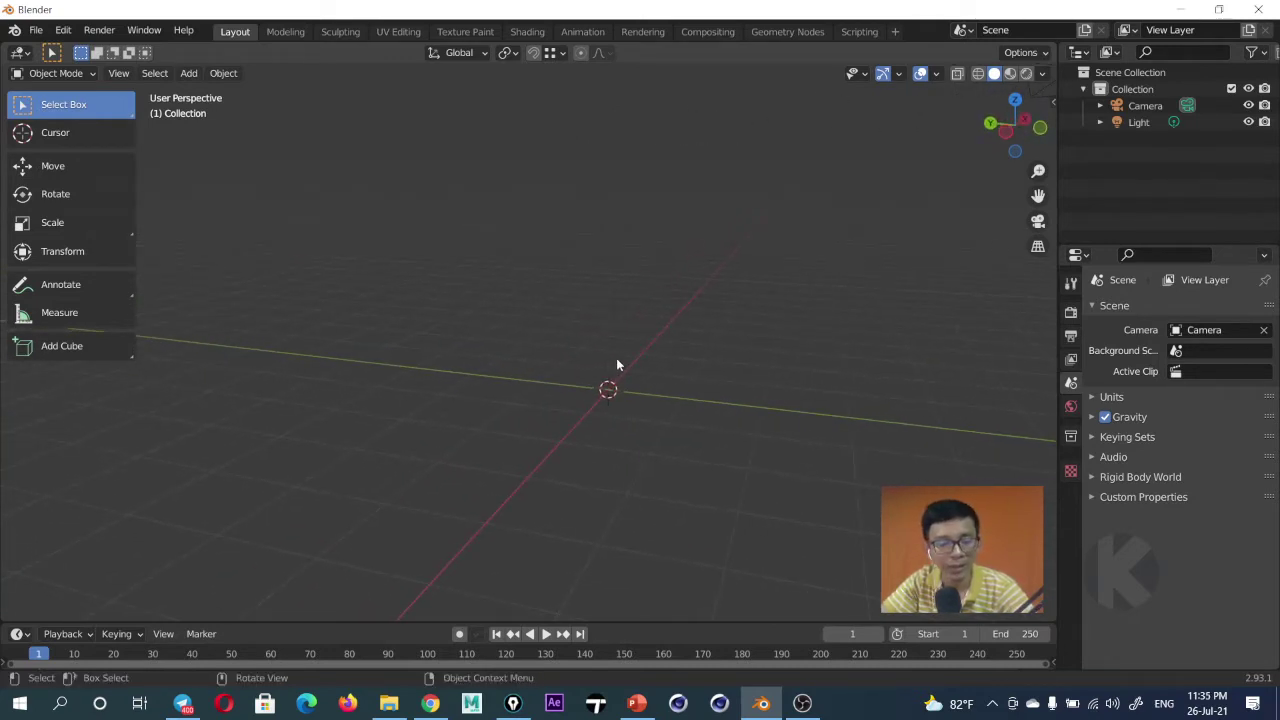
pyautogui.hotkey('shift', 'a')
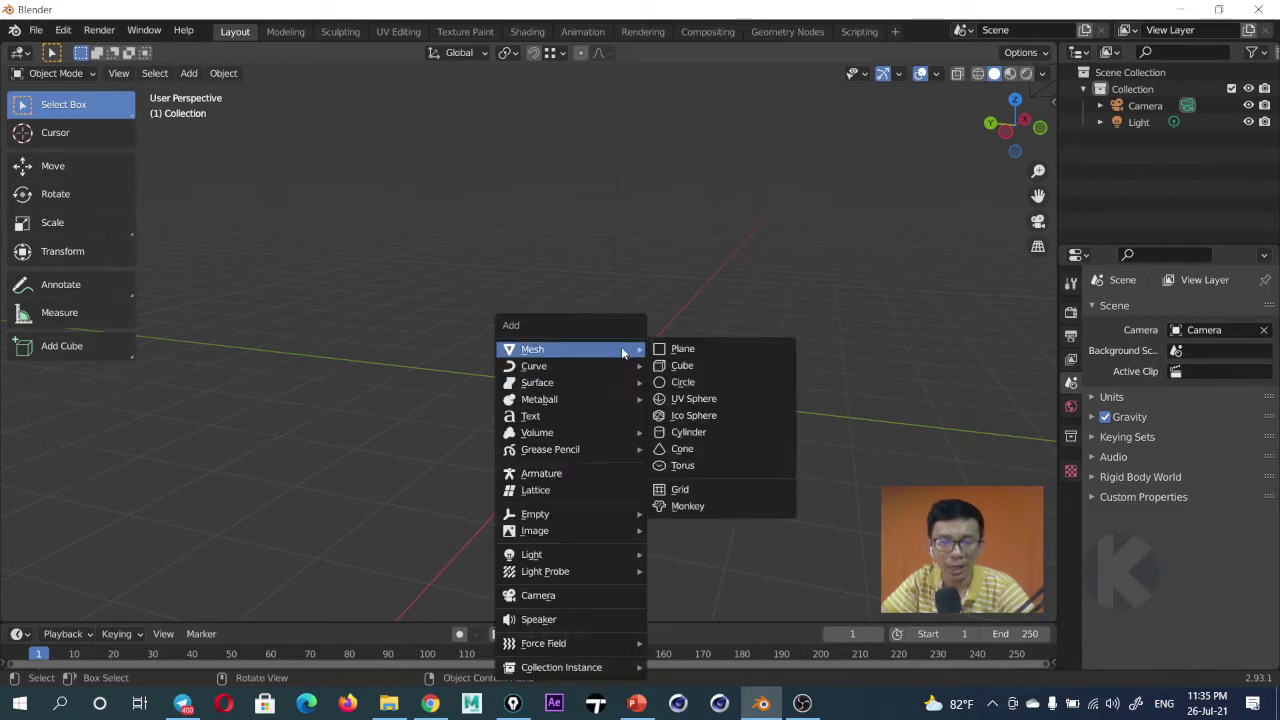
pyautogui.moveTo(532, 349)
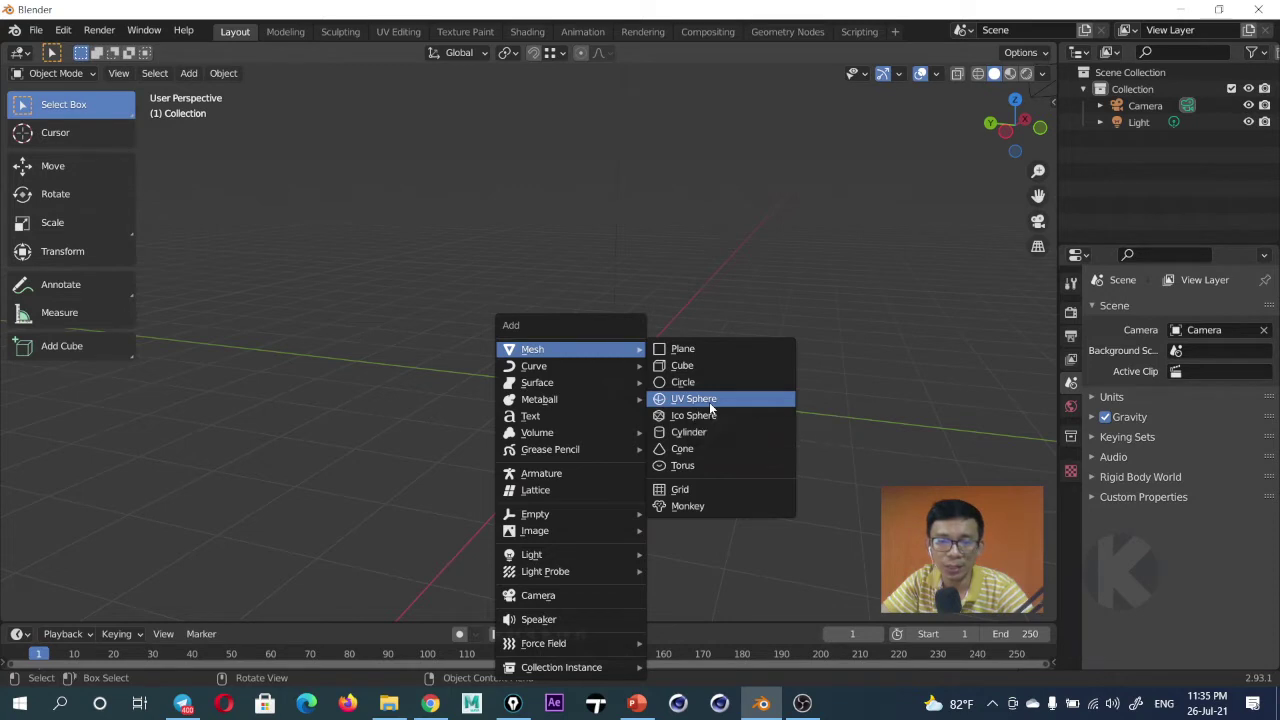
# Add a UV sphere with 18 segments and 6 rings.
pyautogui.click(711, 399)
pyautogui.moveTo(597, 386)
pyautogui.mouseDown(button='middle')
pyautogui.moveTo(693, 392)
pyautogui.moveTo(622, 382)
pyautogui.mouseUp(button='middle')
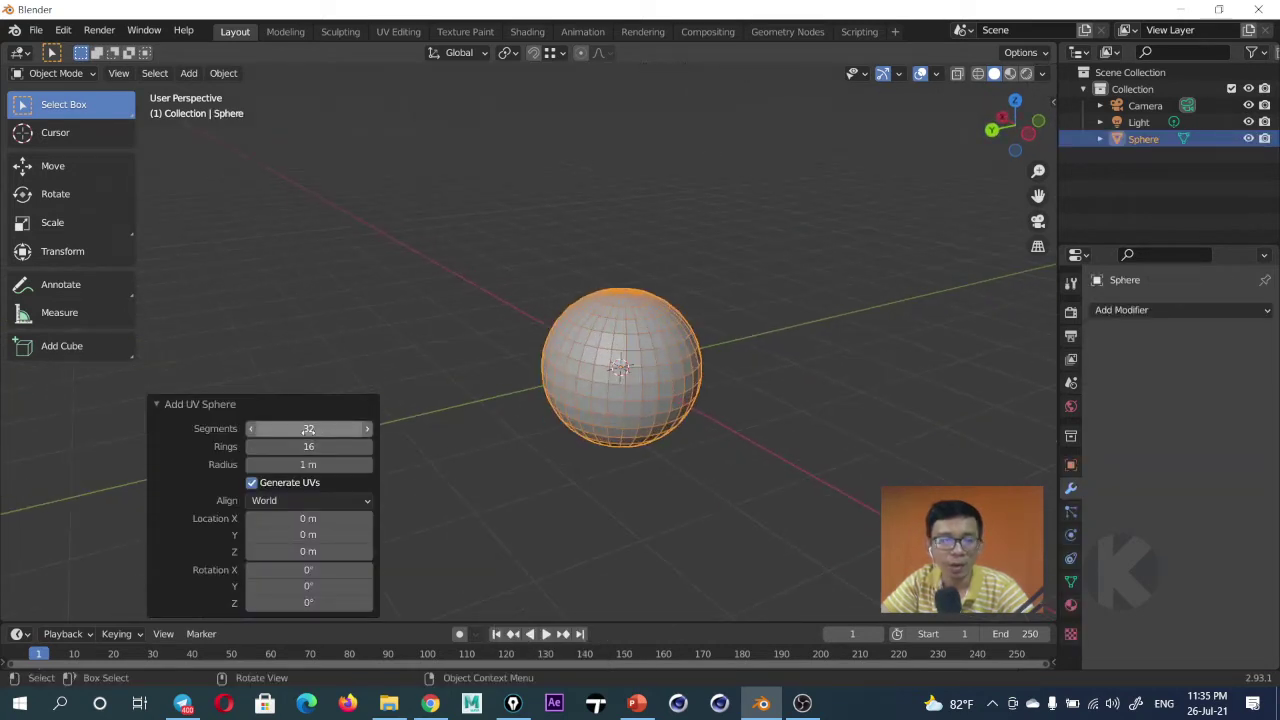
pyautogui.moveTo(308, 428)
pyautogui.mouseDown()
pyautogui.moveTo(285, 433)
pyautogui.moveTo(290, 446)
pyautogui.mouseUp()
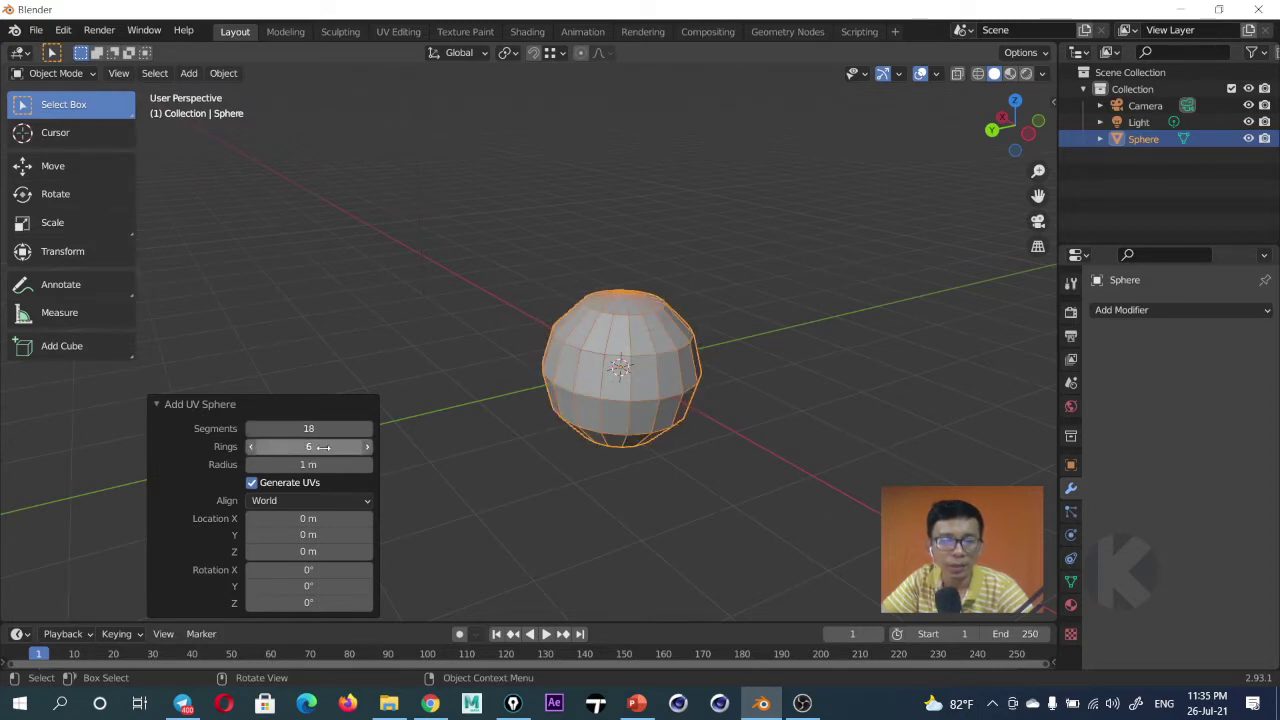
pyautogui.scroll(2, 639, 370)
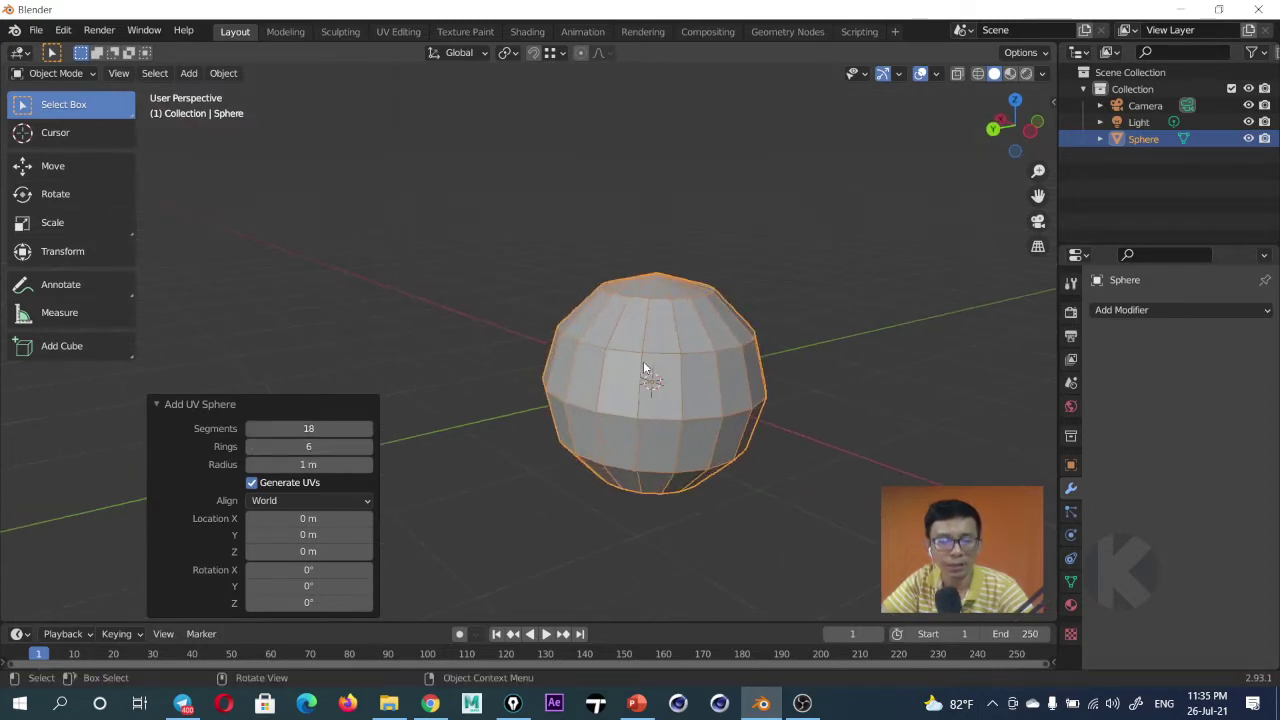
# In Edit Mode, clear the selection and select the sphere's top pole vertex.
pyautogui.press('Tab')
pyautogui.moveTo(643, 363)
pyautogui.mouseDown(button='middle')
pyautogui.moveTo(590, 353)
pyautogui.moveTo(740, 290)
pyautogui.moveTo(555, 311)
pyautogui.mouseUp(button='middle')
pyautogui.hotkey('alt', 'a')
pyautogui.press('a')
pyautogui.hotkey('alt', 'a')
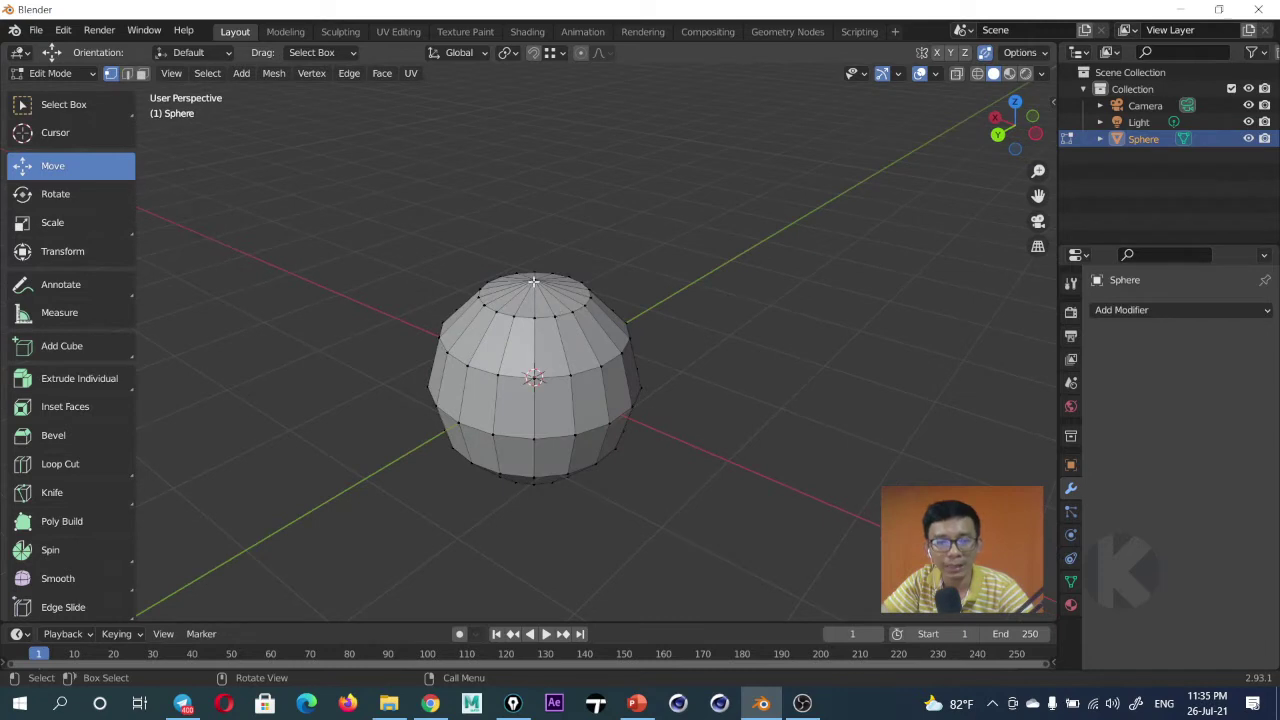
pyautogui.click(533, 282)
# Push the top pole down along Z into a dent and leave Edit Mode.
pyautogui.scroll(2, 552, 225)
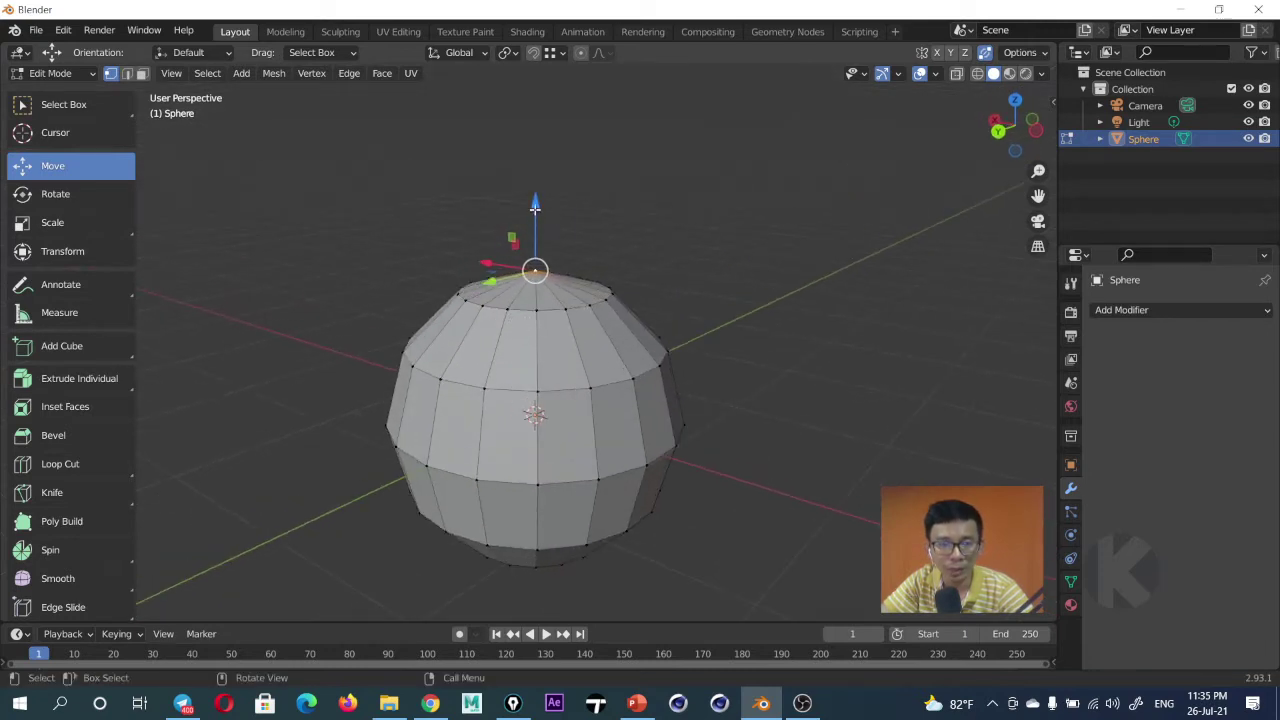
pyautogui.moveTo(535, 207); pyautogui.dragTo(530, 262)
pyautogui.moveTo(530, 262); pyautogui.dragTo(570, 471, button='middle')
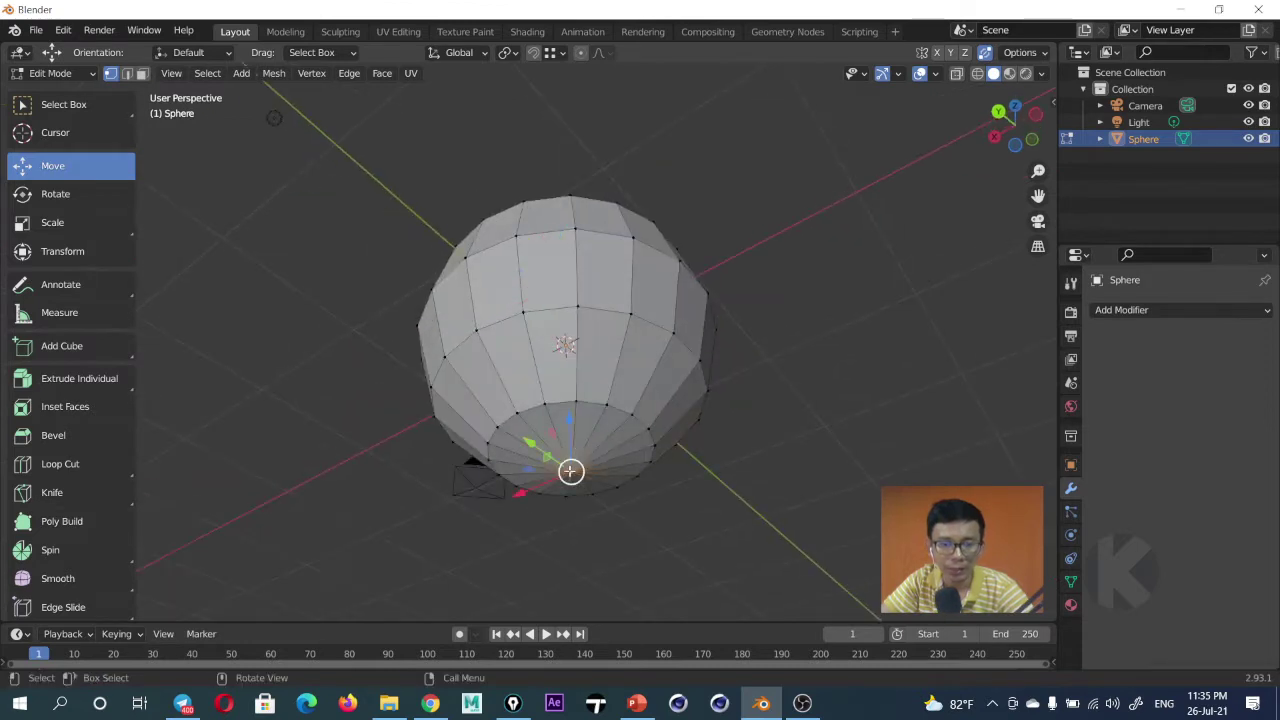
pyautogui.moveTo(570, 471); pyautogui.dragTo(570, 438)
pyautogui.moveTo(570, 438); pyautogui.dragTo(633, 336, button='middle')
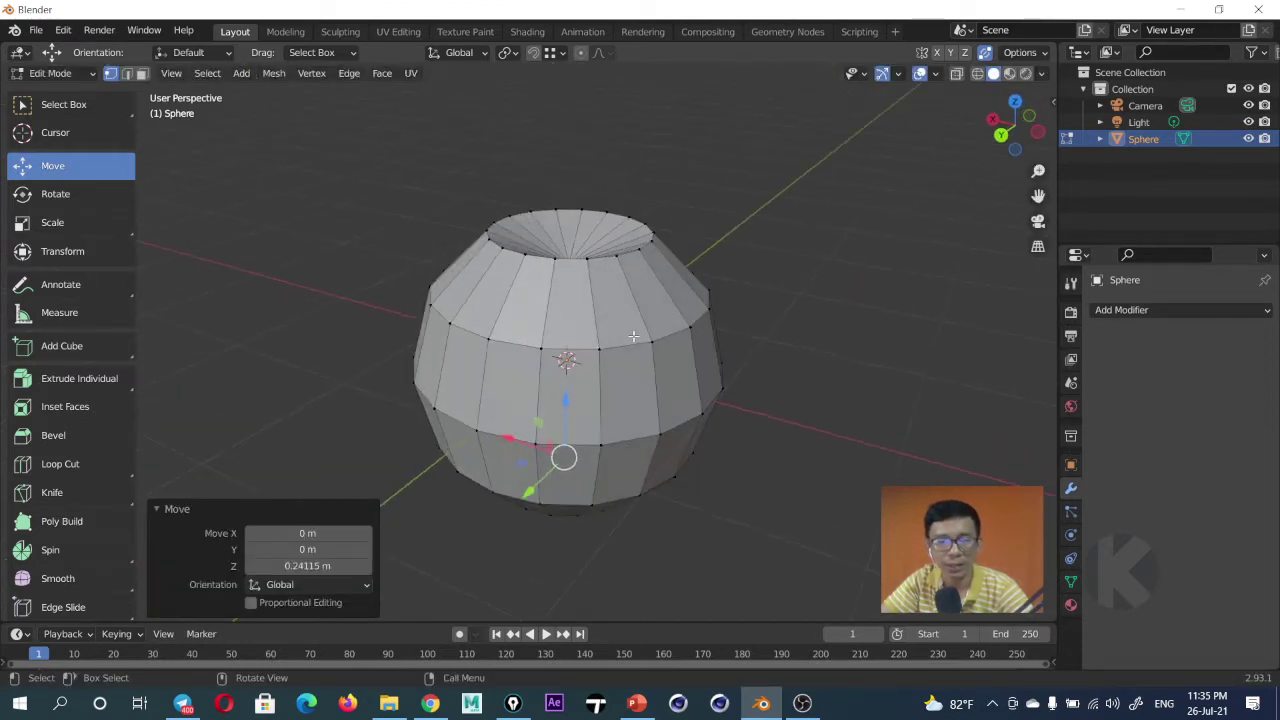
pyautogui.press('Tab')
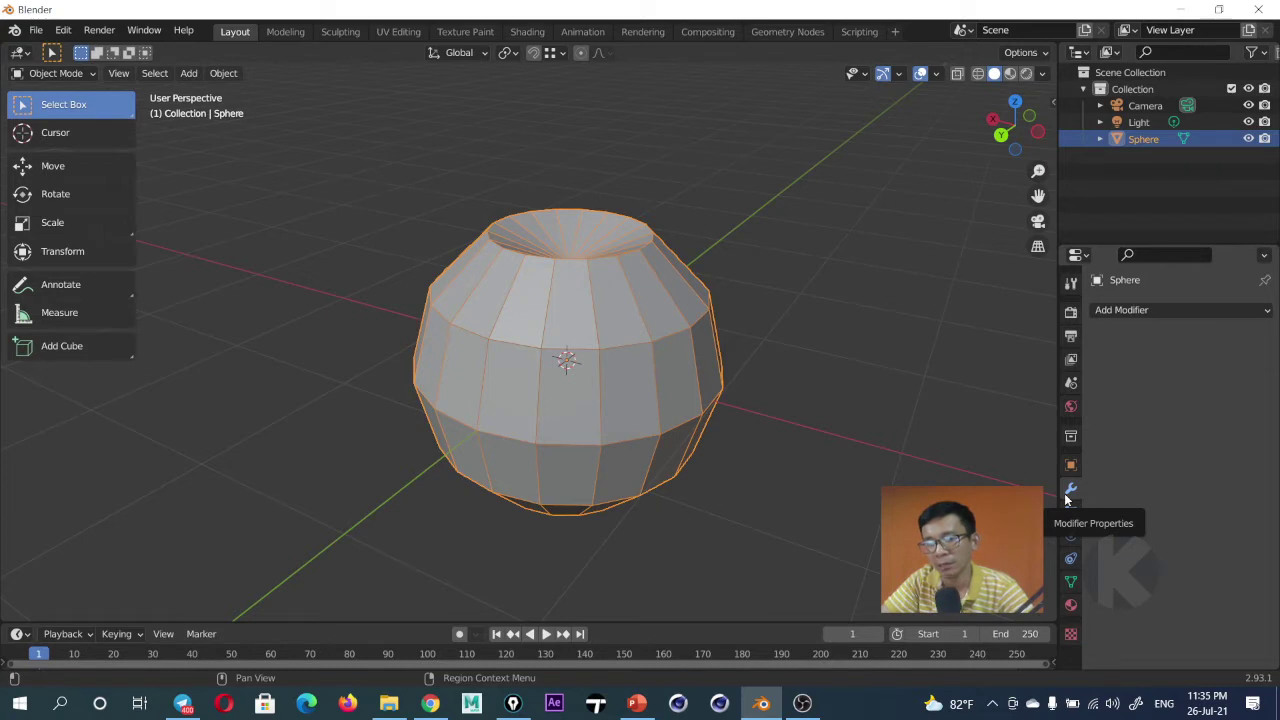
# Add a Catmull-Clark Subdivision Surface modifier (viewport 1, render 2) with its viewport display off.
pyautogui.click(1113, 312)
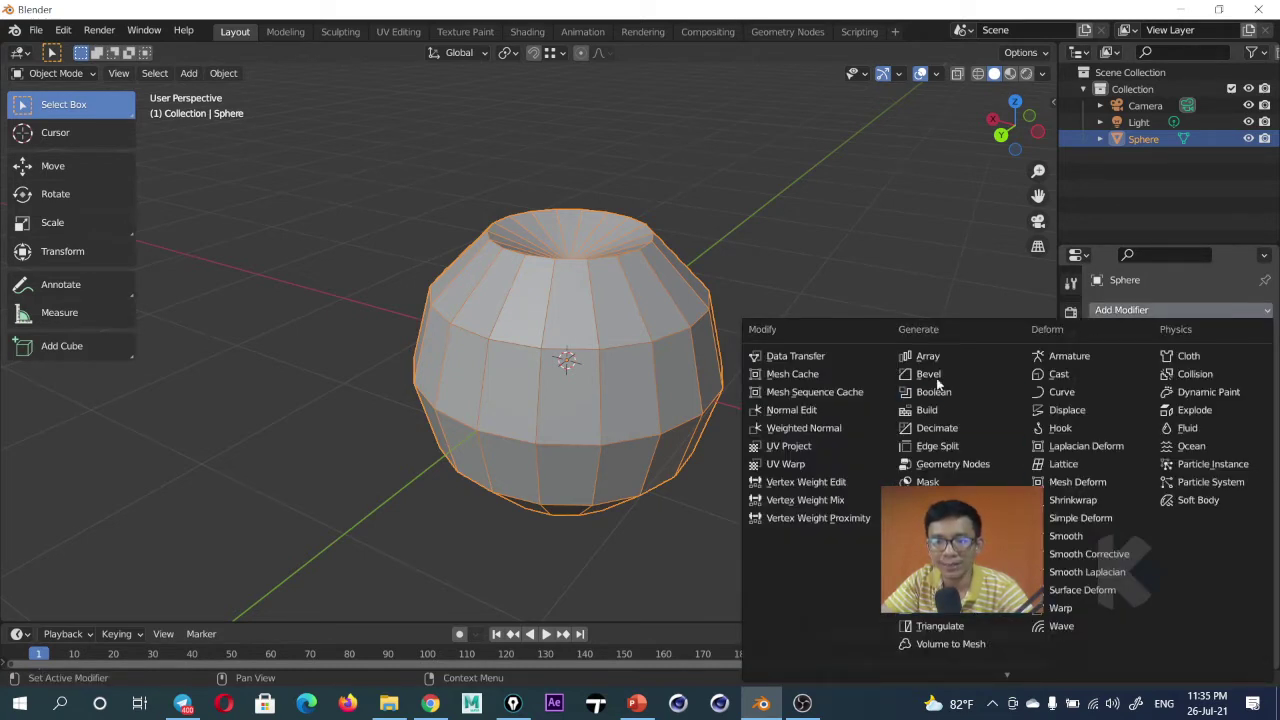
pyautogui.click(956, 613)
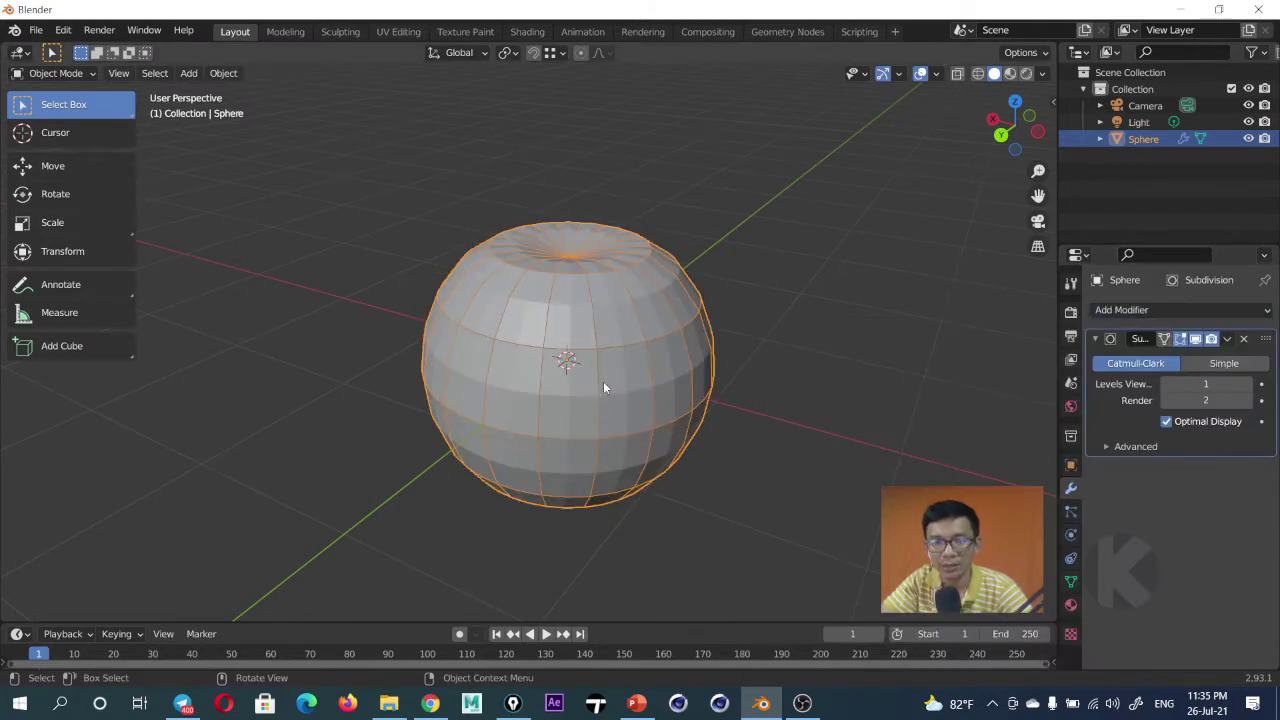
pyautogui.moveTo(603, 381)
pyautogui.mouseDown(button='middle')
pyautogui.moveTo(634, 357)
pyautogui.moveTo(591, 384)
pyautogui.moveTo(613, 344)
pyautogui.moveTo(650, 328)
pyautogui.moveTo(628, 305)
pyautogui.mouseUp(button='middle')
pyautogui.scroll(1, 591, 384)
pyautogui.scroll(2, 613, 344)
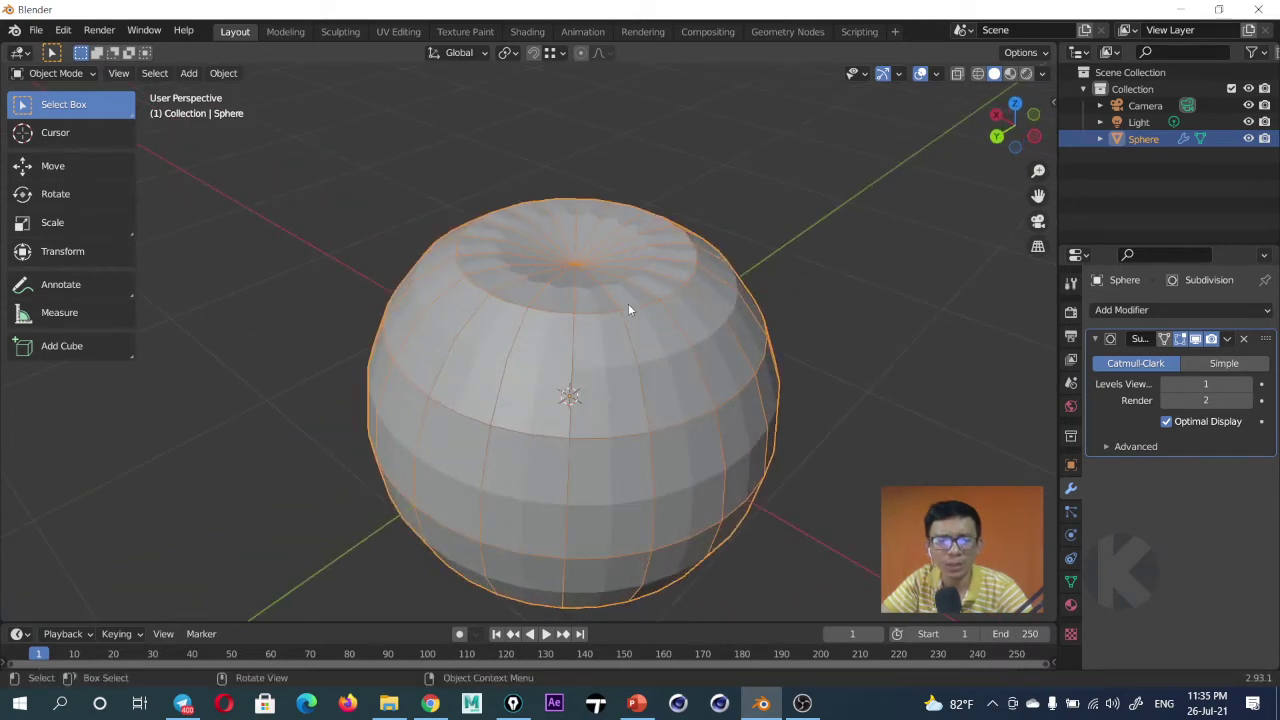
pyautogui.click(1196, 339)
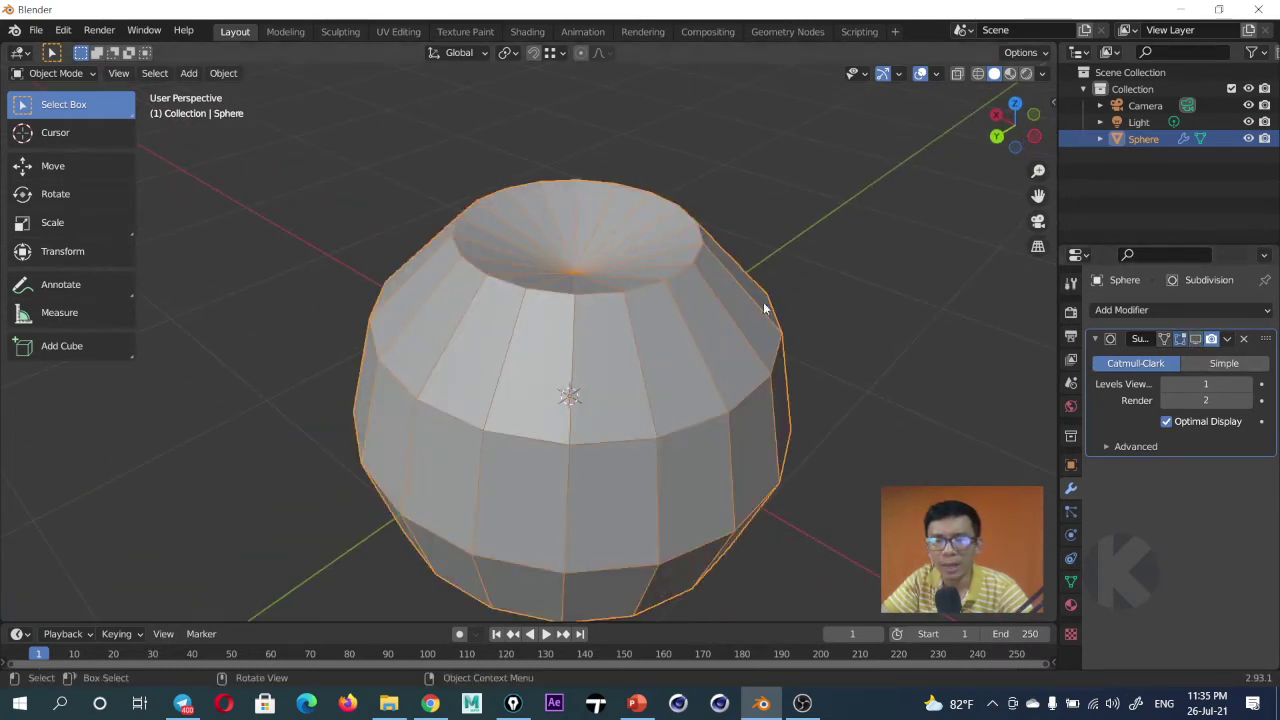
pyautogui.moveTo(763, 302); pyautogui.dragTo(646, 341, button='middle')
# Loop cut a new edge ring near the sphere's top and scale it wider.
pyautogui.press('Tab')
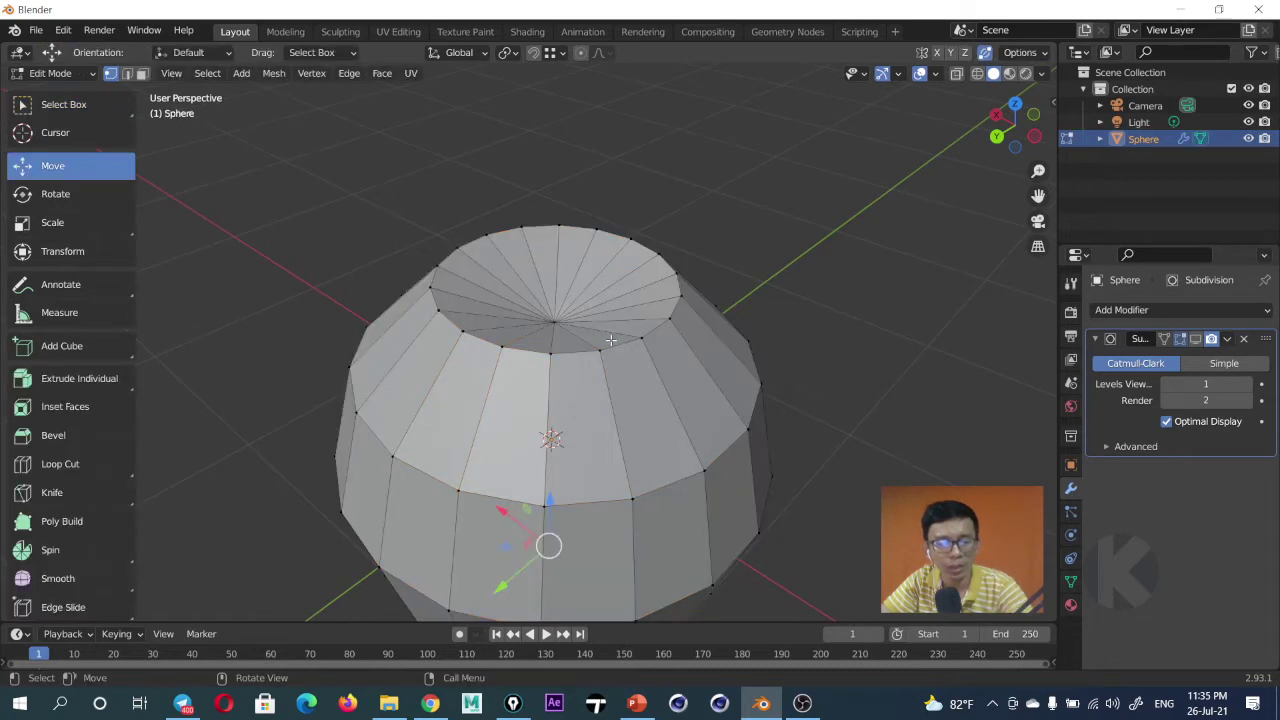
pyautogui.hotkey('ctrl', 'r')
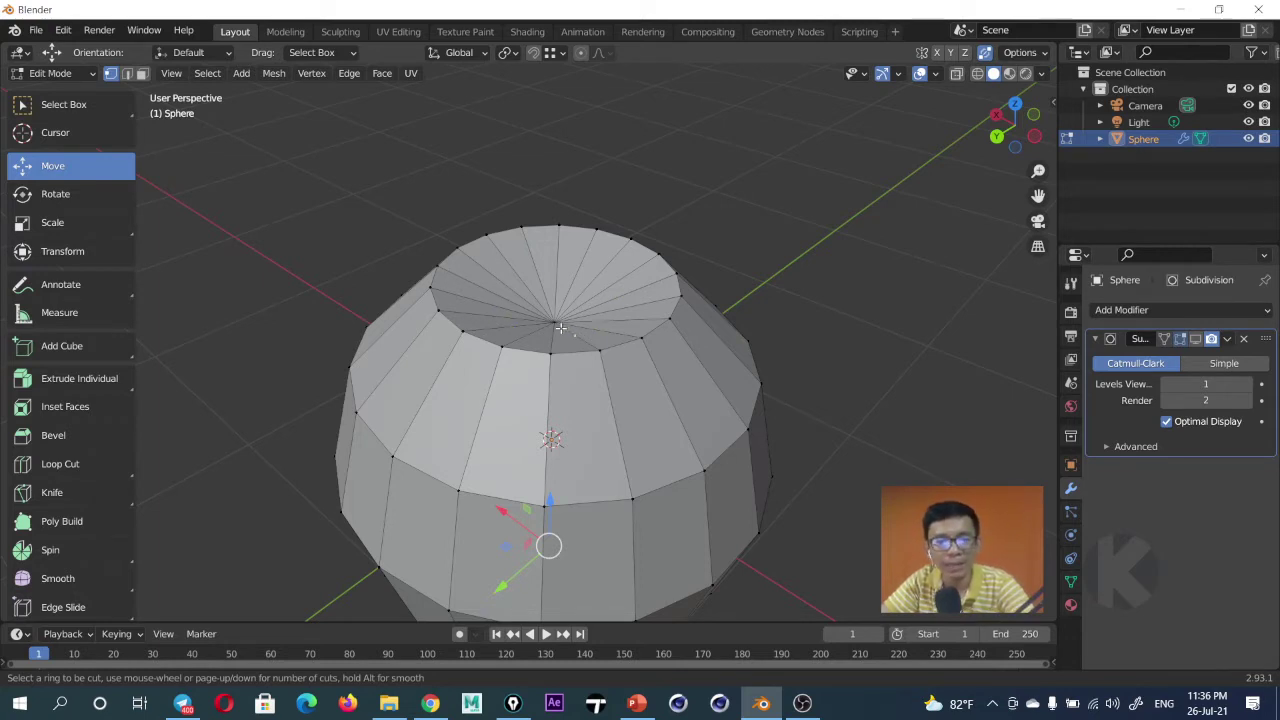
pyautogui.scroll(2, 559, 324)
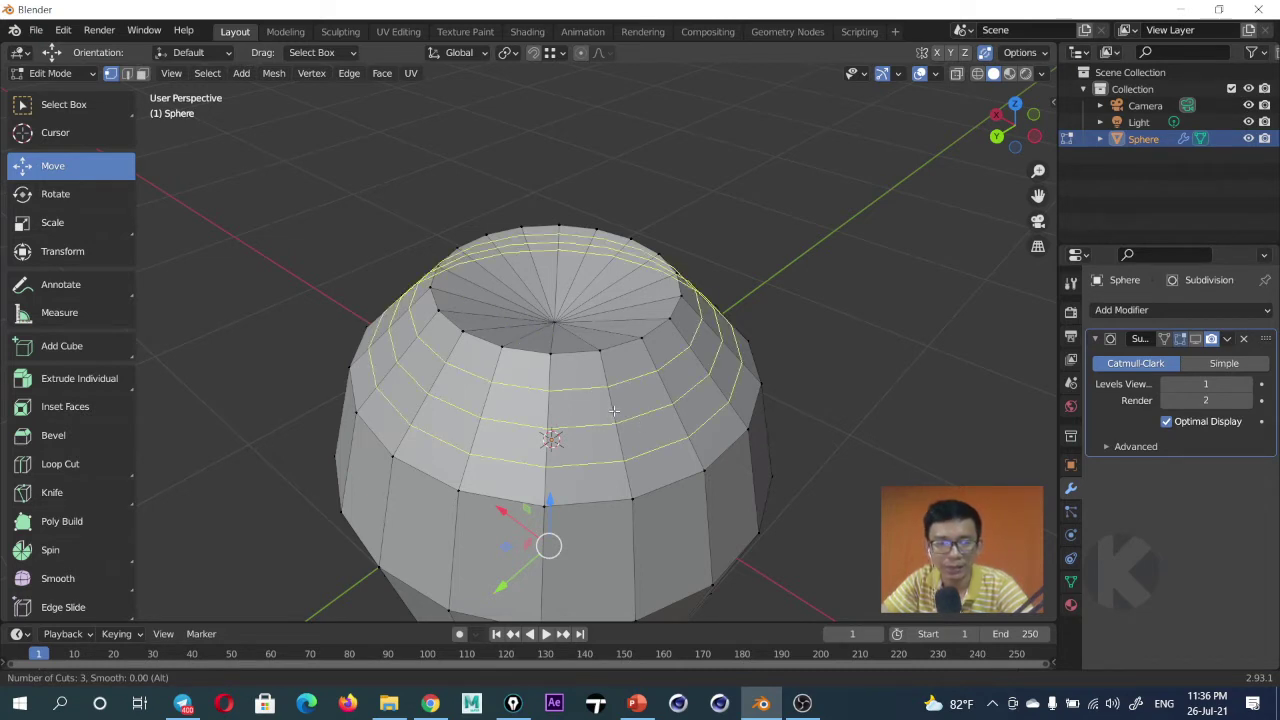
pyautogui.click(613, 410)
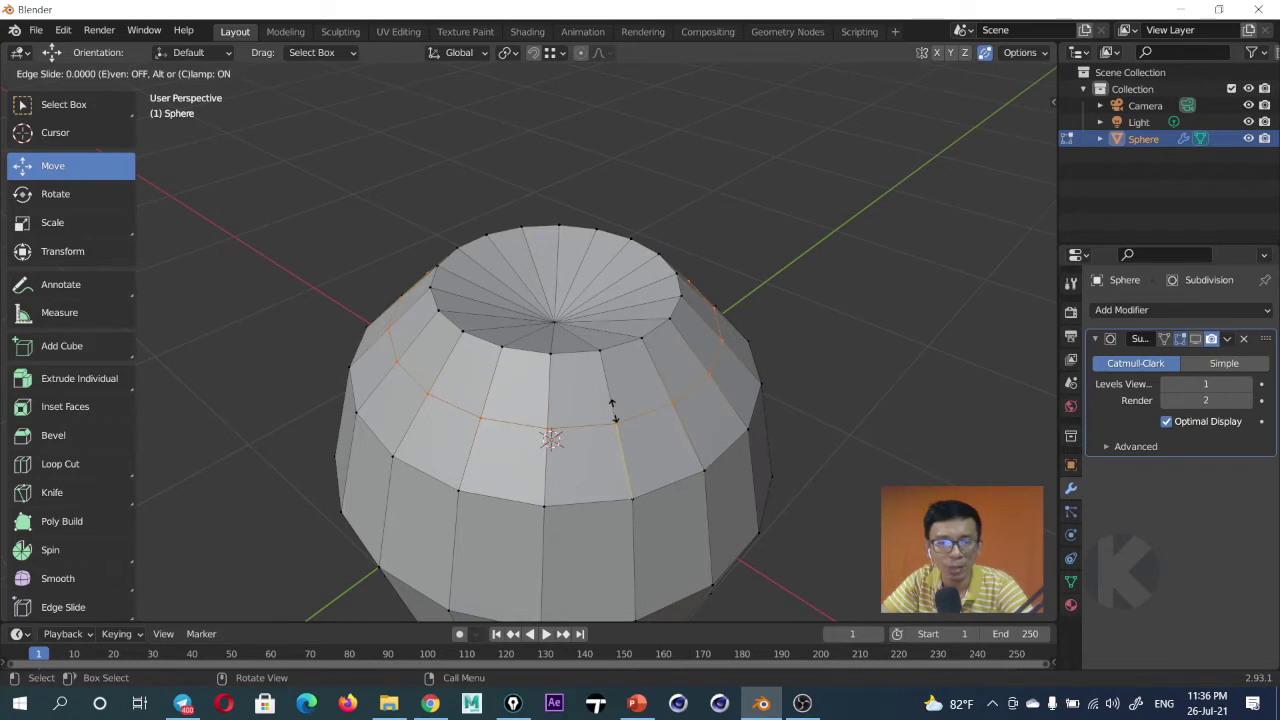
pyautogui.rightClick(613, 410)
pyautogui.press('s')
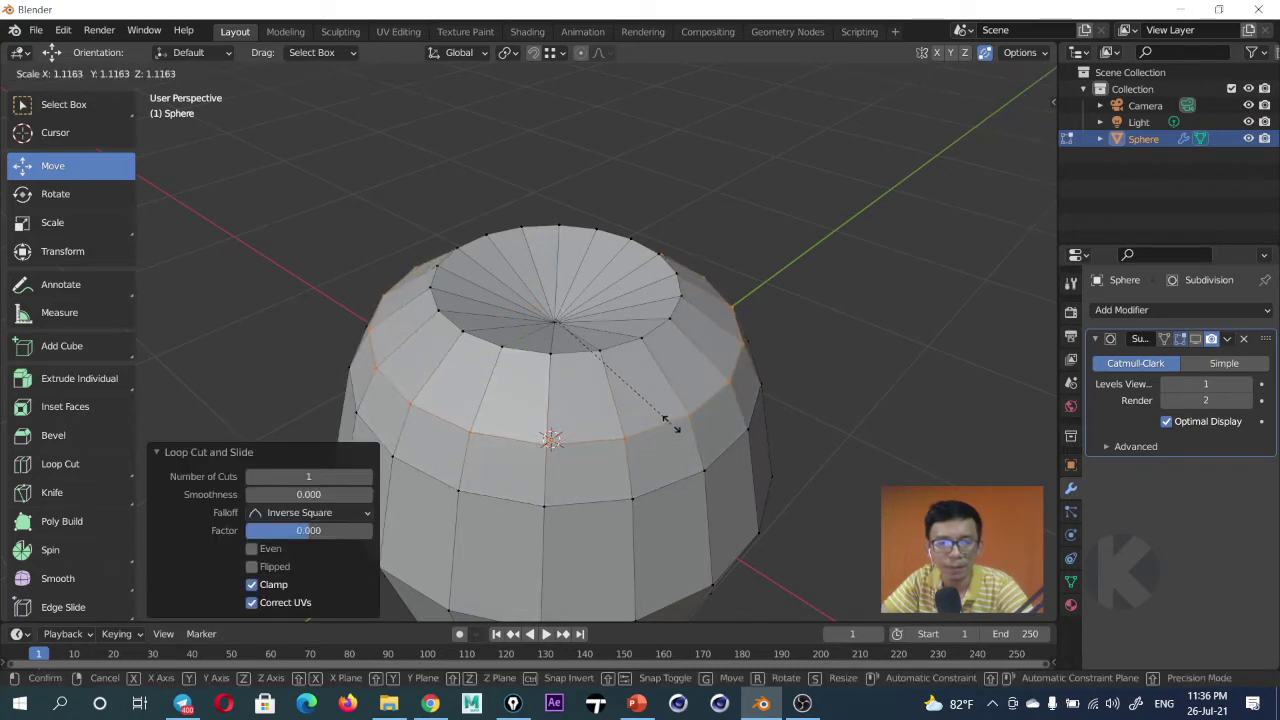
pyautogui.click(668, 427)
pyautogui.moveTo(602, 432)
pyautogui.mouseDown(button='middle')
pyautogui.moveTo(617, 371)
pyautogui.moveTo(655, 425)
pyautogui.mouseUp(button='middle')
pyautogui.scroll(-2, 640, 390)
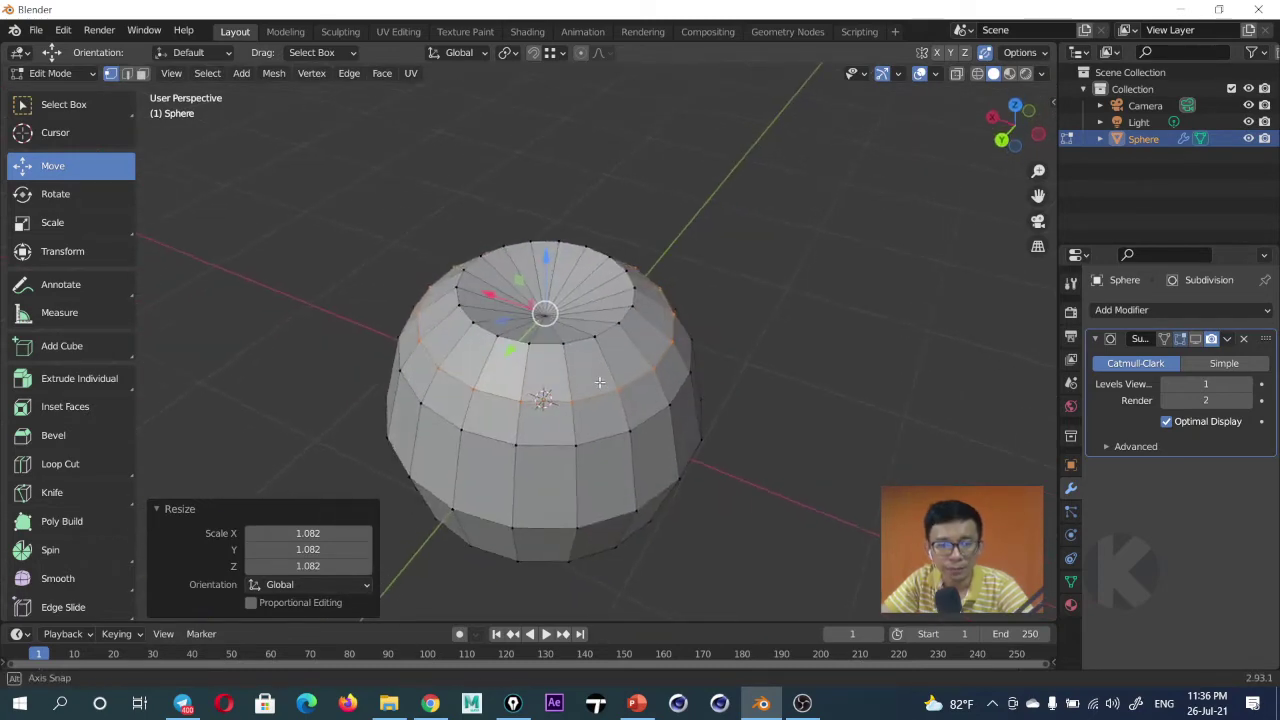
# Re-enable subdivision display and sink the top loop deeper into a rounded dent.
pyautogui.moveTo(1200, 388); pyautogui.dragTo(1215, 388)
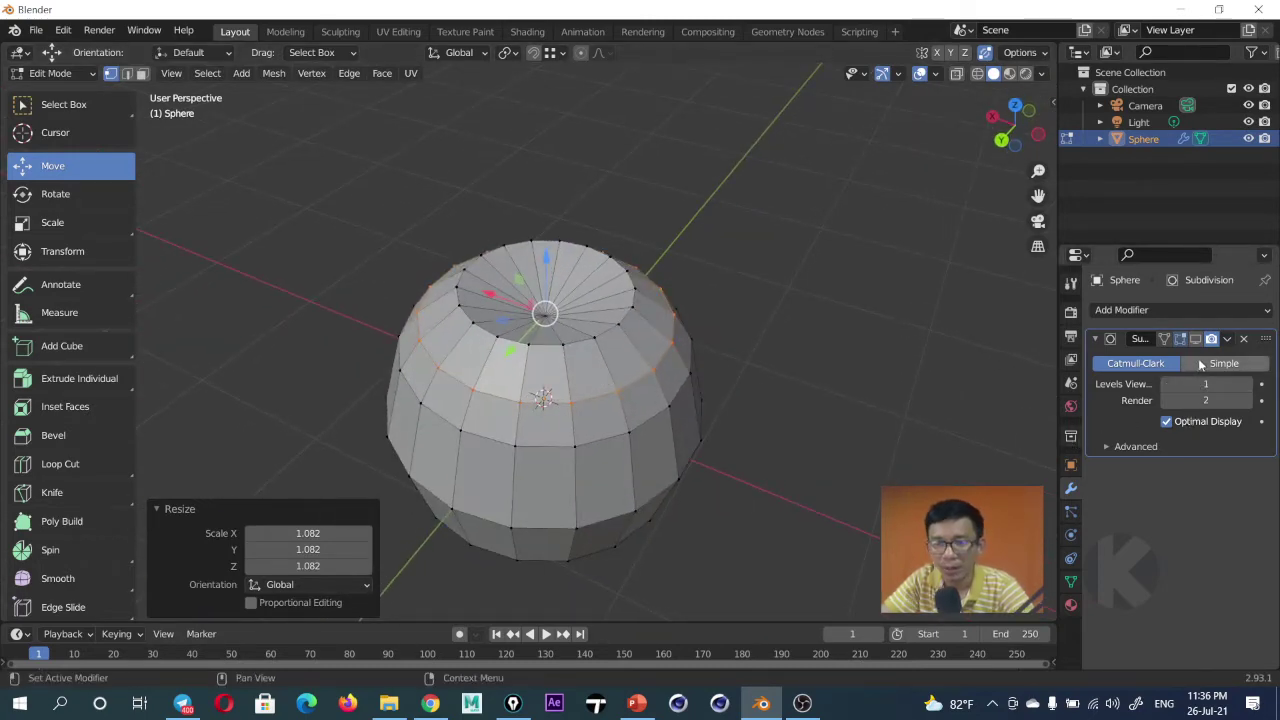
pyautogui.moveTo(660, 285); pyautogui.dragTo(640, 298, button='middle')
pyautogui.press('Tab')
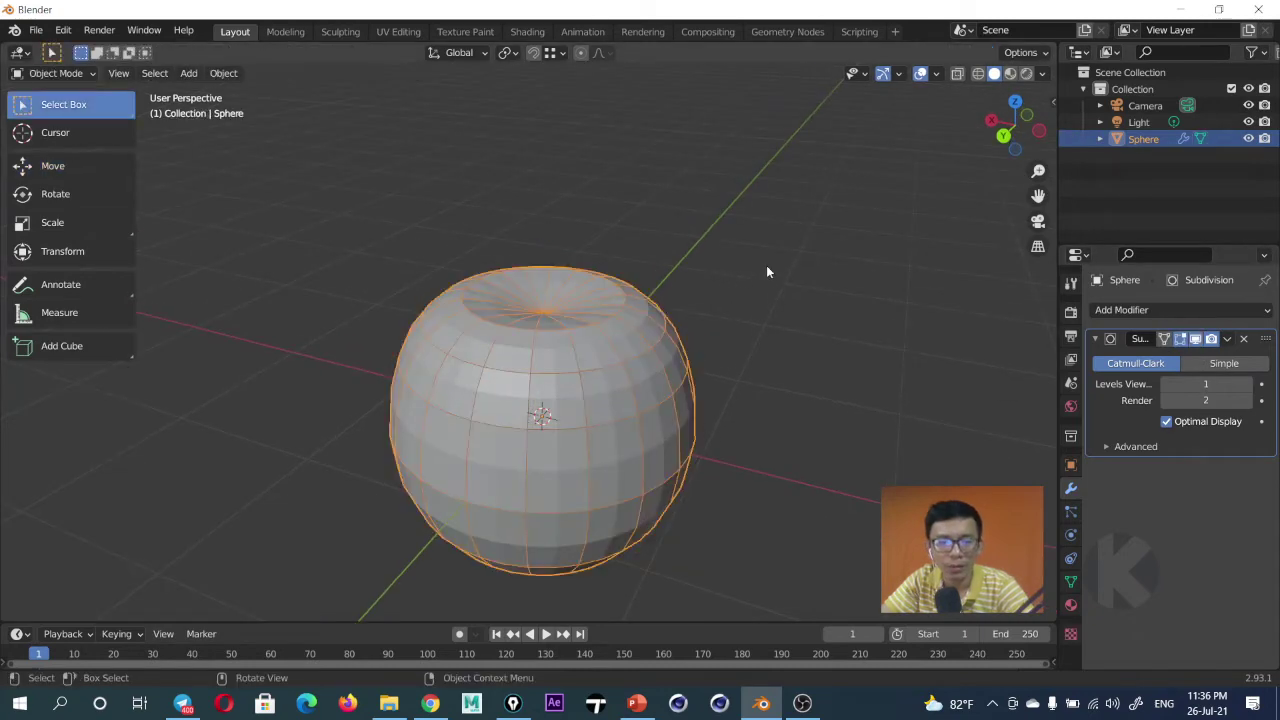
pyautogui.press('Tab')
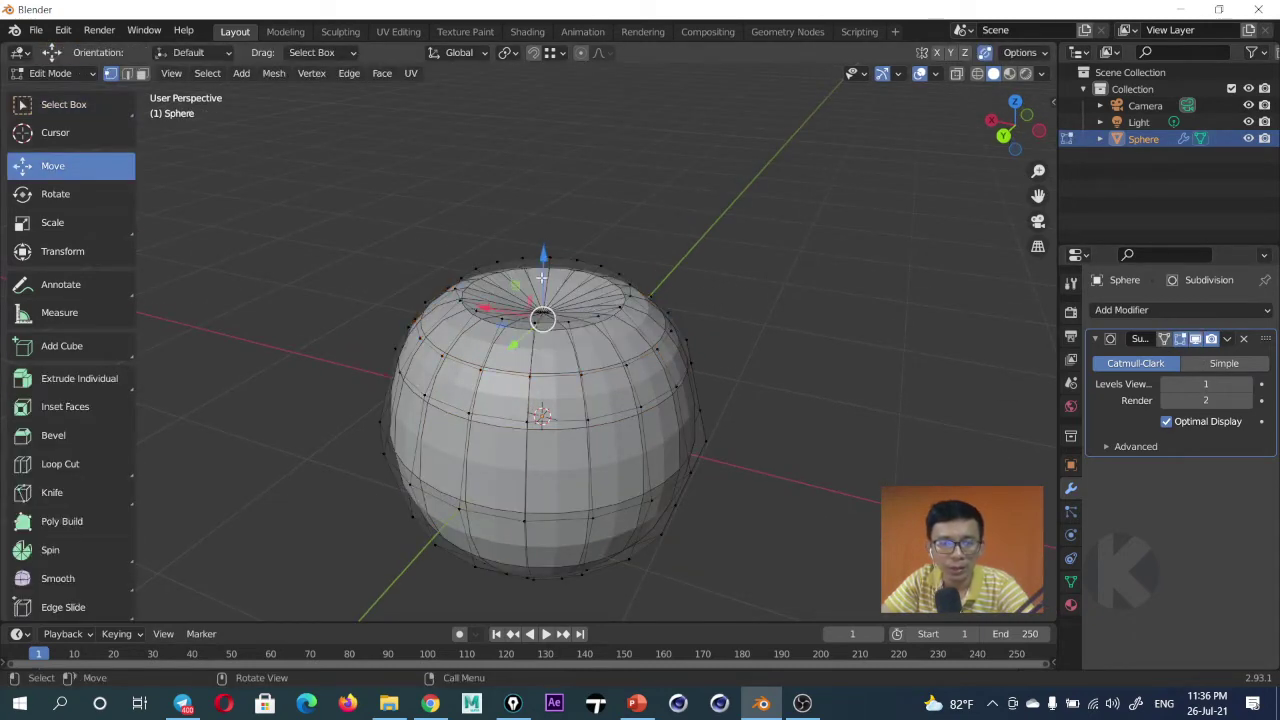
pyautogui.moveTo(542, 257); pyautogui.dragTo(542, 292)
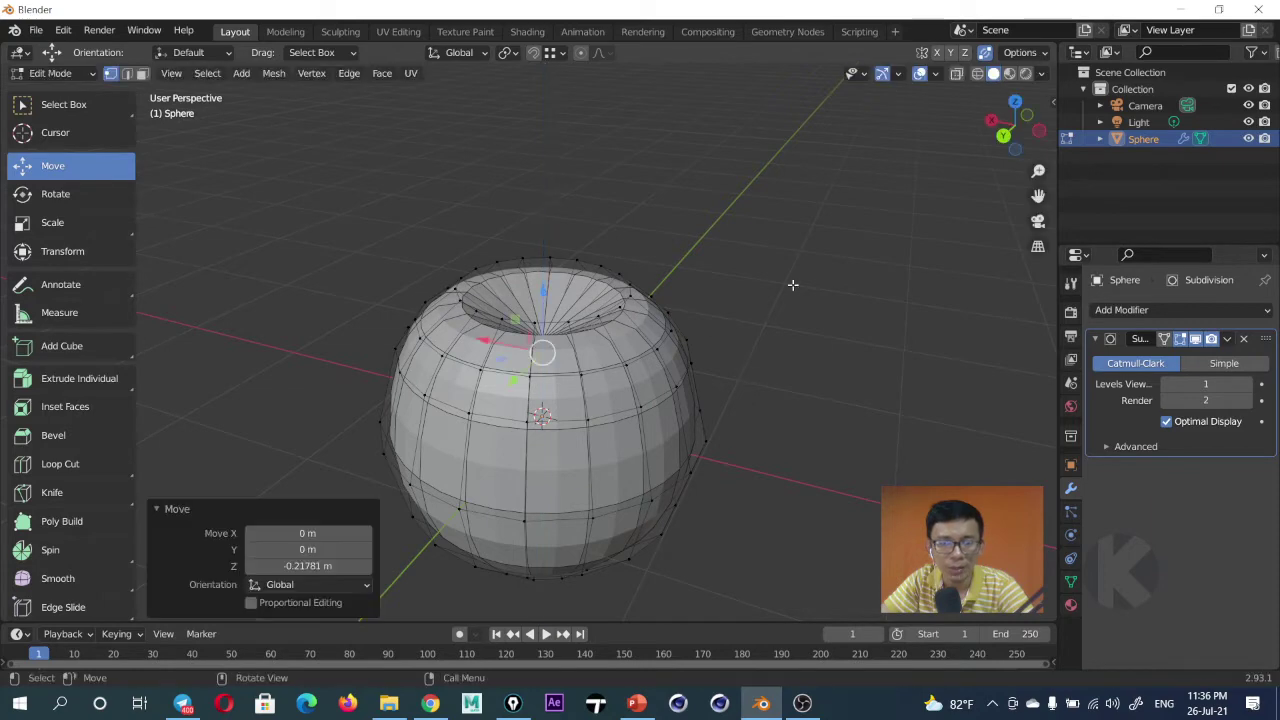
pyautogui.moveTo(794, 283)
pyautogui.mouseDown(button='middle')
pyautogui.moveTo(633, 444)
pyautogui.moveTo(726, 449)
pyautogui.moveTo(646, 425)
pyautogui.mouseUp(button='middle')
pyautogui.press('Tab')
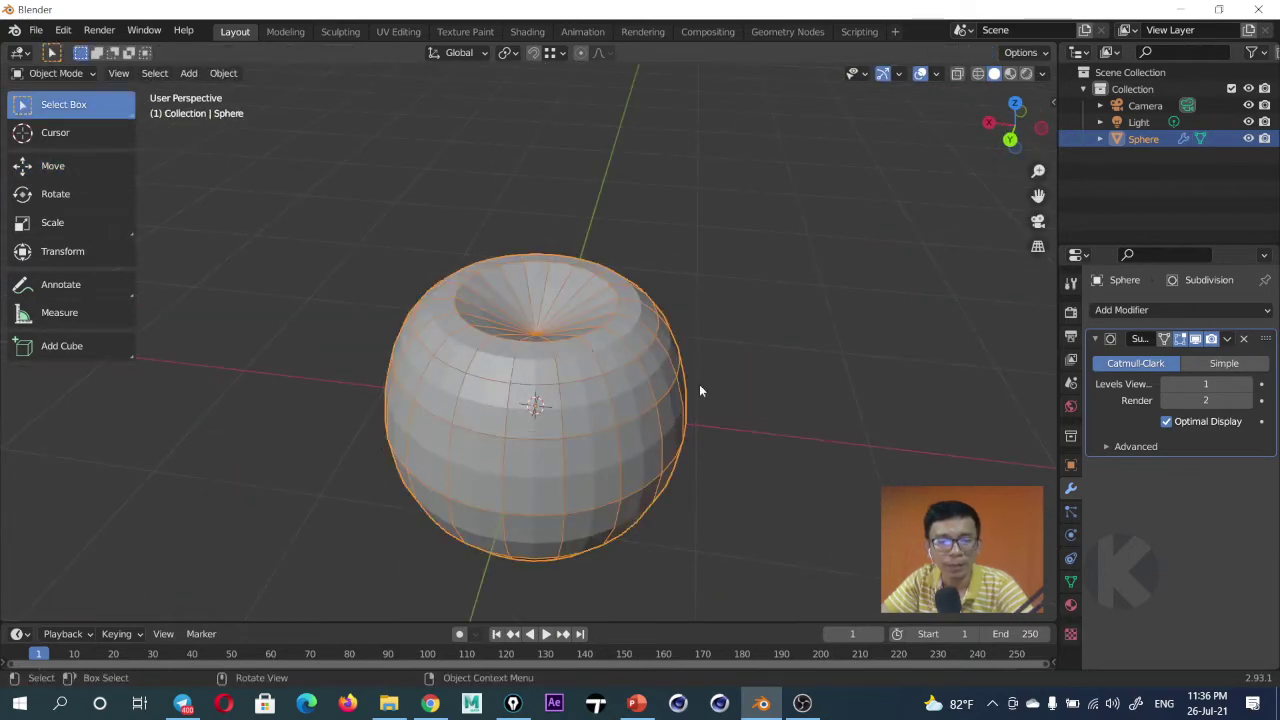
pyautogui.click(699, 384)
# Smooth-shade the apple body and switch to a straight front view.
pyautogui.click(601, 368)
pyautogui.rightClick(601, 368)
pyautogui.click(601, 368)
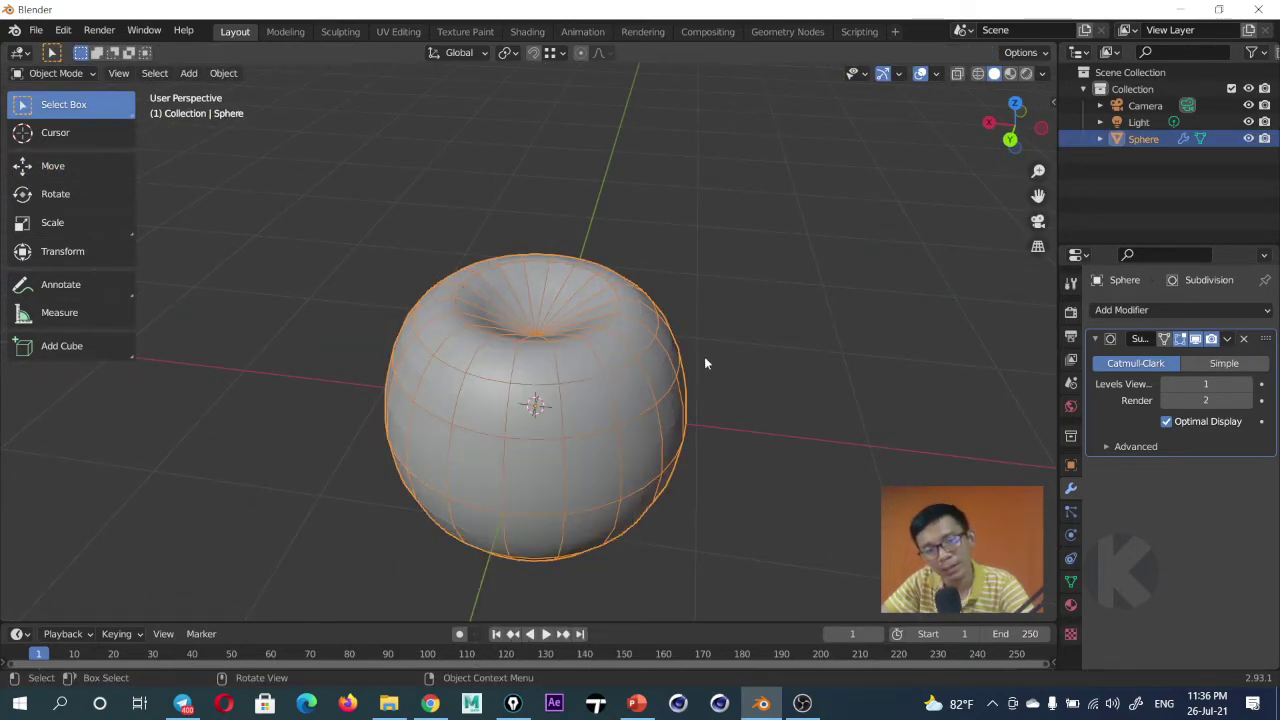
pyautogui.keyDown('shift'); pyautogui.click(602, 438); pyautogui.keyUp('shift')
pyautogui.moveTo(602, 438); pyautogui.dragTo(588, 388, button='middle')
pyautogui.click(588, 388)
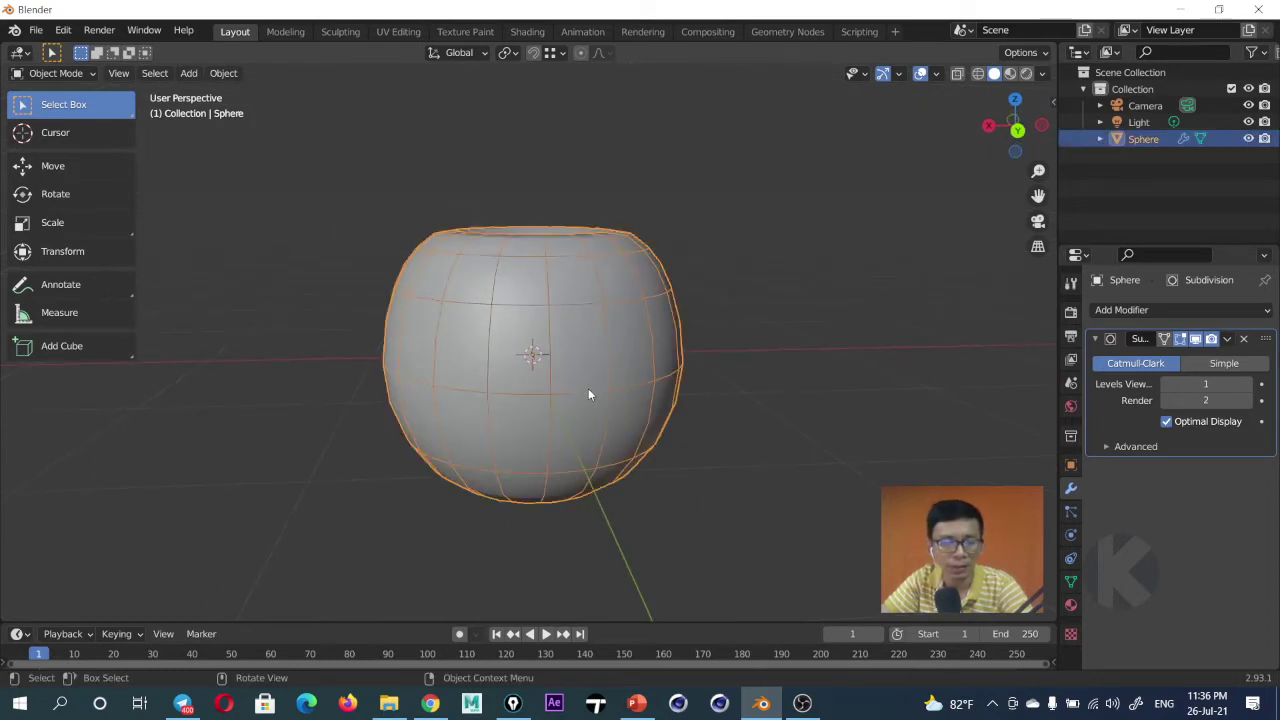
pyautogui.press('`')
pyautogui.click(485, 355)
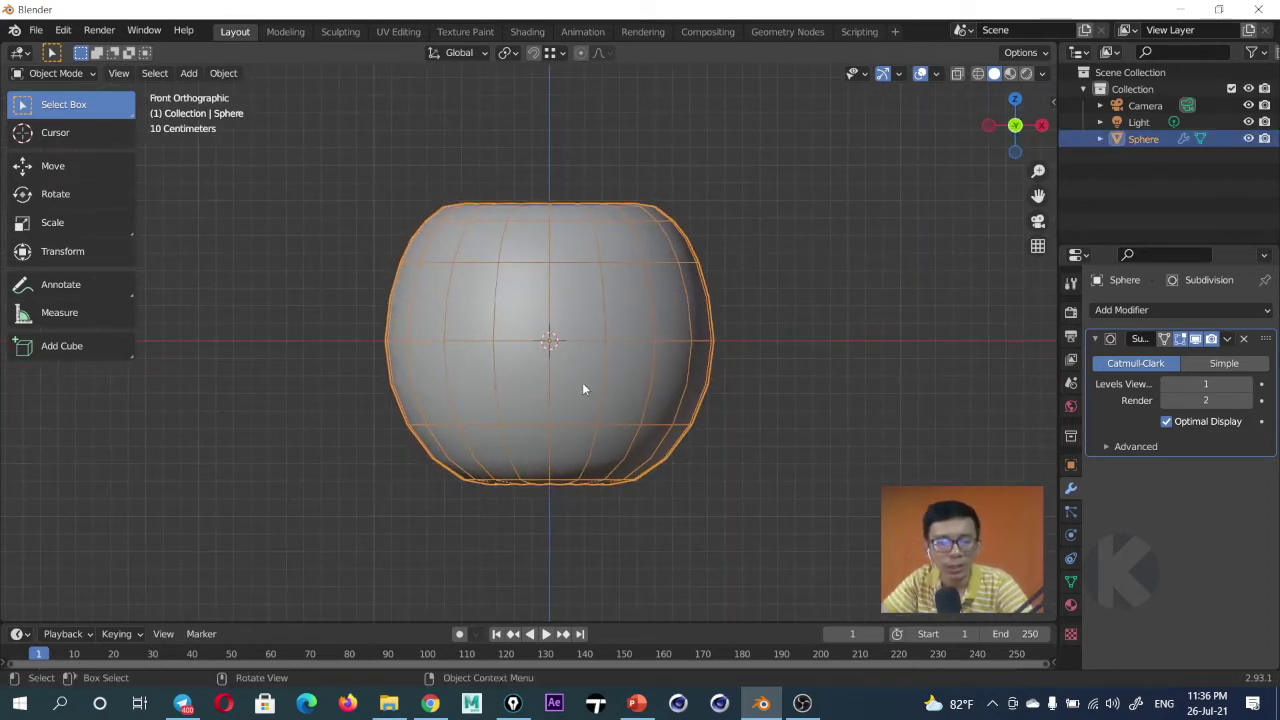
# In wireframe Edit Mode, shrink the bottom vertex rows to 0.839.
pyautogui.press('Tab')
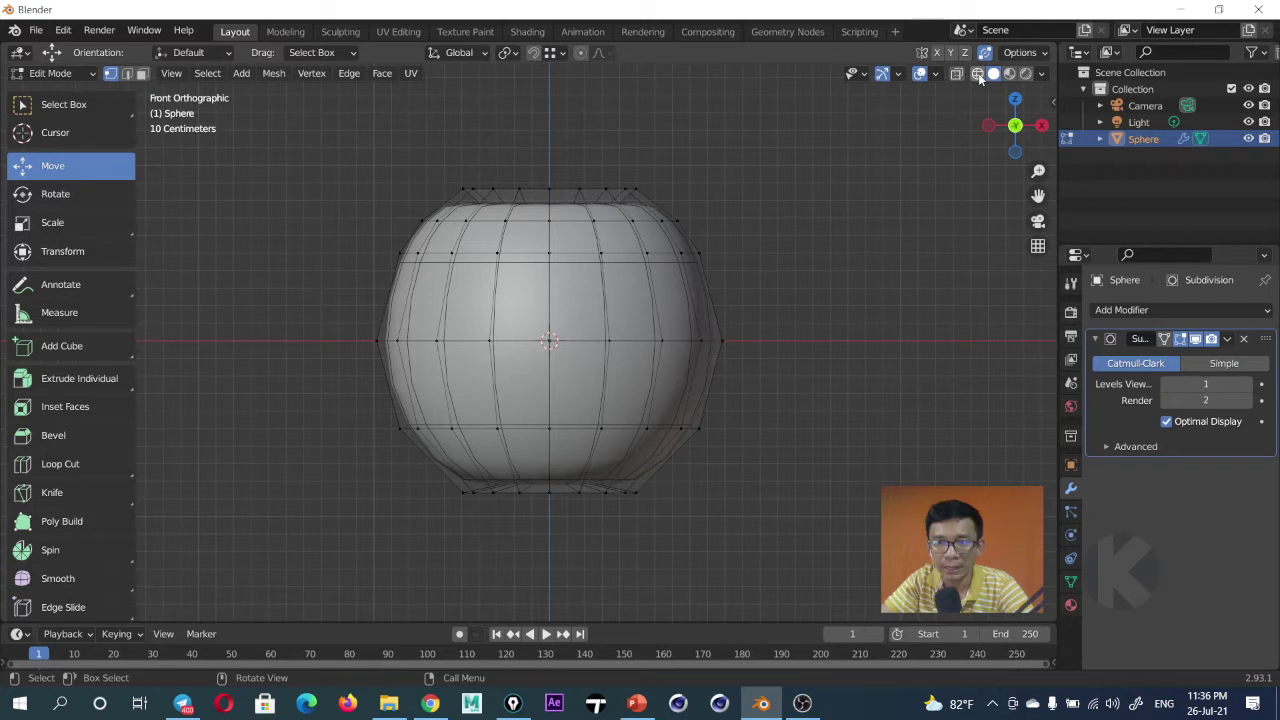
pyautogui.click(978, 73)
pyautogui.moveTo(354, 408); pyautogui.dragTo(766, 571)
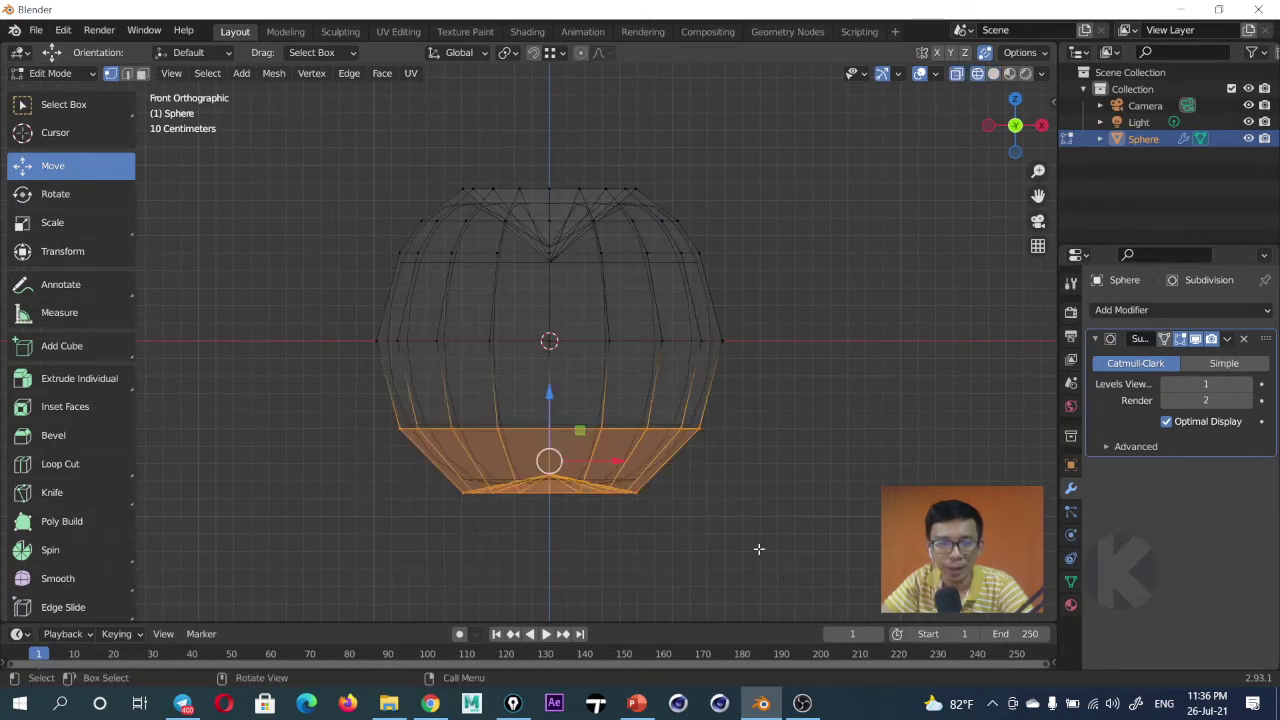
pyautogui.press('s')
pyautogui.click(573, 500)
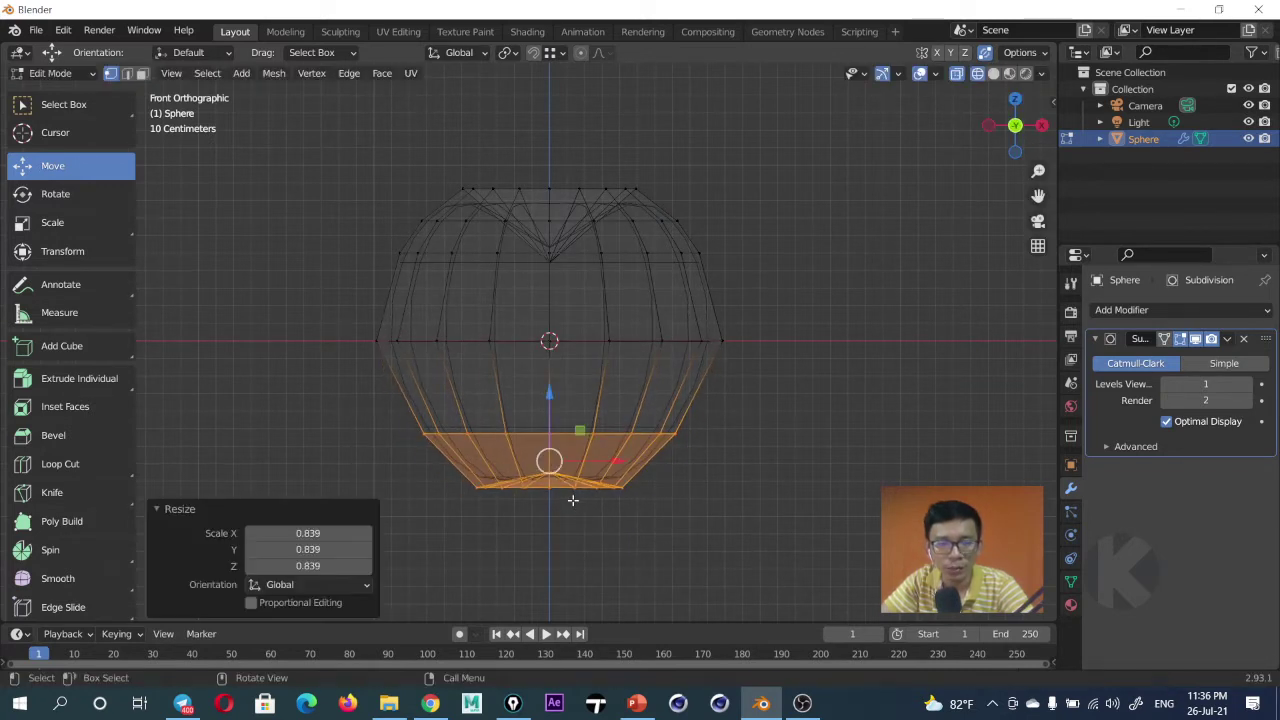
pyautogui.hotkey('alt', 'a')
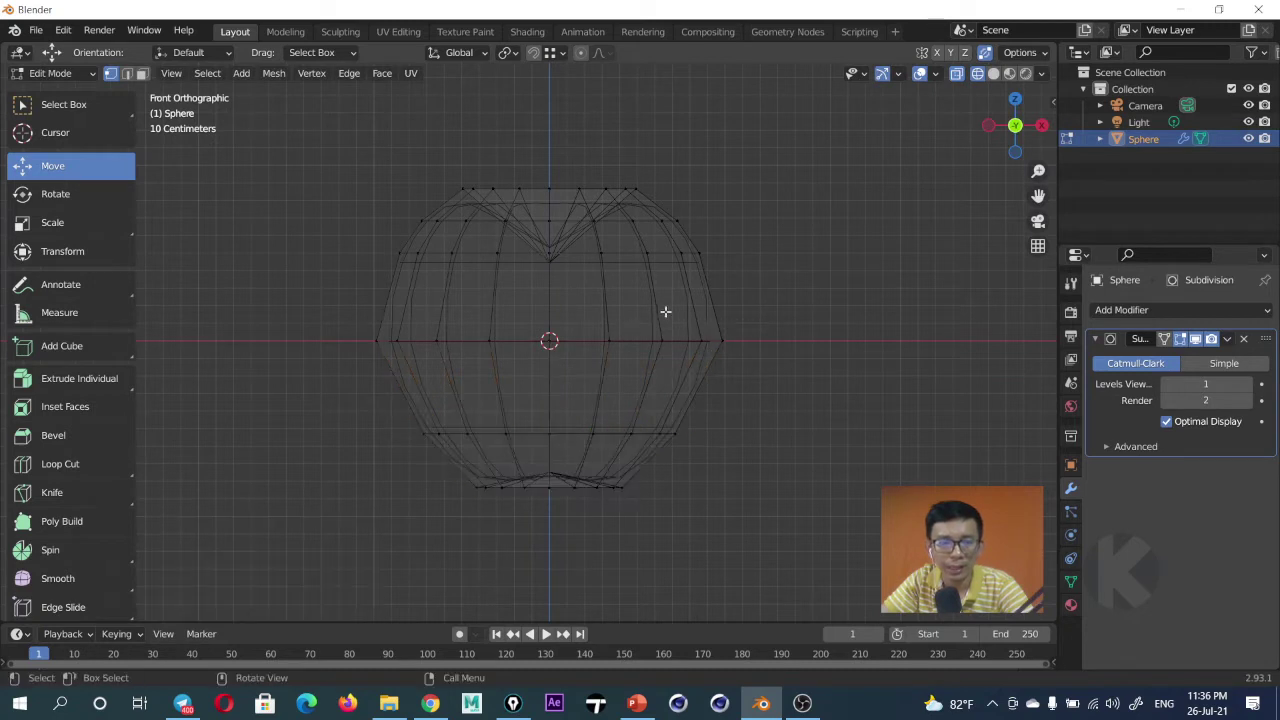
# Select the upper band of loops down to the equator and widen it to 1.078.
pyautogui.keyDown('alt'); pyautogui.click(684, 255); pyautogui.keyUp('alt')
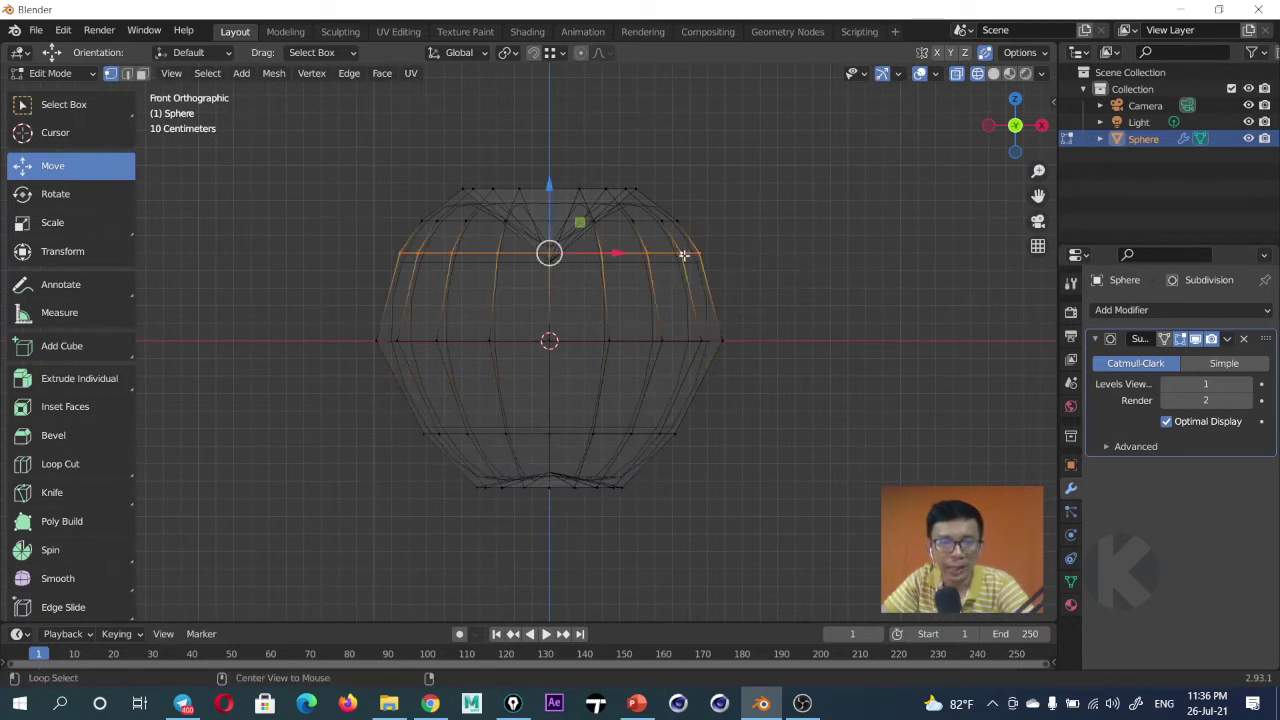
pyautogui.keyDown('ctrl'); pyautogui.click(701, 342); pyautogui.keyUp('ctrl')
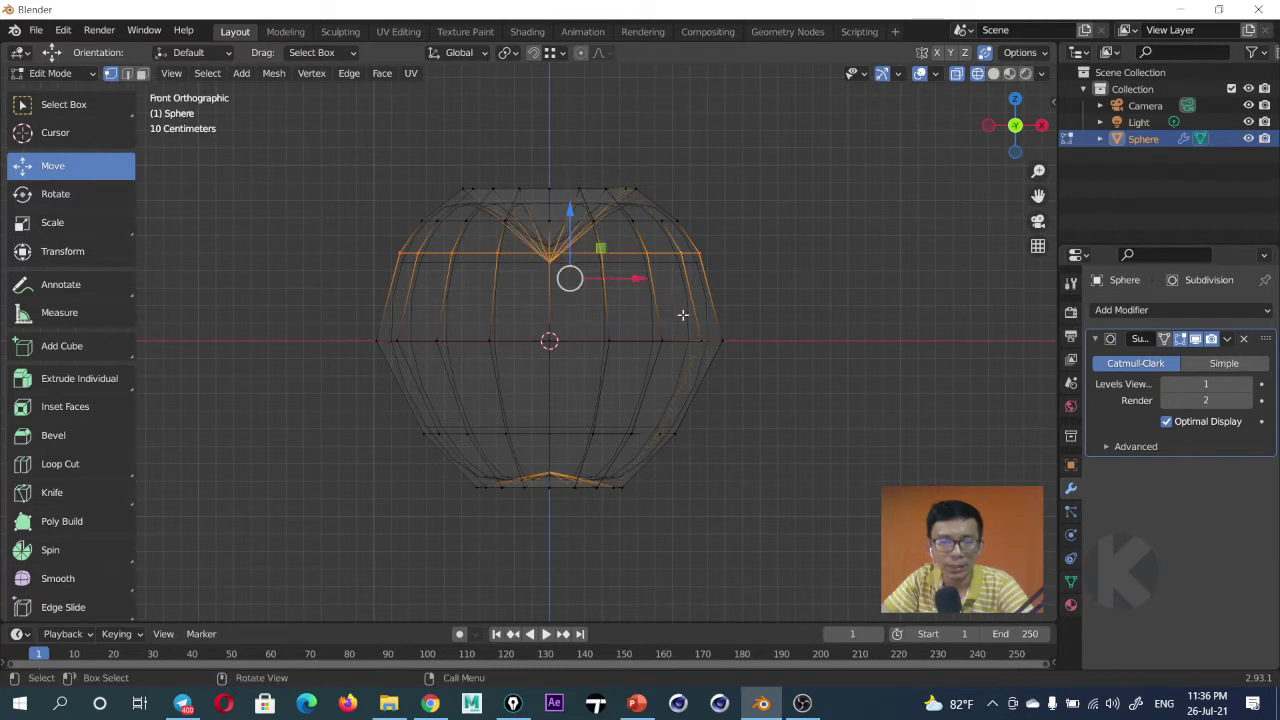
pyautogui.keyDown('alt'); pyautogui.click(681, 258); pyautogui.keyUp('alt')
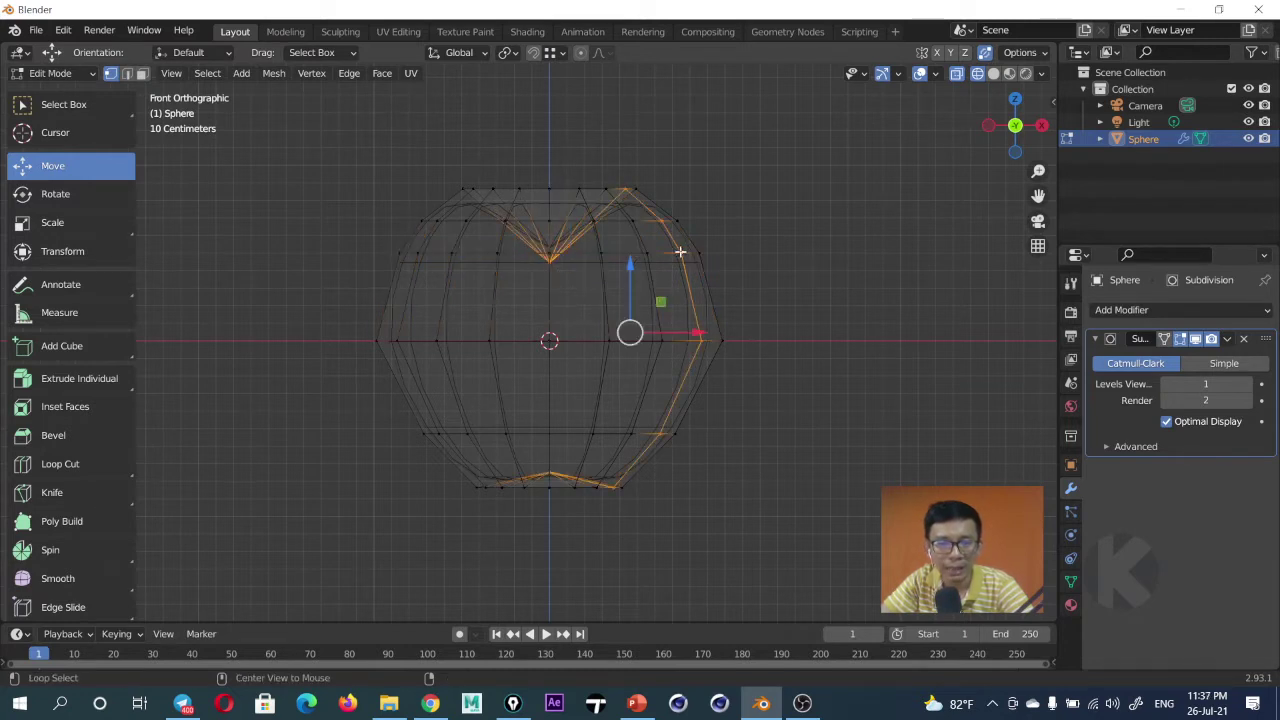
pyautogui.click(660, 256)
pyautogui.keyDown('alt'); pyautogui.click(660, 255); pyautogui.keyUp('alt')
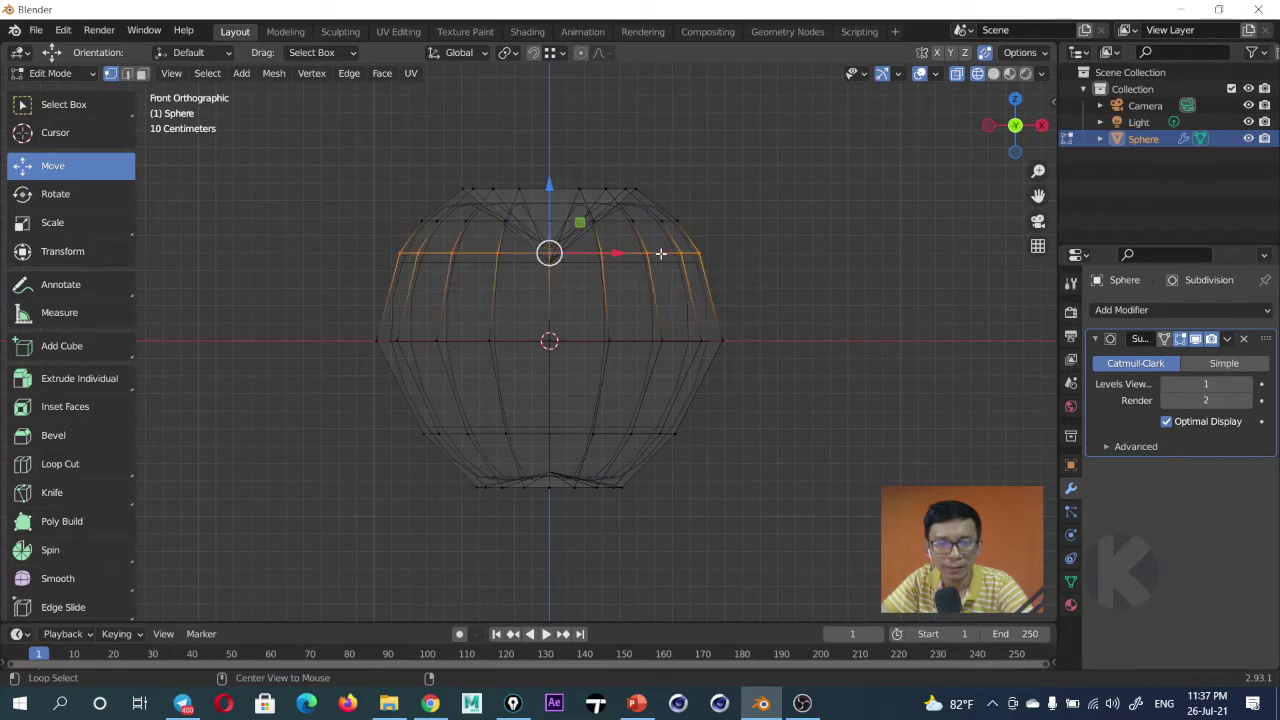
pyautogui.keyDown('alt'); pyautogui.keyDown('shift'); pyautogui.click(680, 341); pyautogui.keyUp('shift'); pyautogui.keyUp('alt')
pyautogui.press('s')
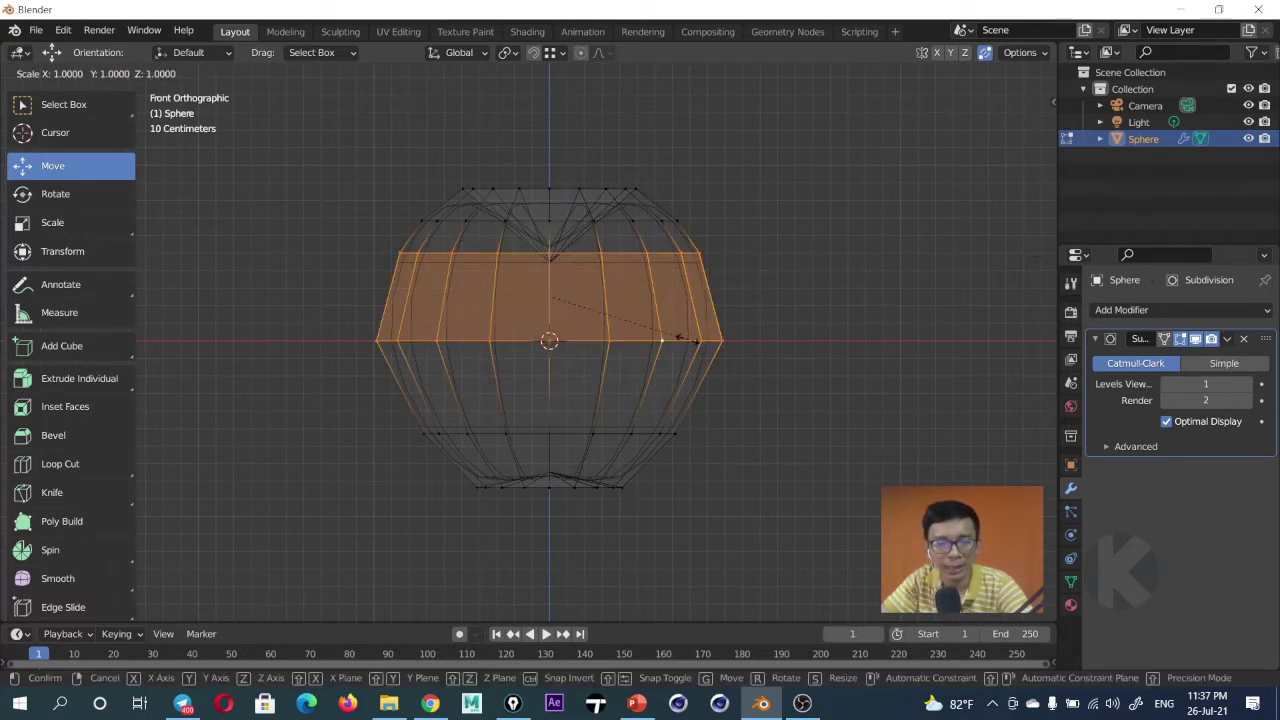
pyautogui.click(703, 341)
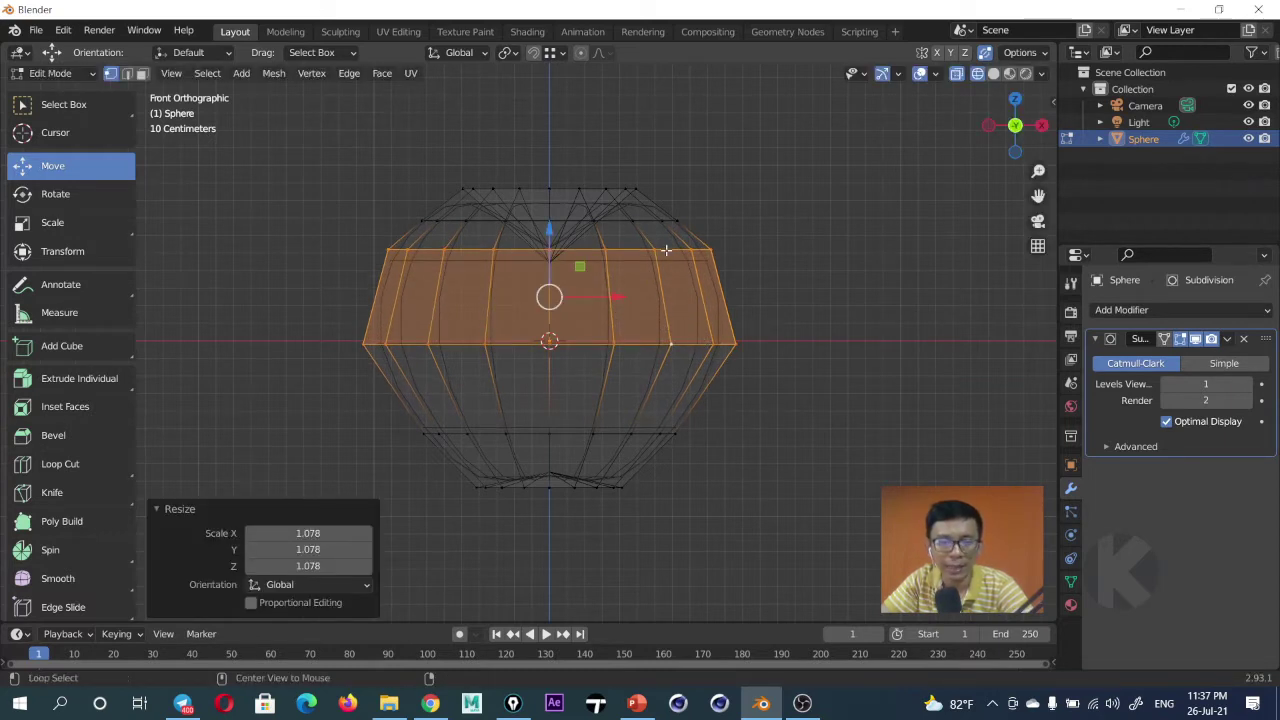
# Widen the top band ring to 1.057 and the ring above to 1.159, then return to solid shading.
pyautogui.keyDown('alt'); pyautogui.click(666, 250); pyautogui.keyUp('alt')
pyautogui.press('s')
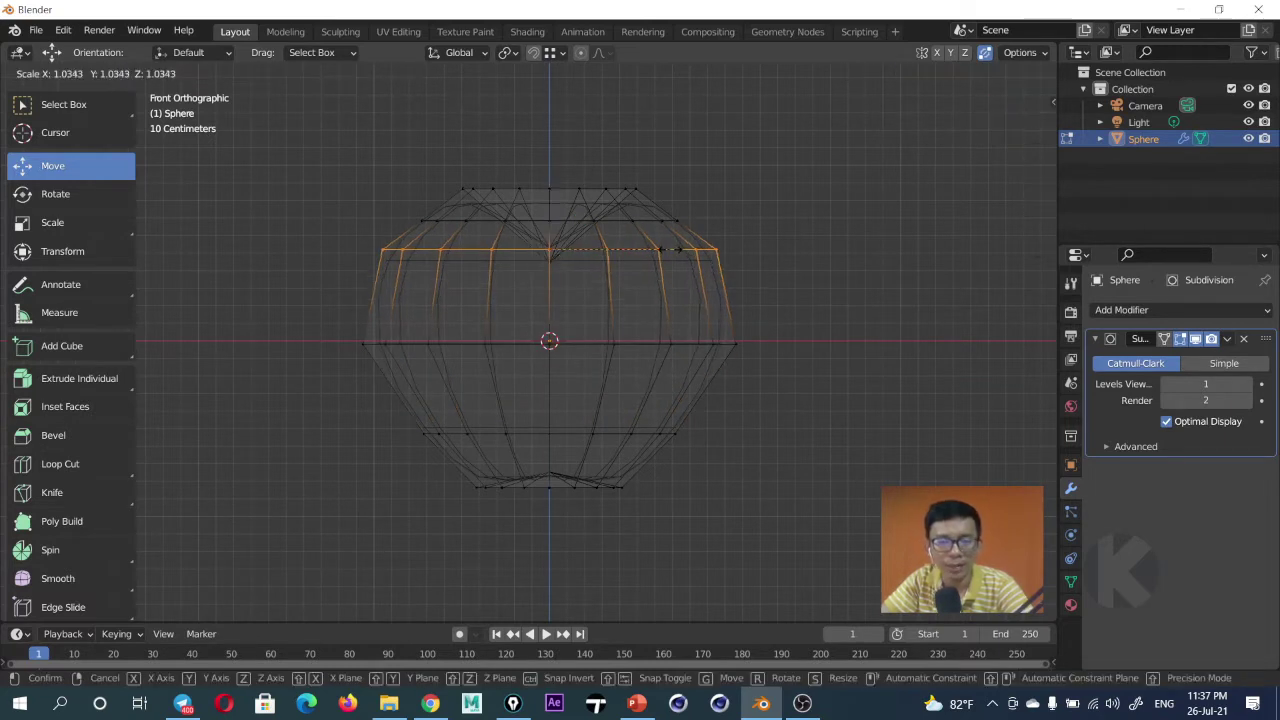
pyautogui.click(672, 250)
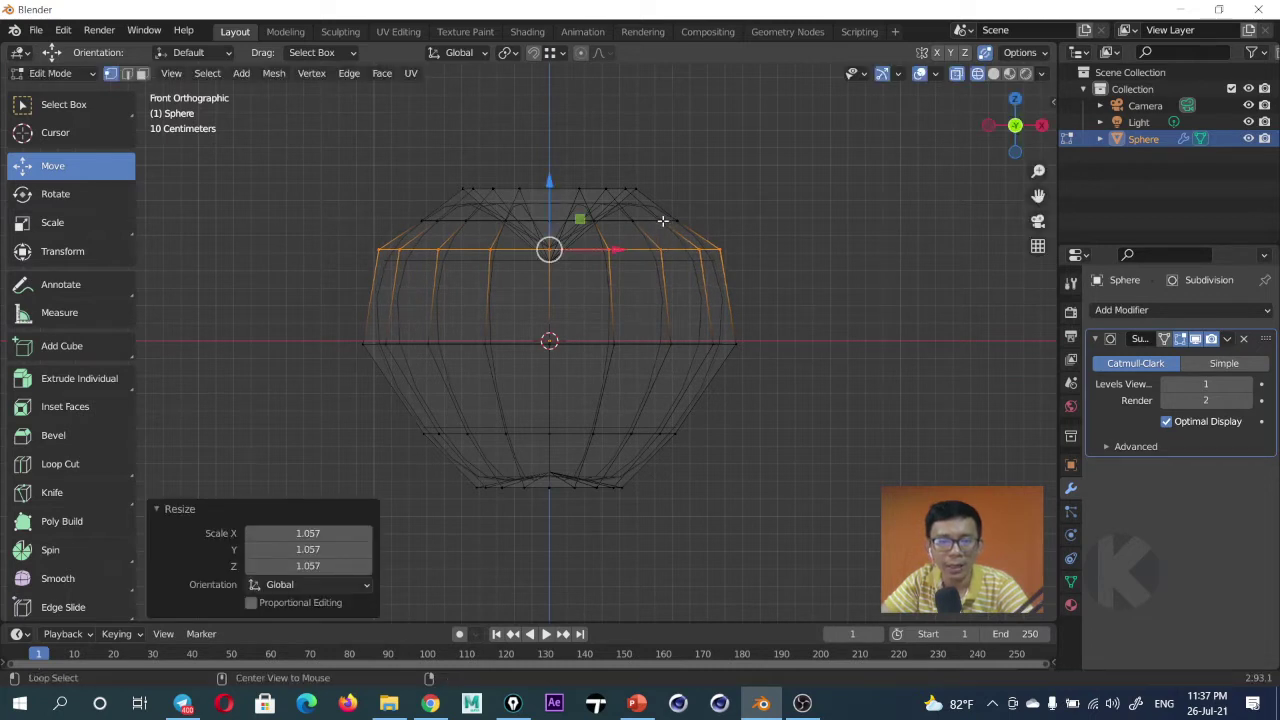
pyautogui.keyDown('alt'); pyautogui.click(663, 220); pyautogui.keyUp('alt')
pyautogui.press('s')
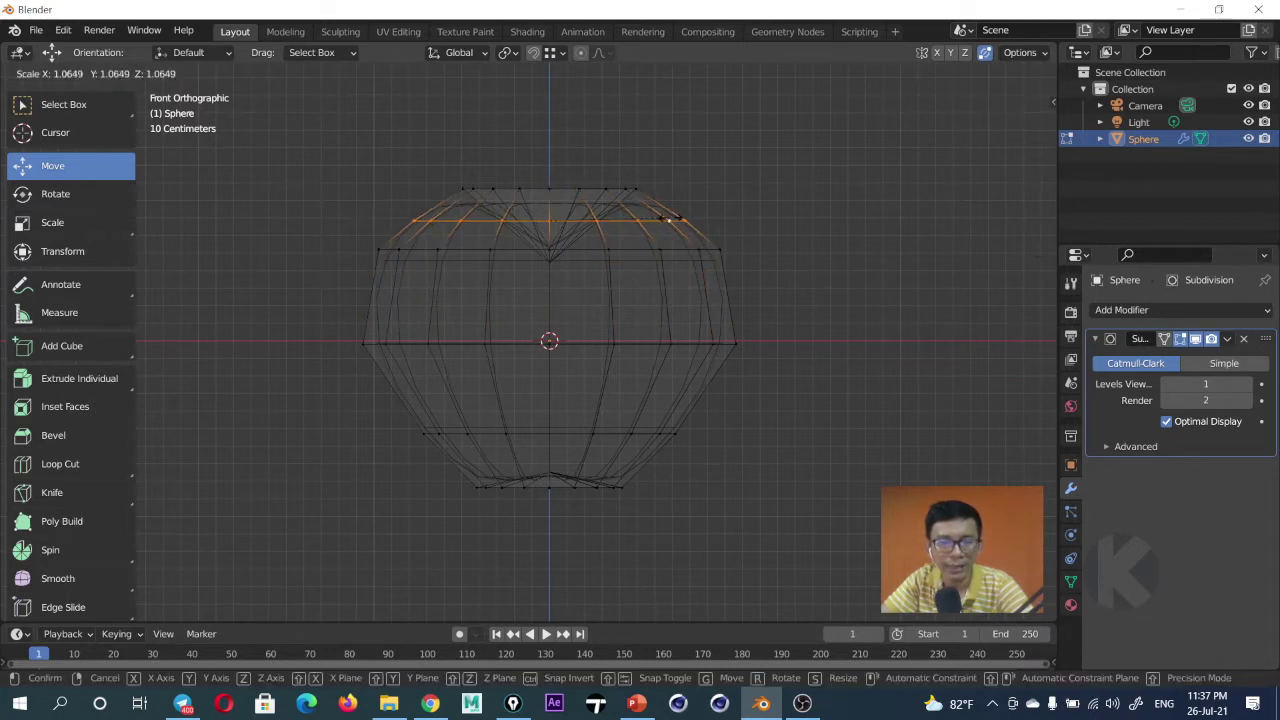
pyautogui.click(680, 217)
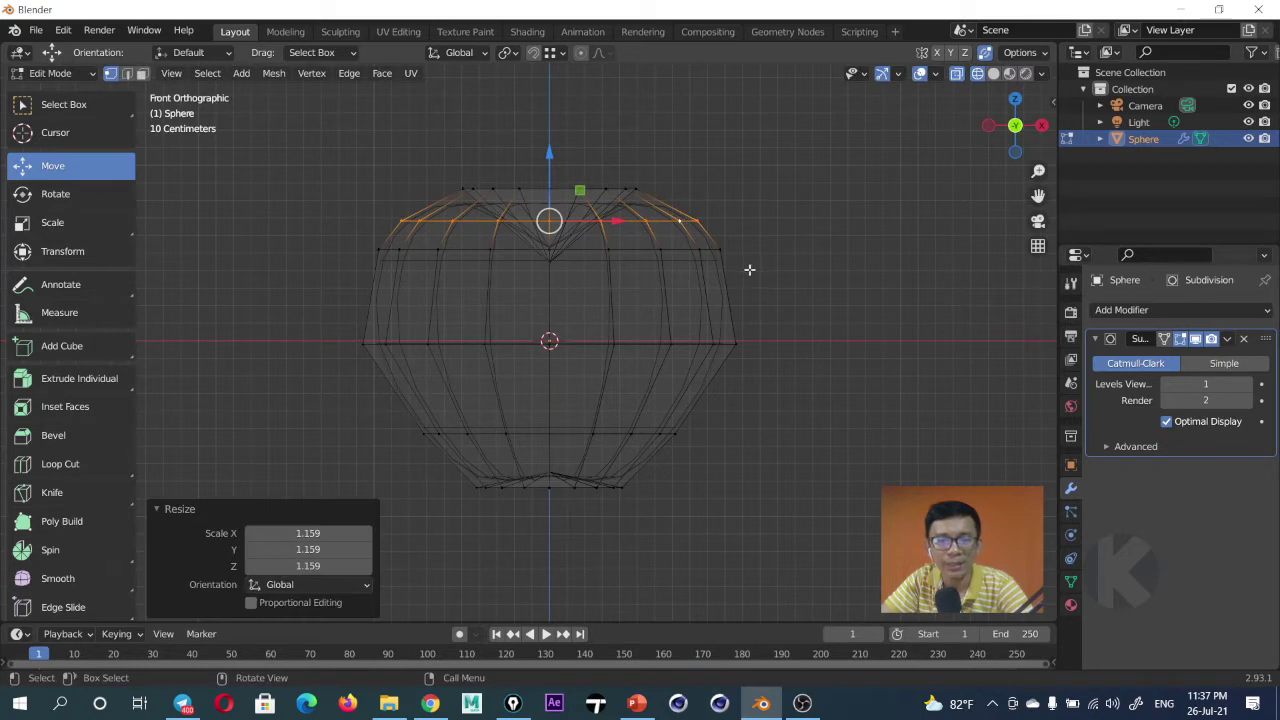
pyautogui.click(1008, 74)
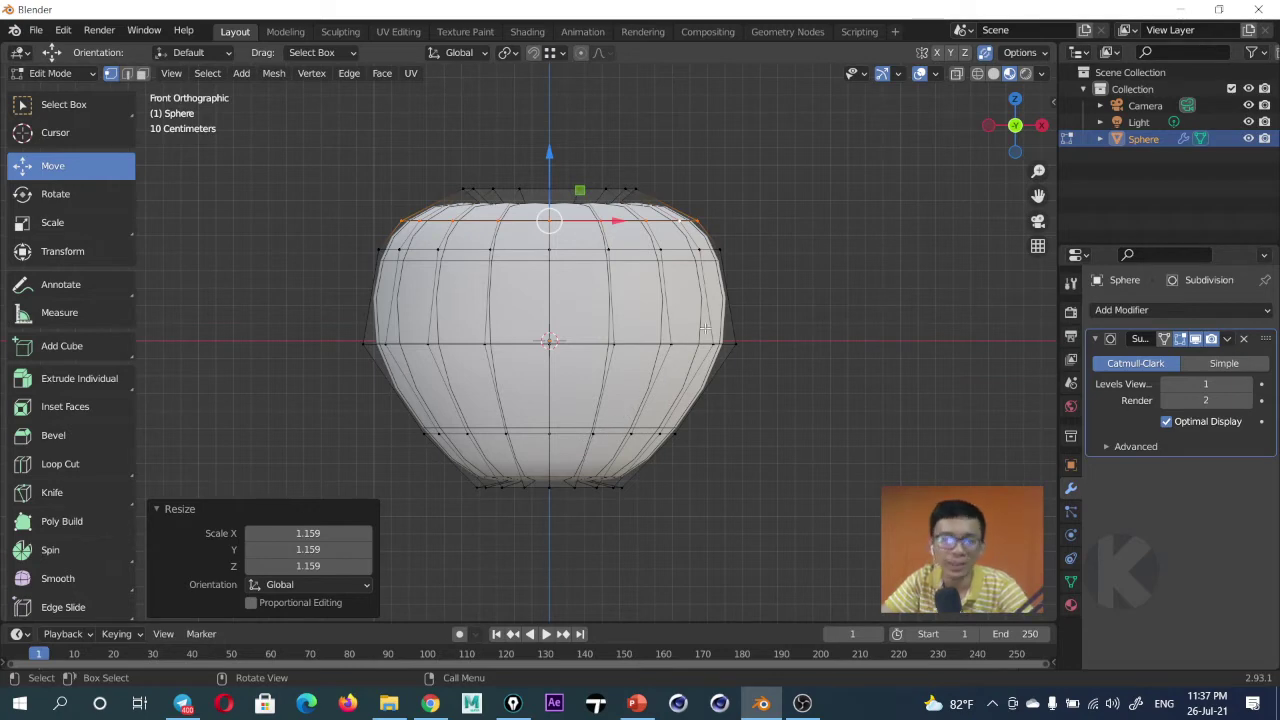
pyautogui.moveTo(705, 328); pyautogui.dragTo(651, 386, button='middle')
# Return to solid shading, reselect the sphere from the front, and re-enter Edit Mode.
pyautogui.press('Tab')
pyautogui.click(772, 308)
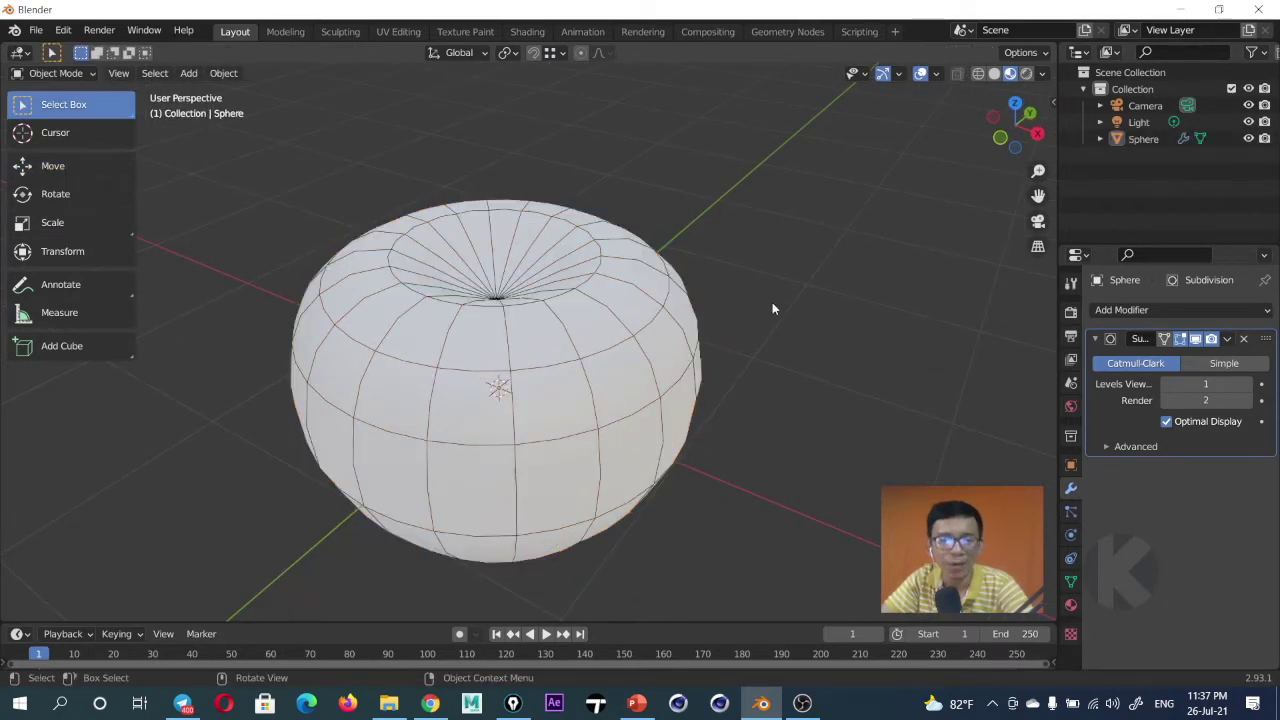
pyautogui.click(993, 73)
pyautogui.moveTo(930, 150)
pyautogui.mouseDown(button='middle')
pyautogui.moveTo(926, 268)
pyautogui.moveTo(914, 200)
pyautogui.moveTo(817, 120)
pyautogui.mouseUp(button='middle')
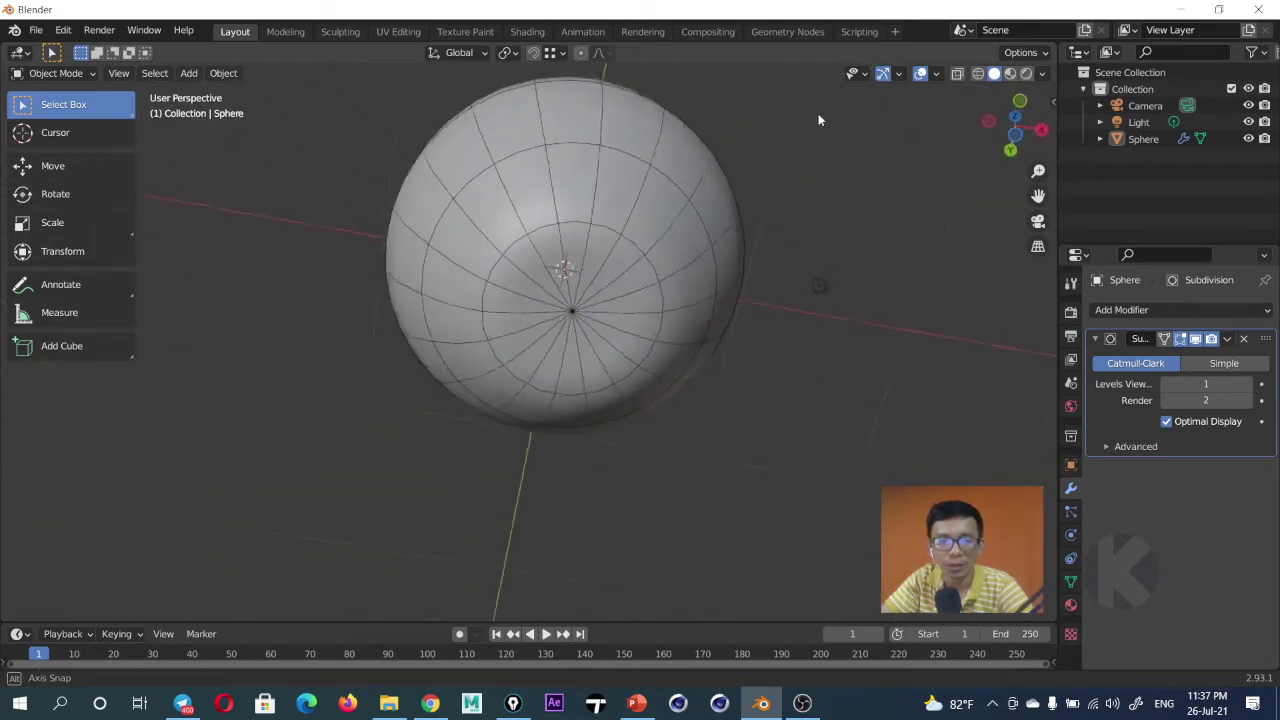
pyautogui.click(613, 300)
pyautogui.press('Tab')
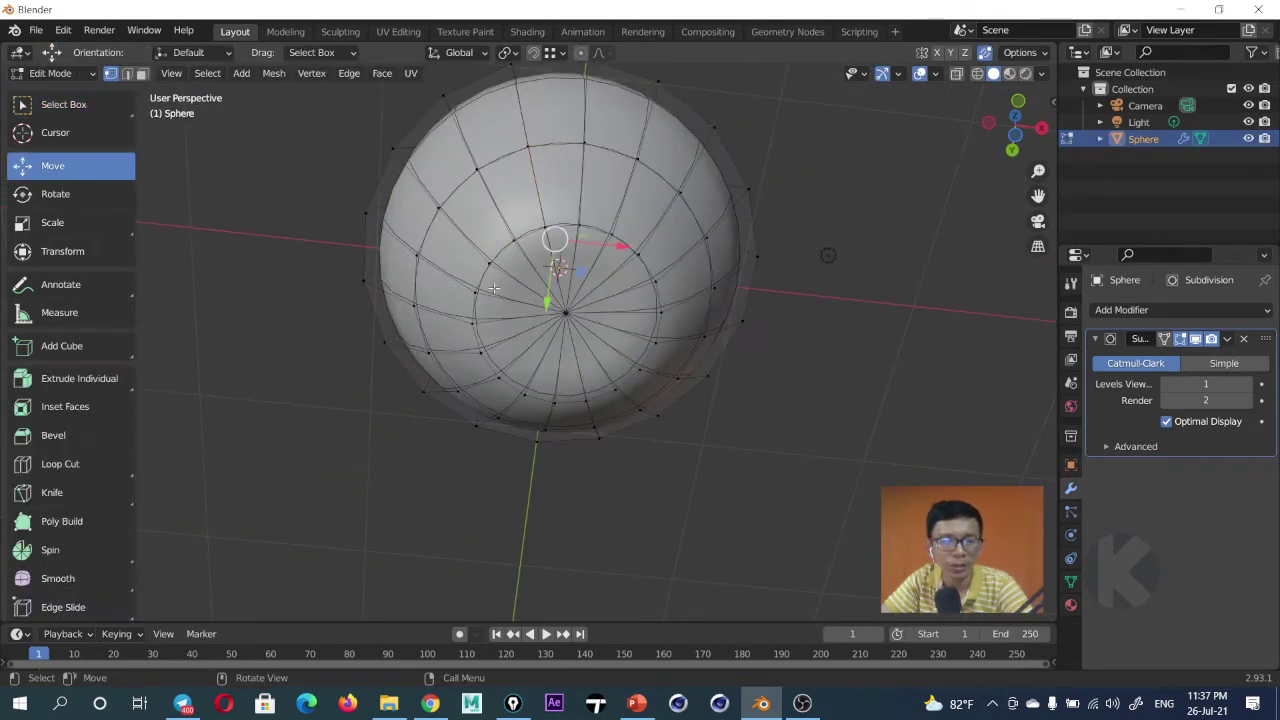
# Select the bottom pole vertex and make a first trial move of it.
pyautogui.click(560, 315)
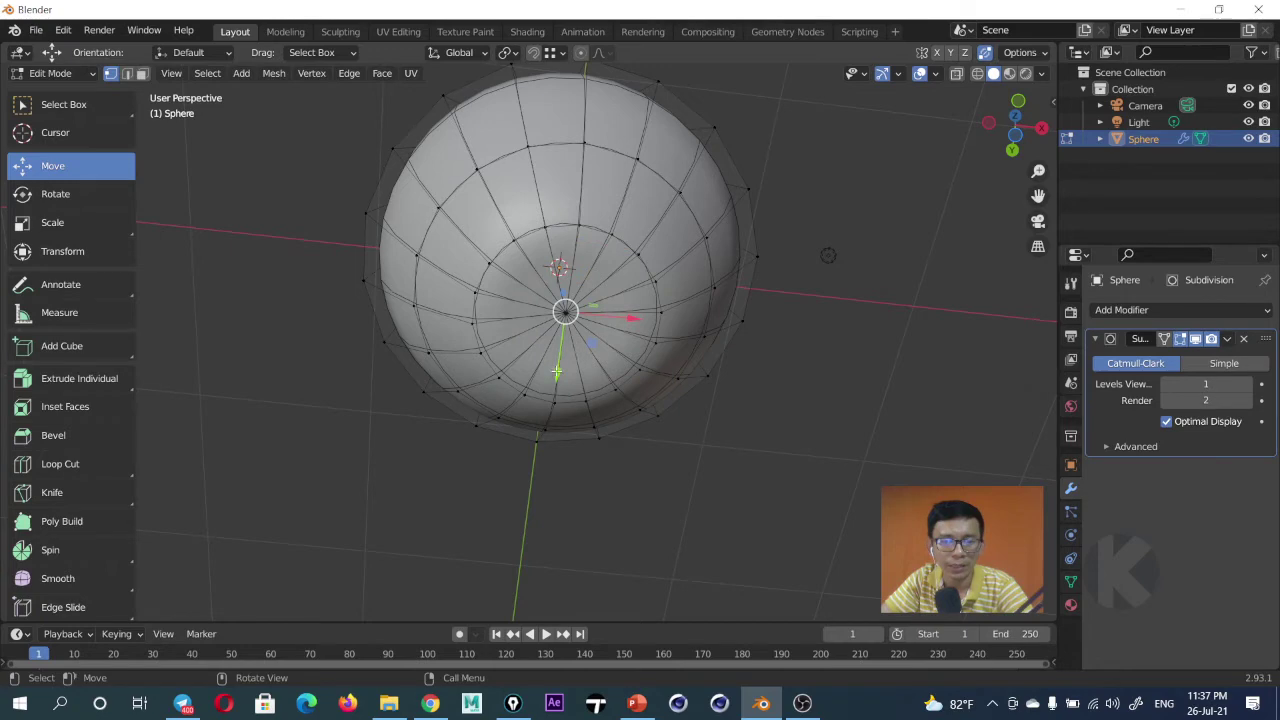
pyautogui.moveTo(565, 312); pyautogui.dragTo(548, 300, button='middle')
pyautogui.press('g')
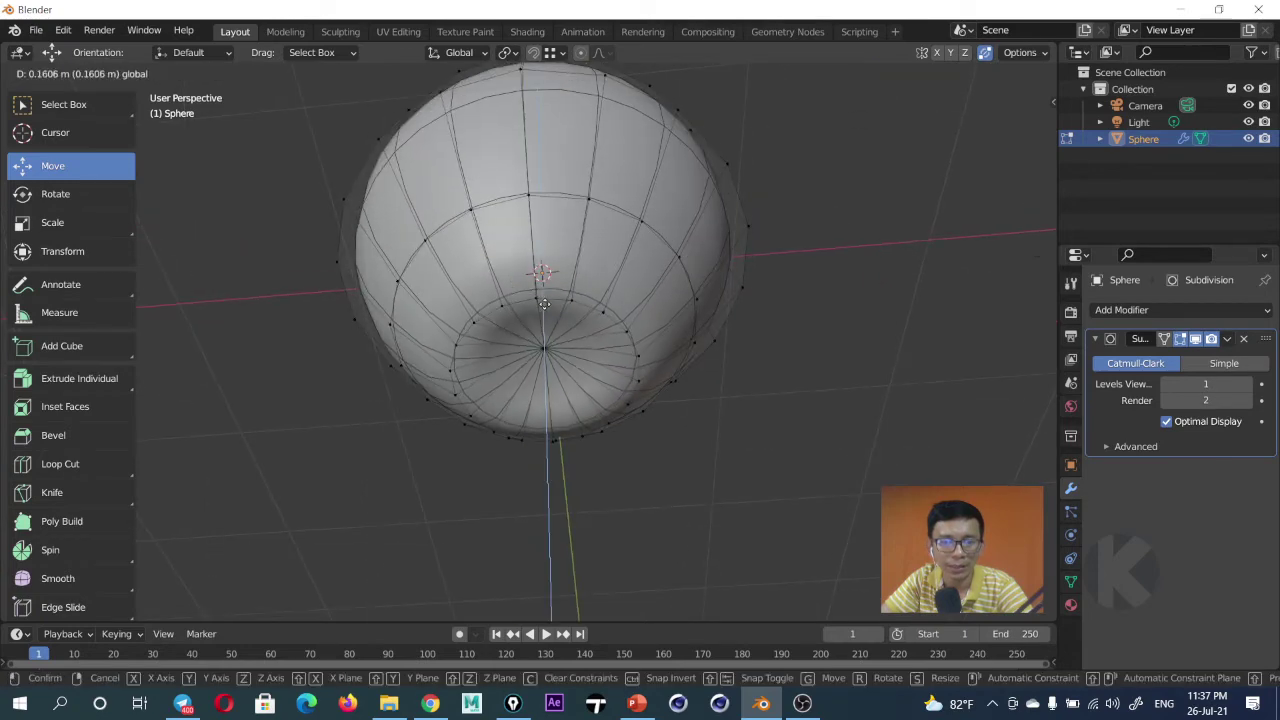
pyautogui.click(545, 298)
pyautogui.click(63, 108)
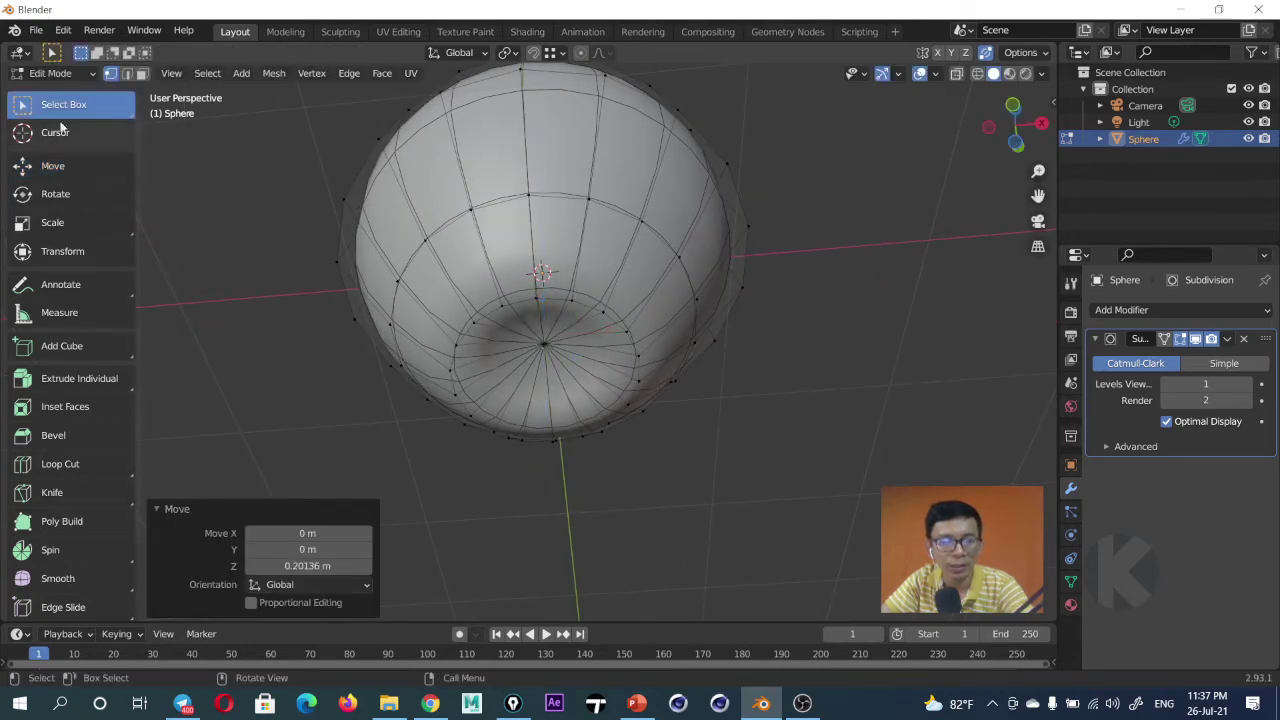
pyautogui.click(536, 364)
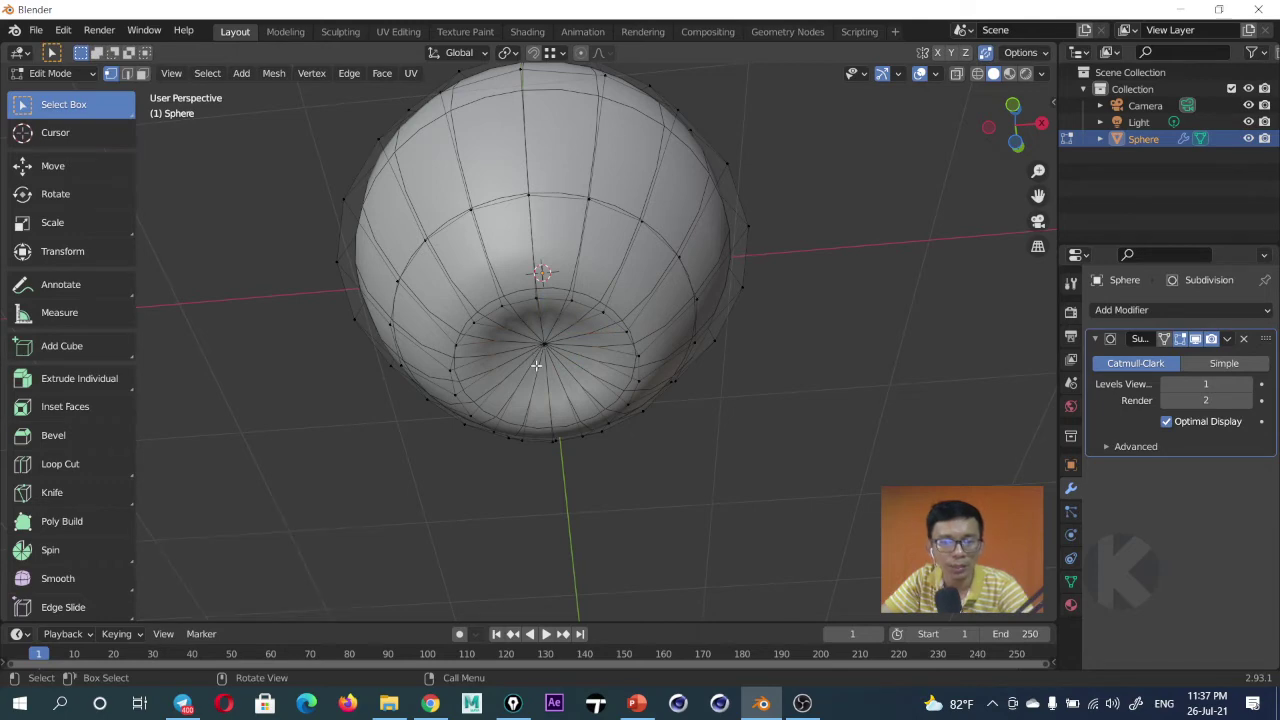
pyautogui.moveTo(536, 365); pyautogui.dragTo(540, 350, button='middle')
# Raise the bottom pole 0.11085 m along Z into a base dimple and exit Edit Mode.
pyautogui.press('g')
pyautogui.press('z')
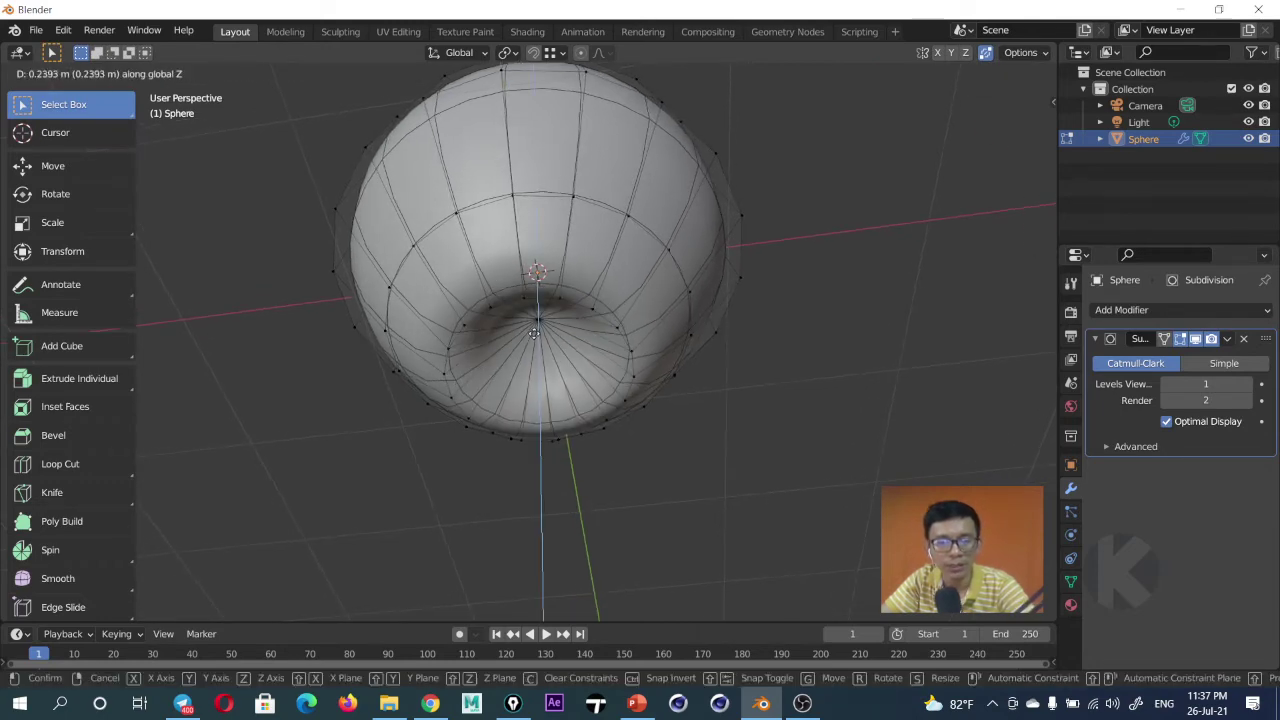
pyautogui.click(545, 330)
pyautogui.moveTo(545, 330)
pyautogui.mouseDown(button='middle')
pyautogui.moveTo(572, 320)
pyautogui.moveTo(686, 363)
pyautogui.moveTo(677, 380)
pyautogui.mouseUp(button='middle')
pyautogui.press('Tab')
pyautogui.hotkey('alt', 'a')
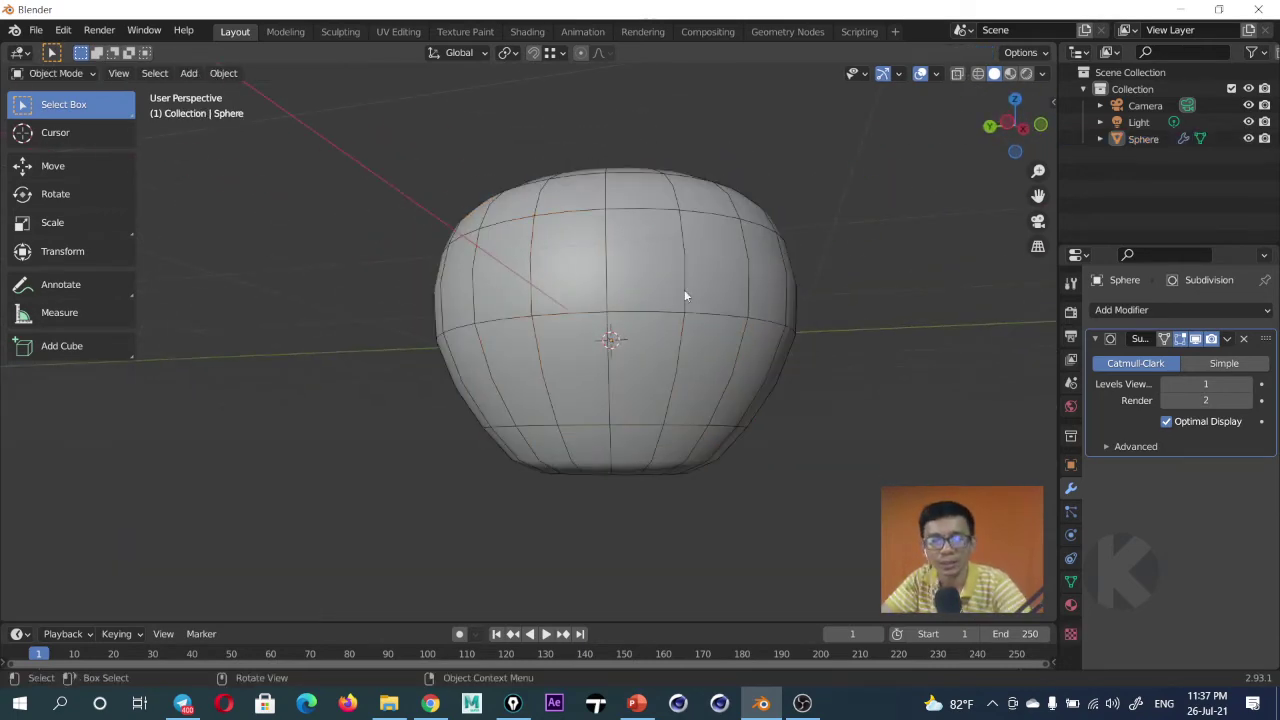
pyautogui.moveTo(685, 295)
pyautogui.mouseDown(button='middle')
pyautogui.moveTo(729, 420)
pyautogui.moveTo(851, 374)
pyautogui.moveTo(603, 360)
pyautogui.moveTo(476, 307)
pyautogui.moveTo(629, 400)
pyautogui.mouseUp(button='middle')
pyautogui.click(629, 400)
pyautogui.hotkey('alt', 'a')
pyautogui.moveTo(698, 346)
pyautogui.mouseDown(button='middle')
pyautogui.moveTo(681, 340)
pyautogui.moveTo(686, 386)
pyautogui.moveTo(661, 391)
pyautogui.mouseUp(button='middle')
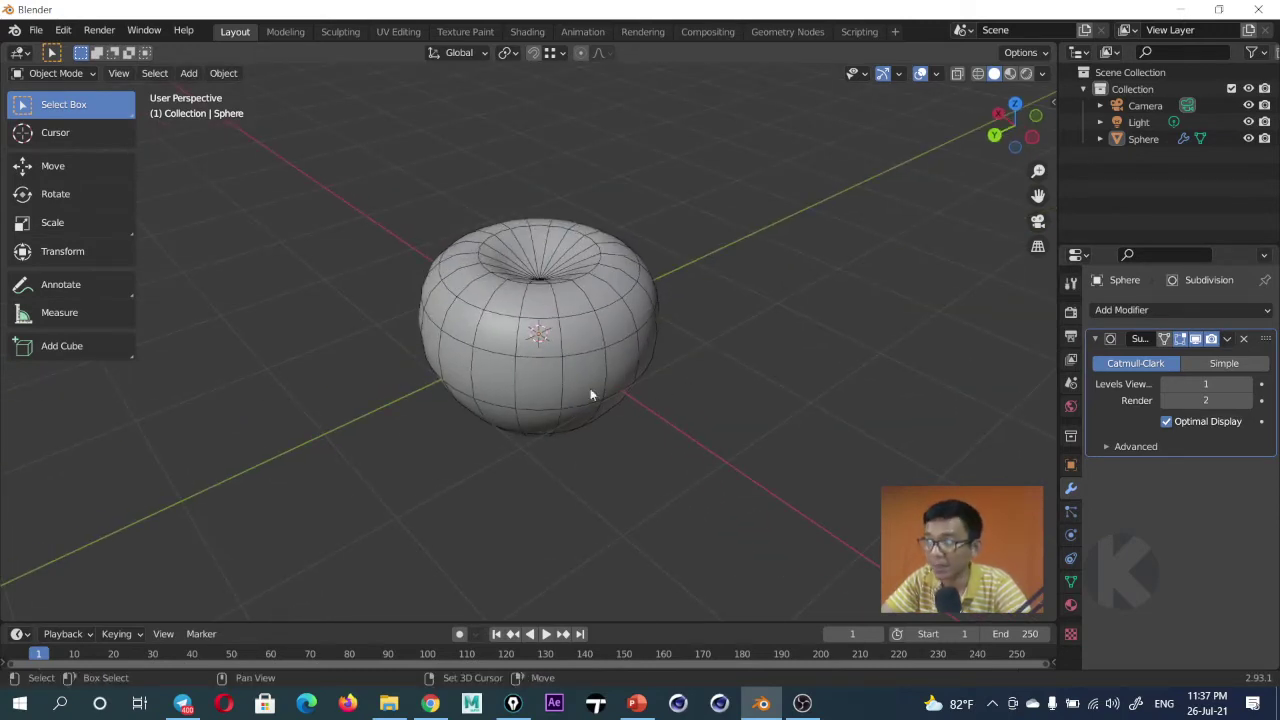
# Add a 7-sided cylinder, 0.81 m deep, with a reduced radius.
pyautogui.hotkey('shift', 'a')
pyautogui.moveTo(497, 349)
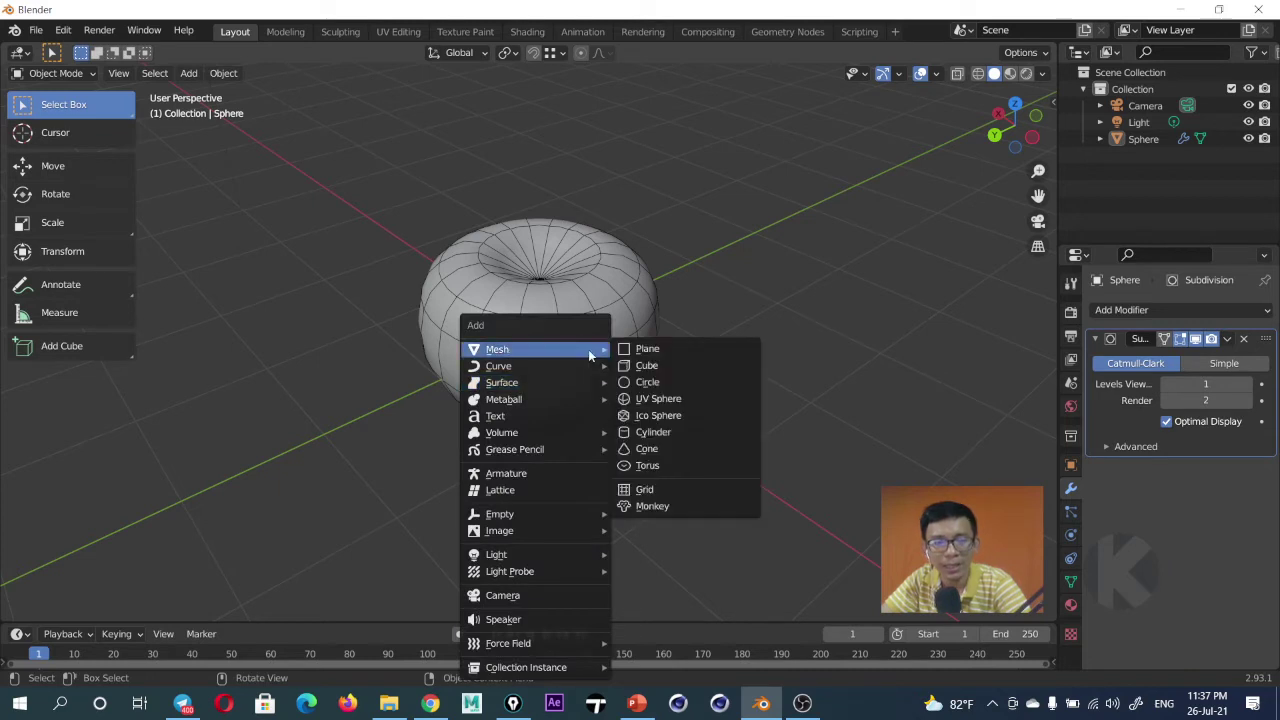
pyautogui.click(662, 434)
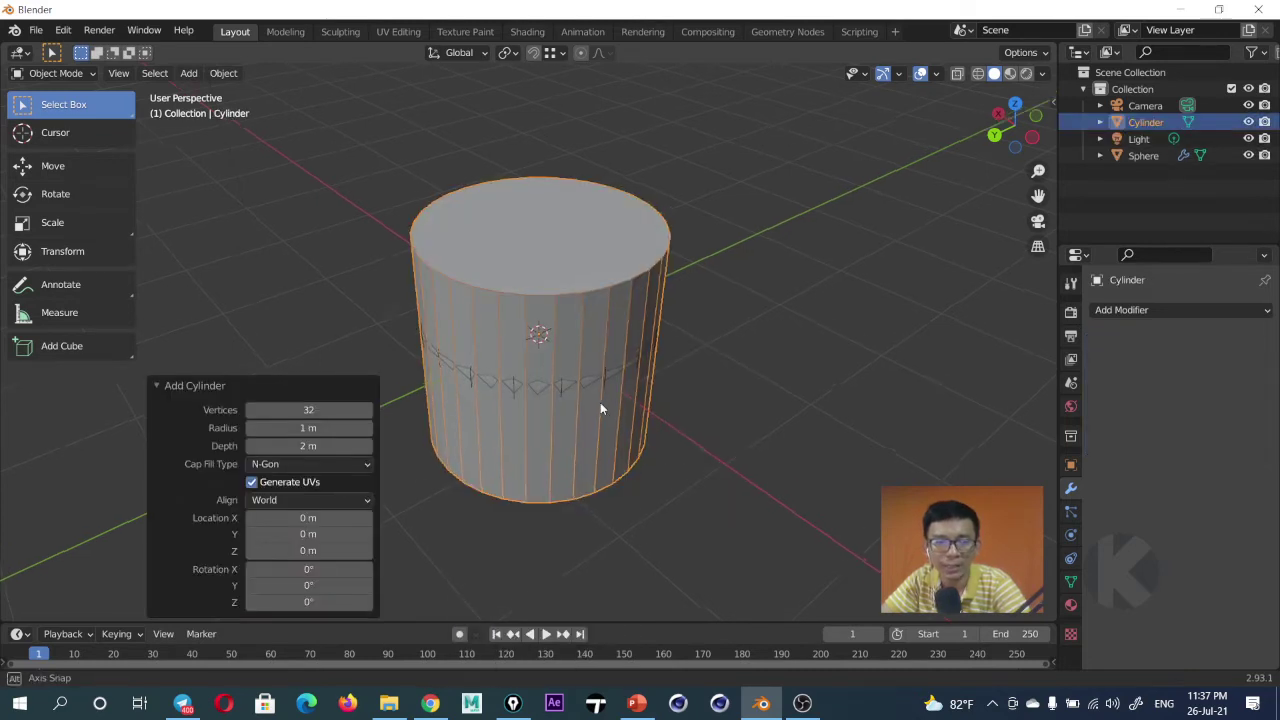
pyautogui.moveTo(600, 402); pyautogui.dragTo(596, 388, button='middle')
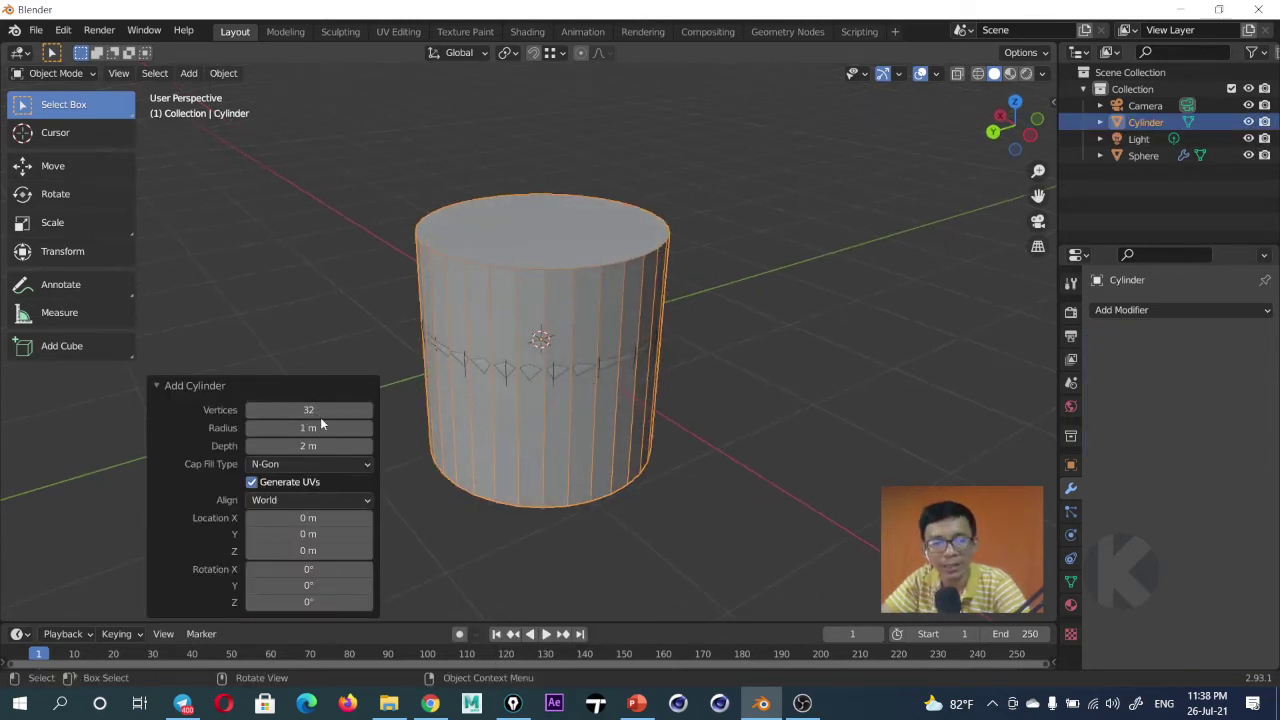
pyautogui.moveTo(308, 428); pyautogui.dragTo(255, 441)
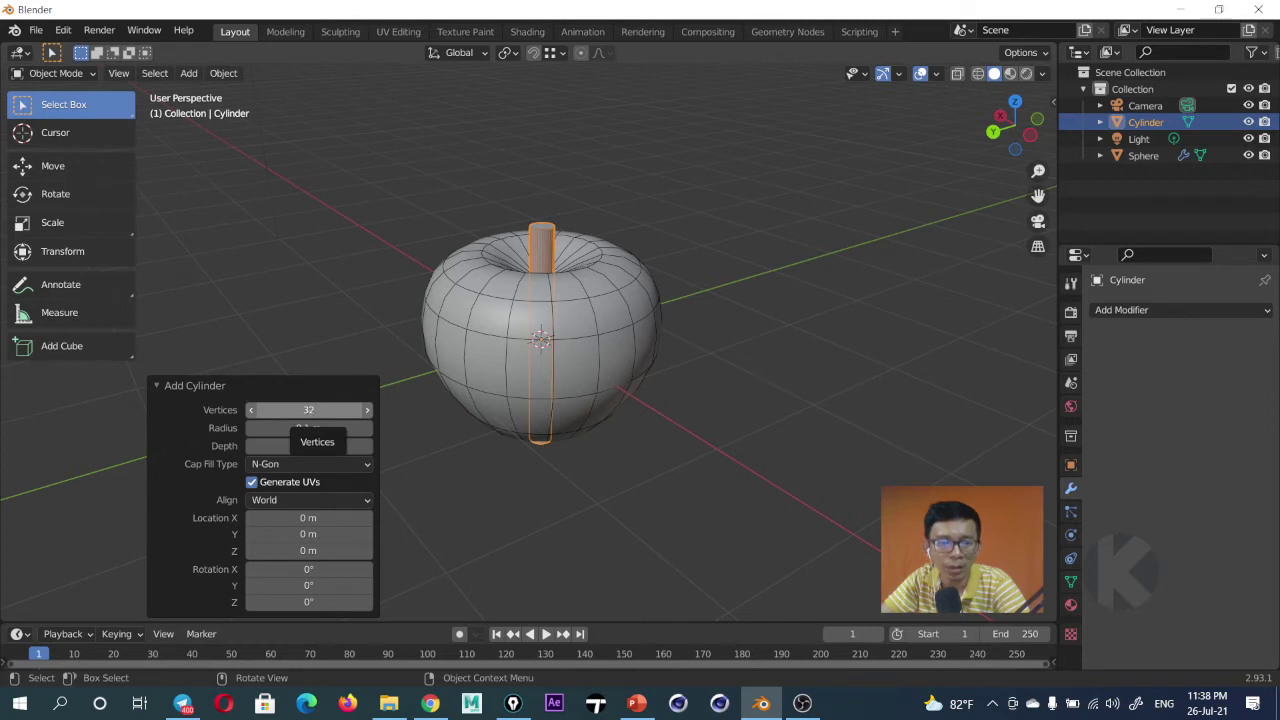
pyautogui.moveTo(308, 410); pyautogui.dragTo(305, 411)
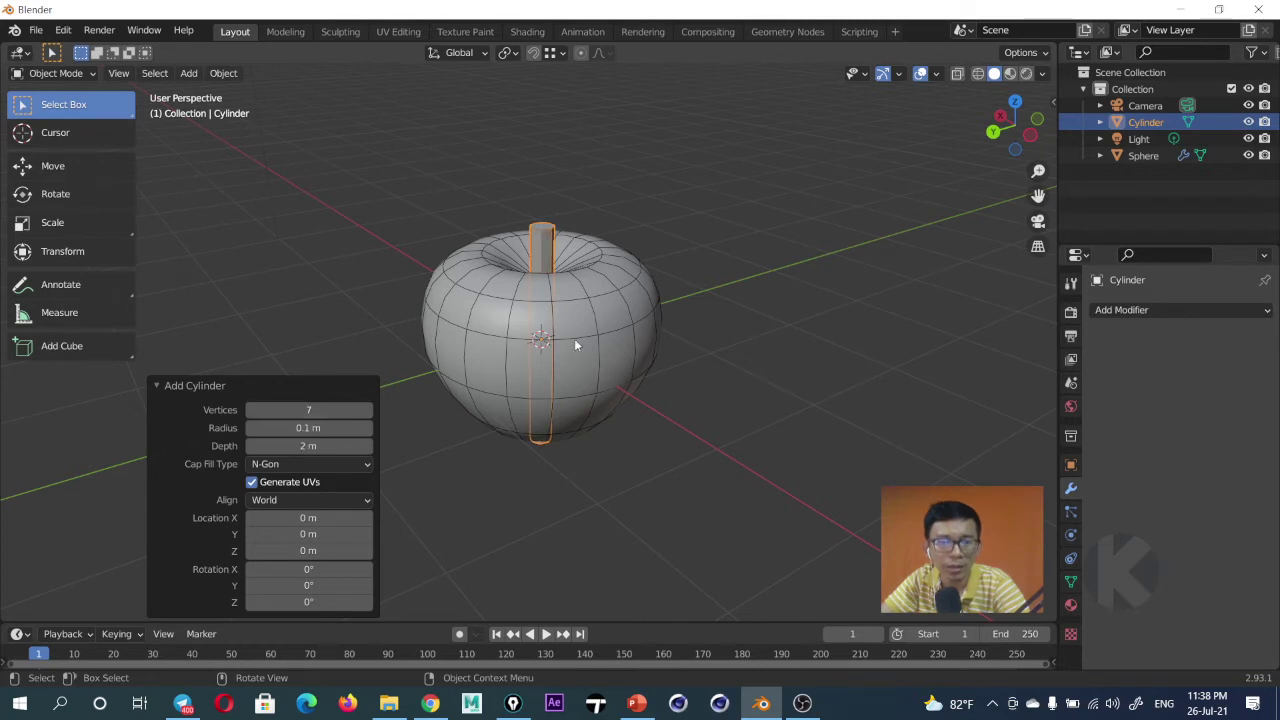
pyautogui.moveTo(575, 345); pyautogui.dragTo(628, 360, button='middle')
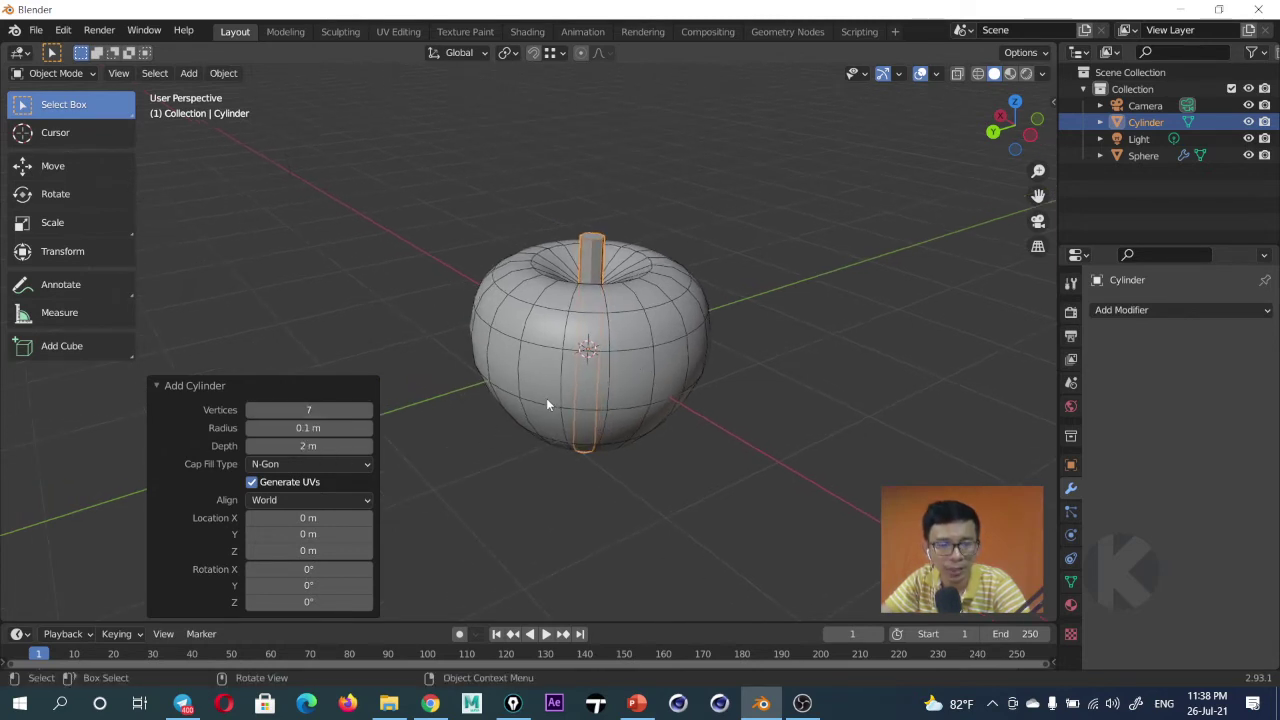
pyautogui.moveTo(546, 398); pyautogui.dragTo(547, 379, button='middle')
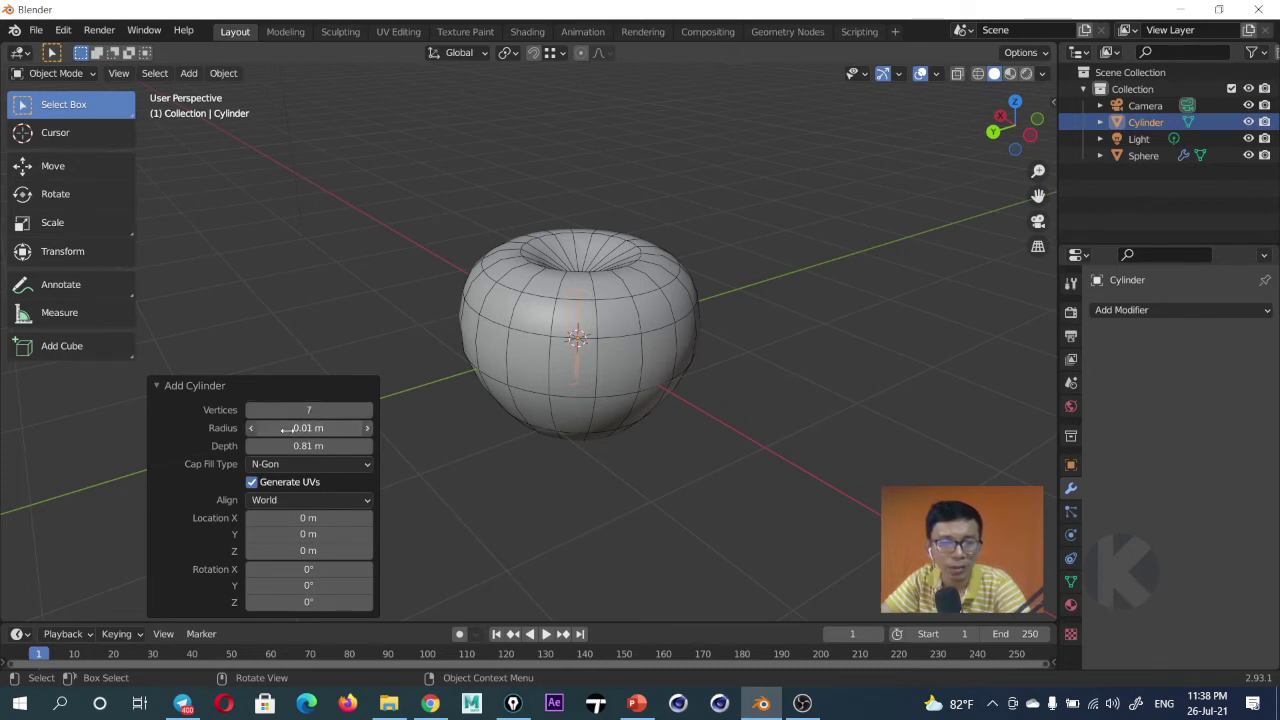
# Set the cylinder radius to 0.04 m and raise it along Z through the dented top.
pyautogui.moveTo(632, 328); pyautogui.dragTo(643, 341, button='middle')
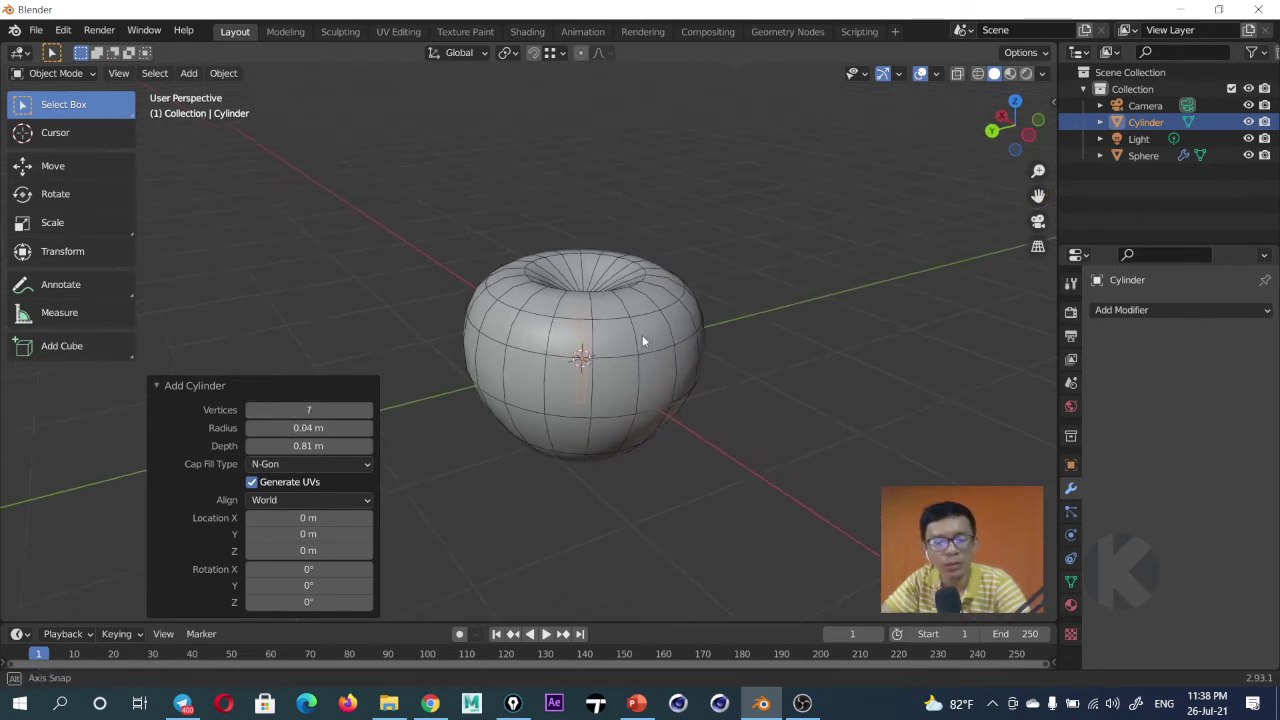
pyautogui.press('g')
pyautogui.press('z')
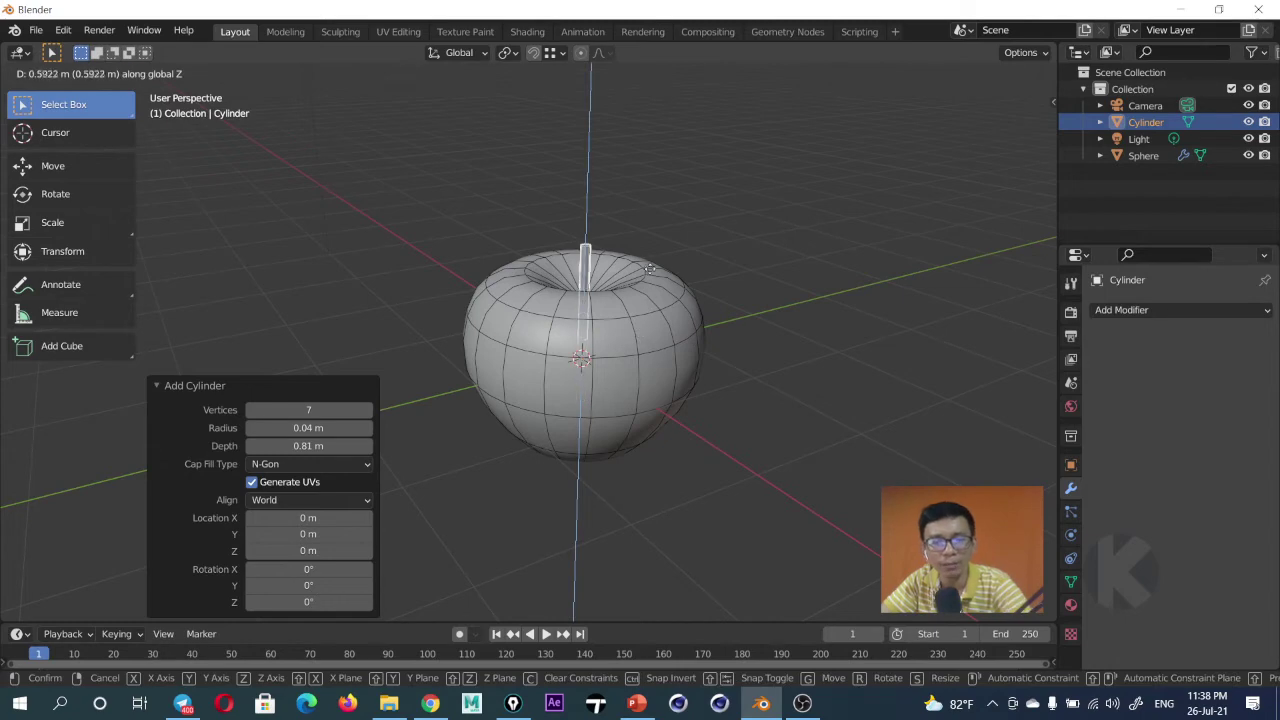
pyautogui.click(657, 232)
pyautogui.scroll(3, 534, 373)
pyautogui.moveTo(534, 373)
pyautogui.mouseDown(button='middle')
pyautogui.moveTo(561, 376)
pyautogui.moveTo(558, 352)
pyautogui.mouseUp(button='middle')
# In Edit Mode, cut three centred edge loops into the stem.
pyautogui.scroll(3, 558, 352)
pyautogui.press('Tab')
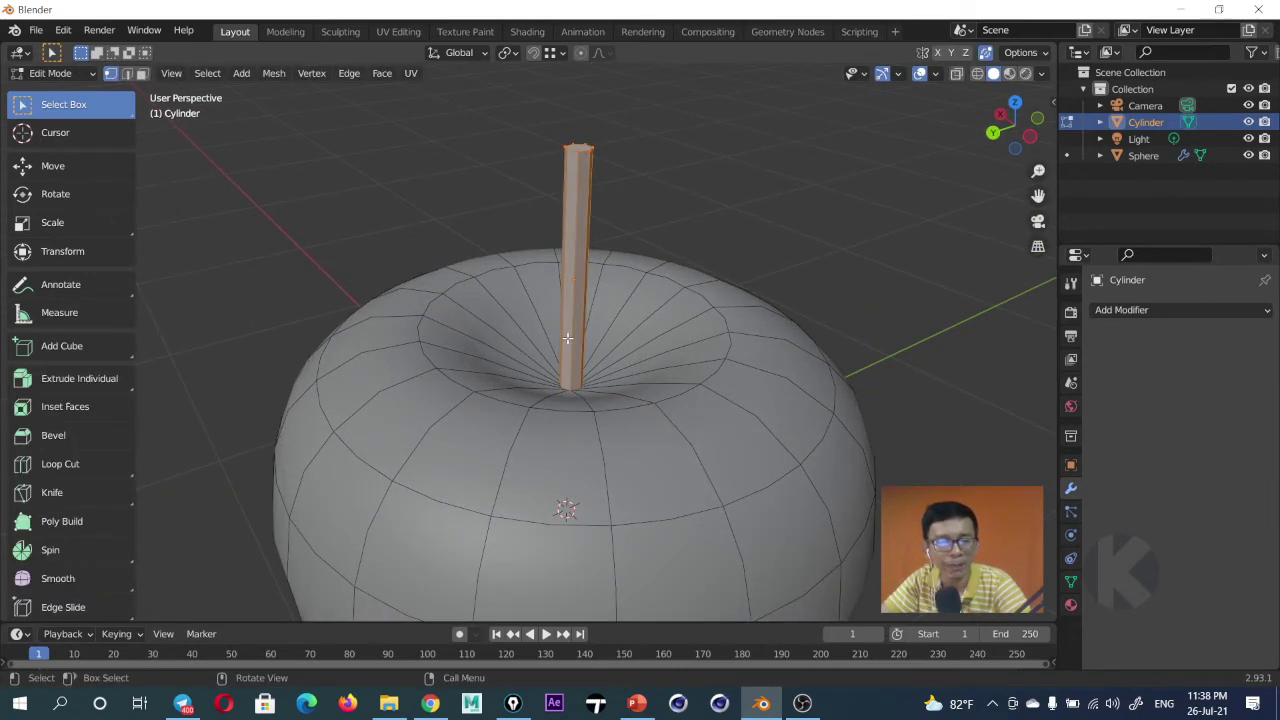
pyautogui.hotkey('ctrl', 'r')
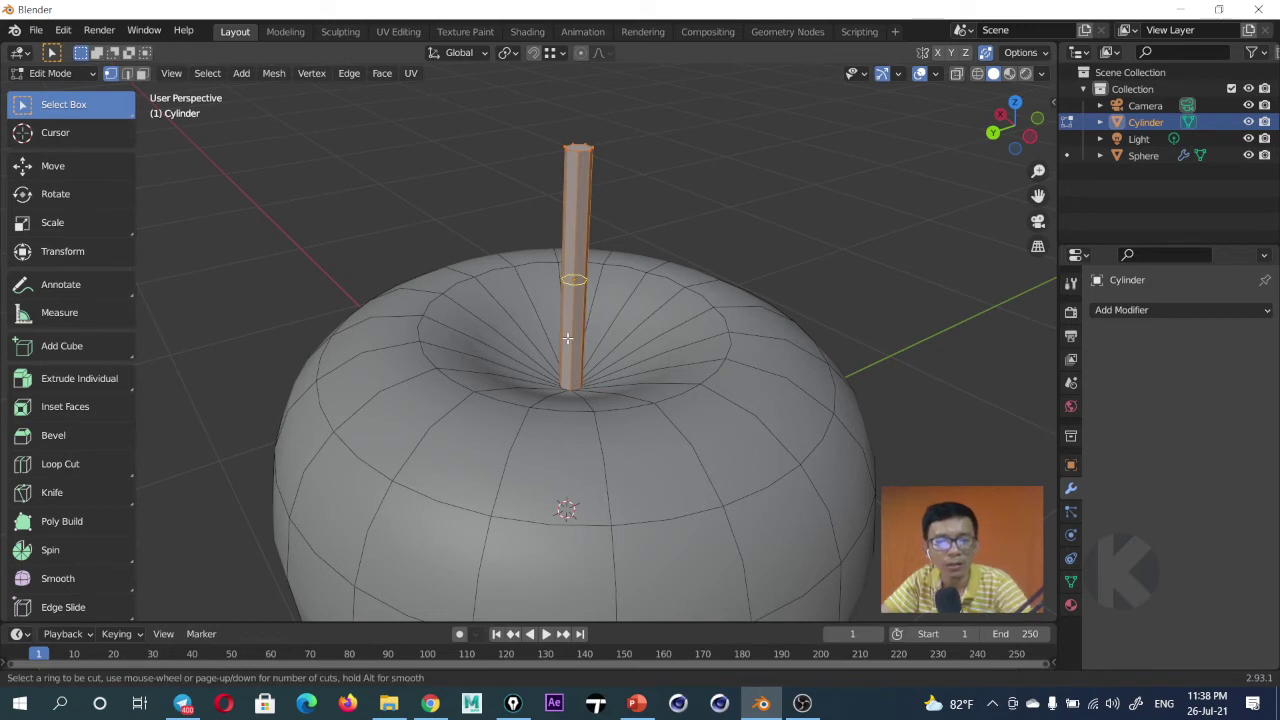
pyautogui.scroll(2, 567, 338)
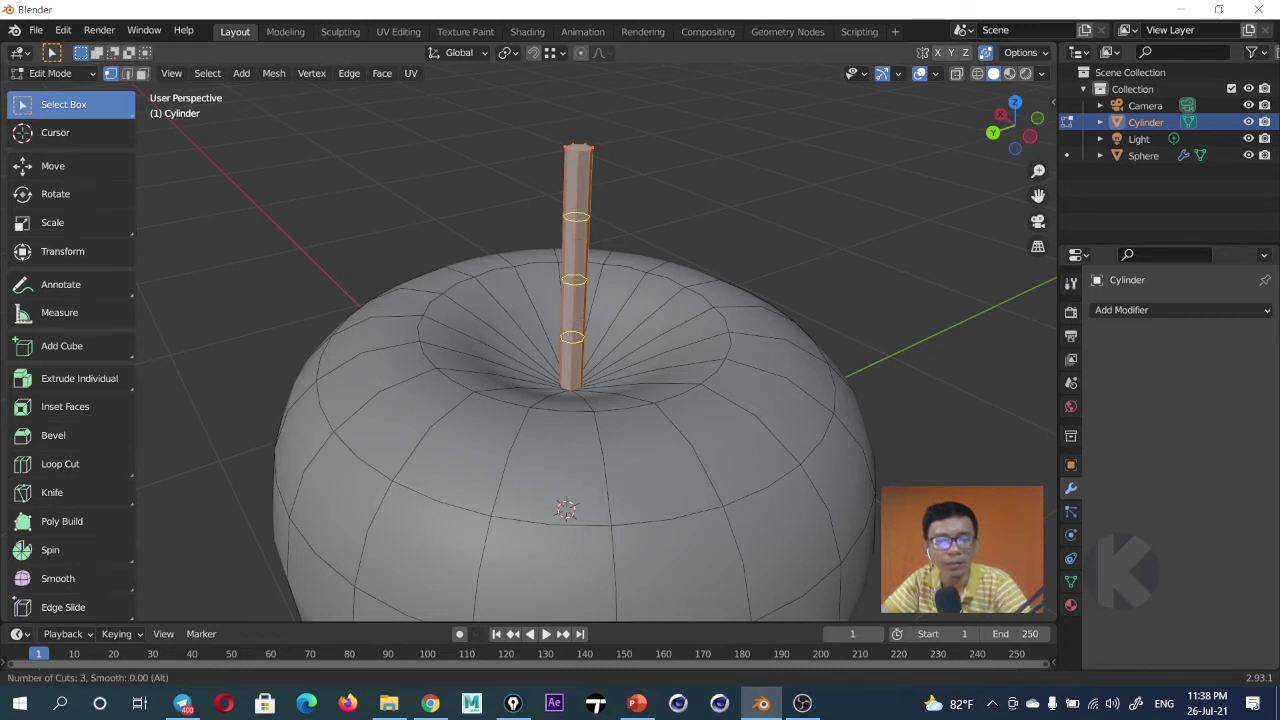
pyautogui.click(567, 338)
pyautogui.rightClick(567, 338)
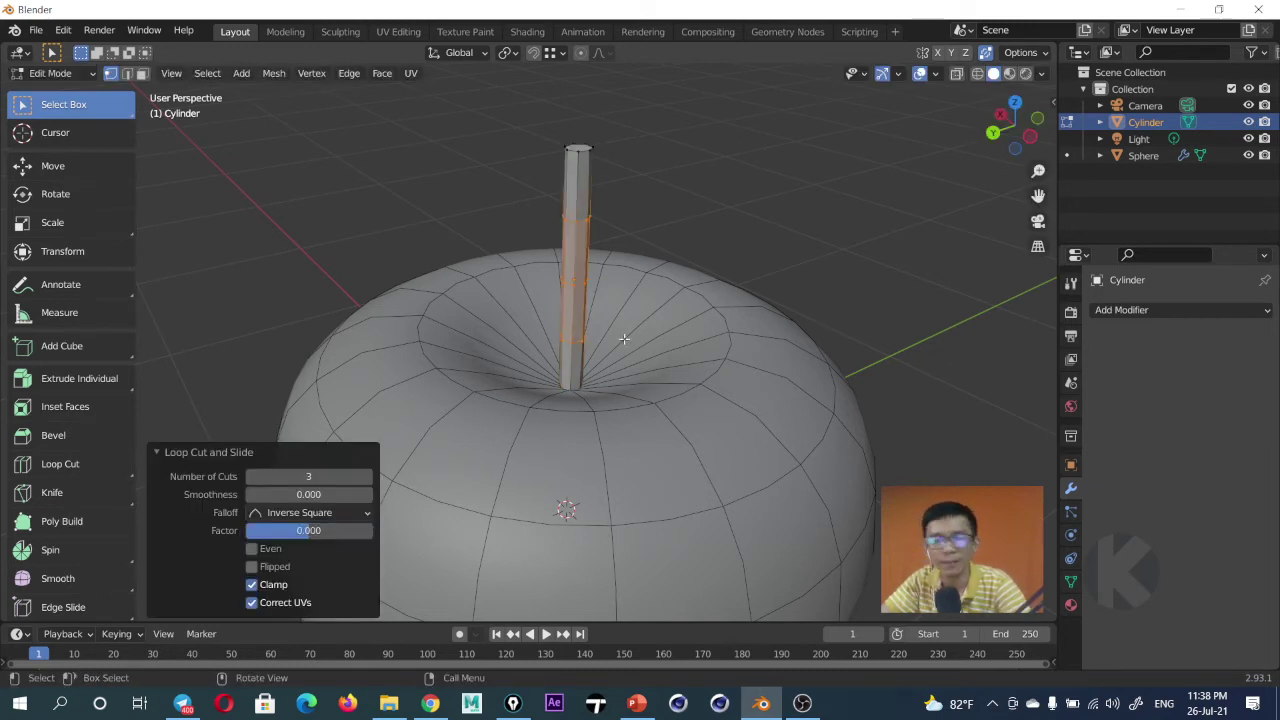
# In front X-ray view, tilt the upper stem around Y and shift it right.
pyautogui.press('KP_1')
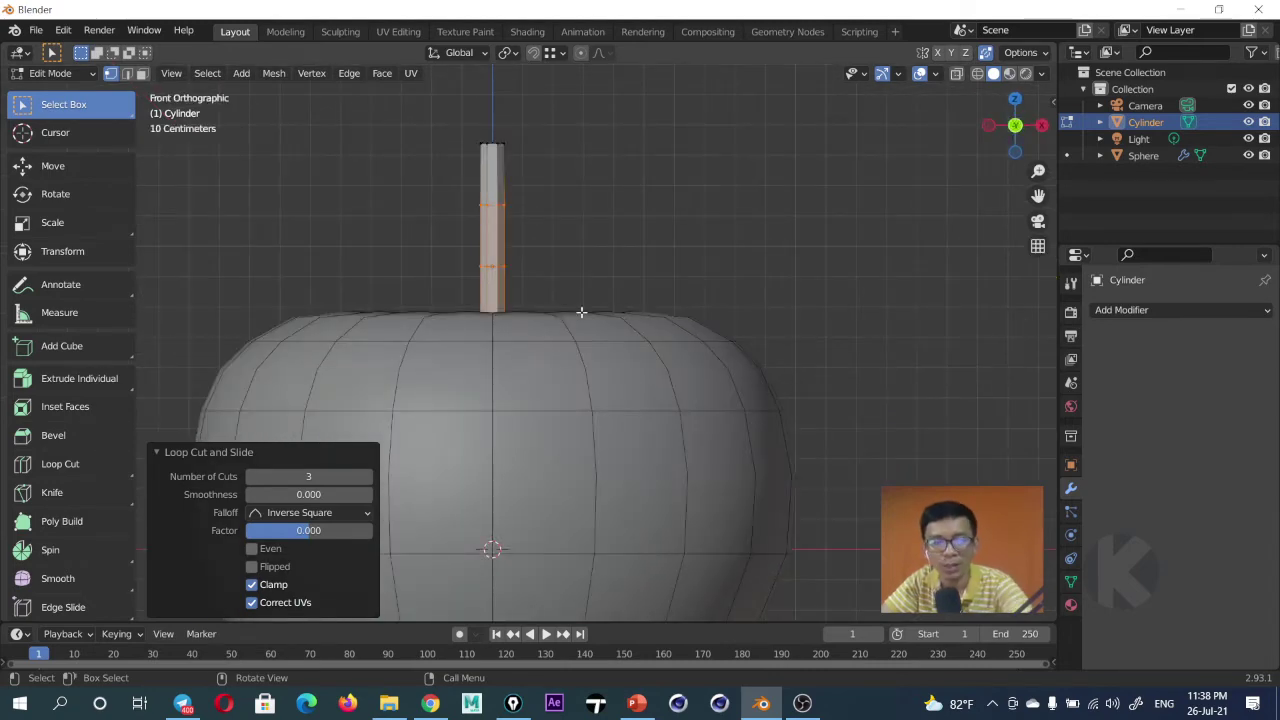
pyautogui.click(956, 74)
pyautogui.moveTo(592, 262)
pyautogui.keyDown('shift'); pyautogui.mouseDown(button='middle')
pyautogui.moveTo(702, 243)
pyautogui.moveTo(674, 261)
pyautogui.mouseUp(button='middle'); pyautogui.keyUp('shift')
pyautogui.moveTo(638, 127); pyautogui.dragTo(512, 350)
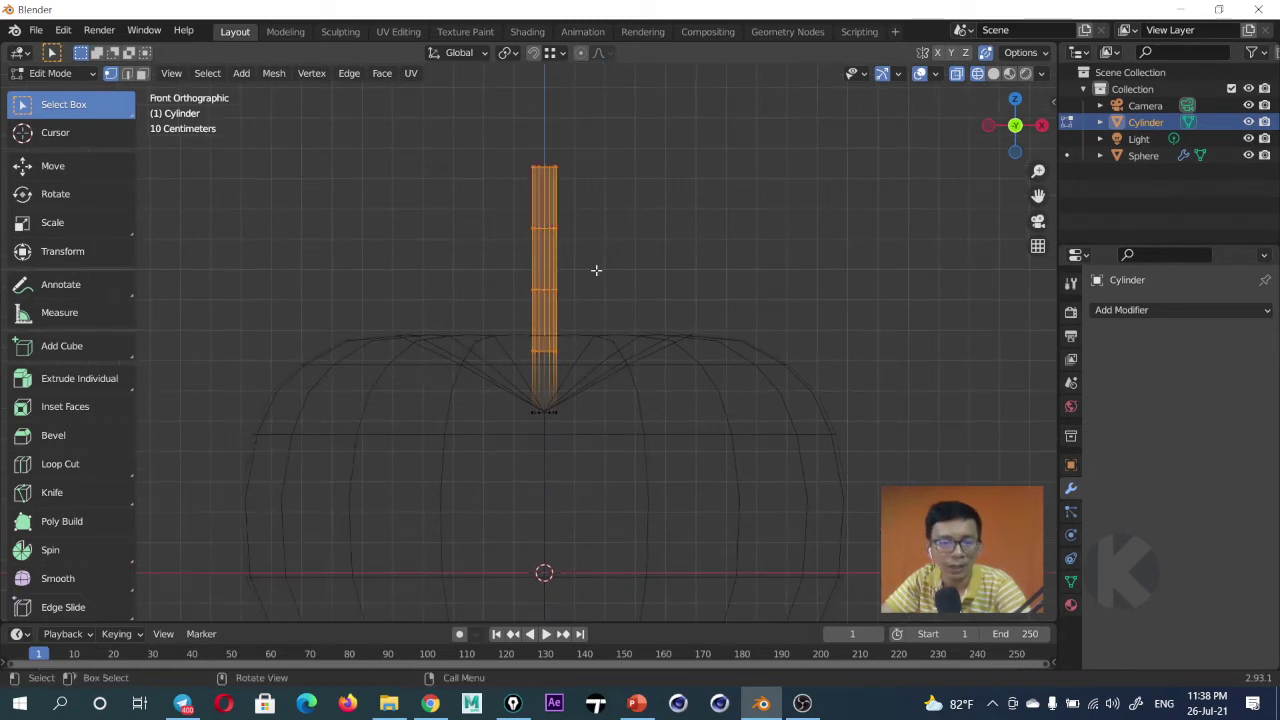
pyautogui.press('r')
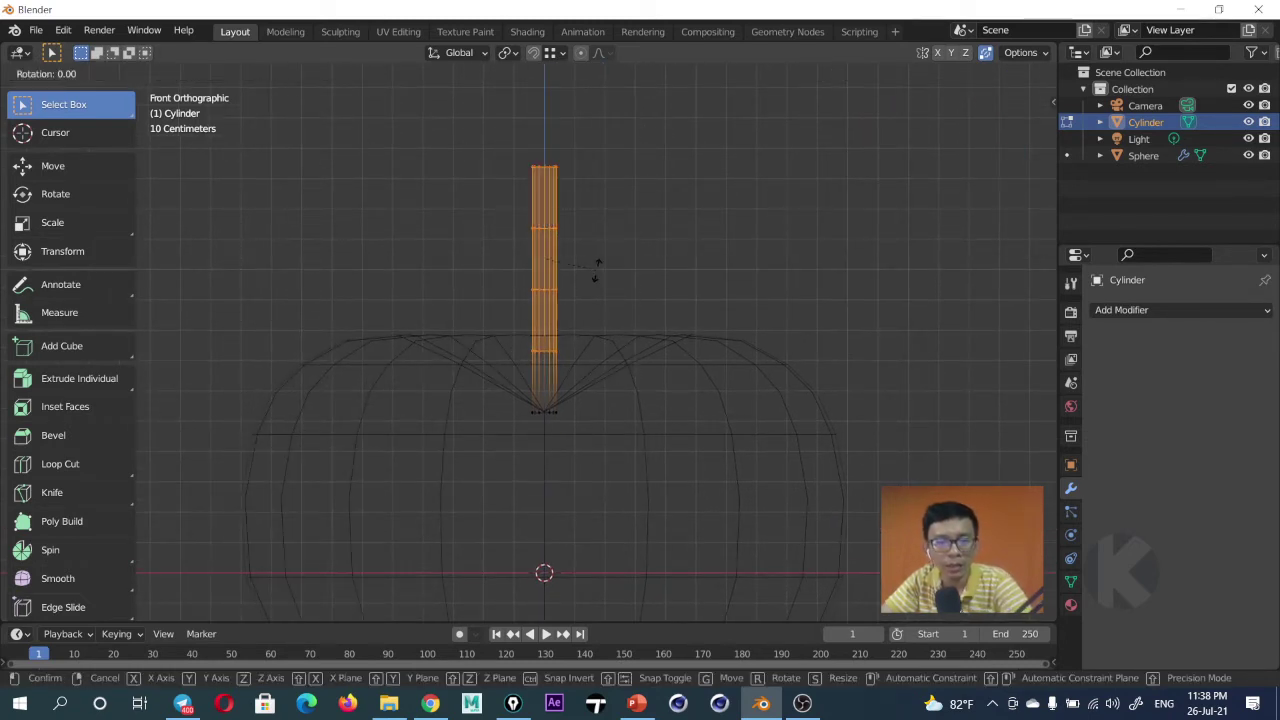
pyautogui.press('y')
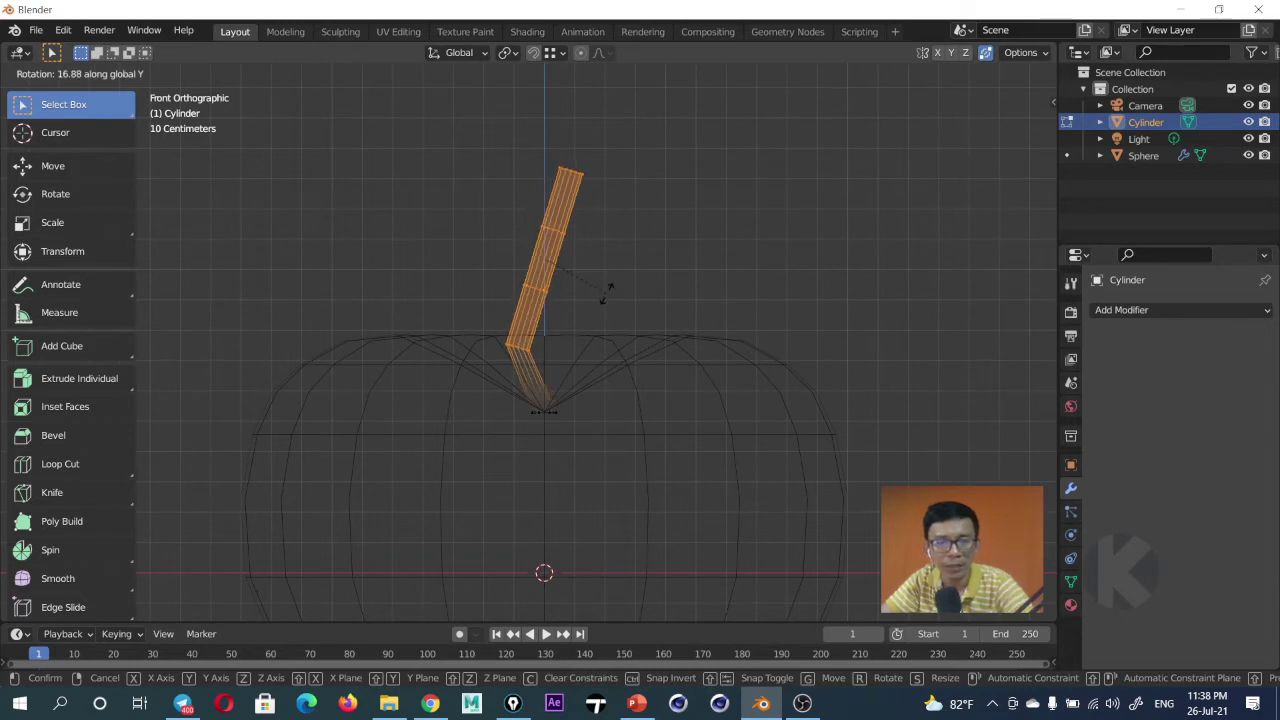
pyautogui.click(601, 293)
pyautogui.press('g')
pyautogui.click(637, 286)
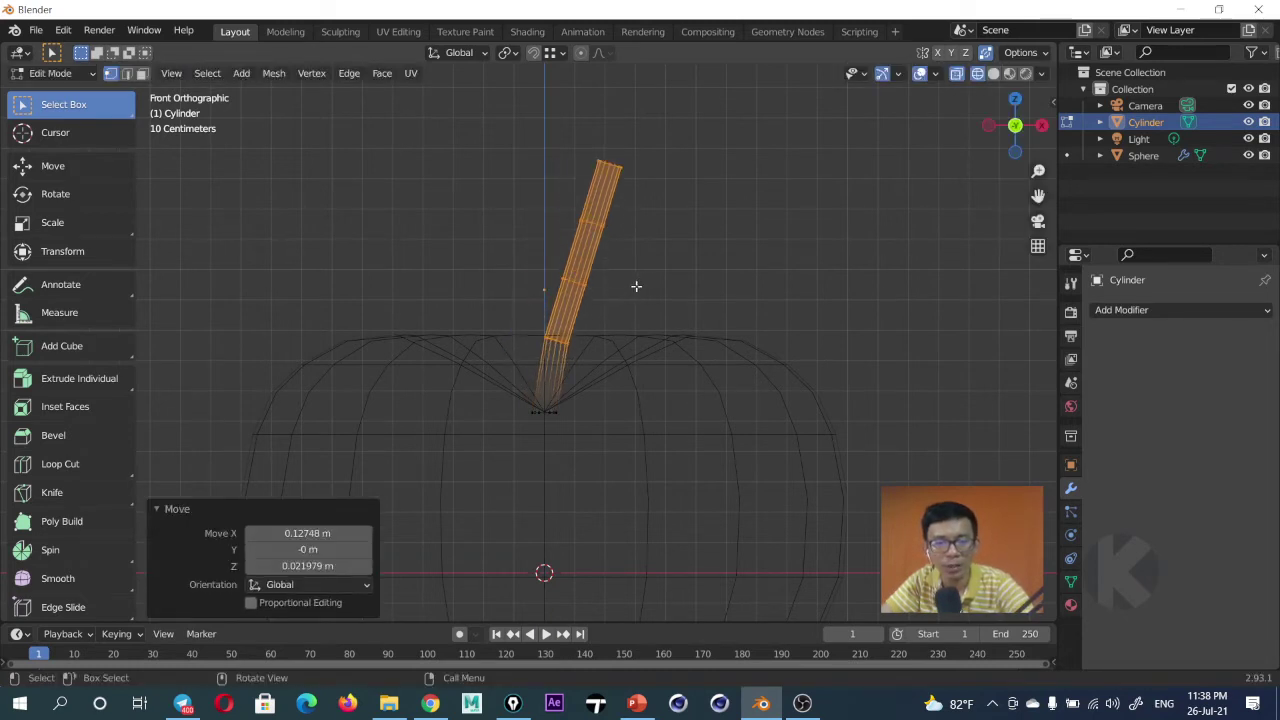
# Bend the upper section 17.7° and the top segments 10.1°, repositioning each.
pyautogui.moveTo(656, 142); pyautogui.dragTo(543, 294)
pyautogui.press('r')
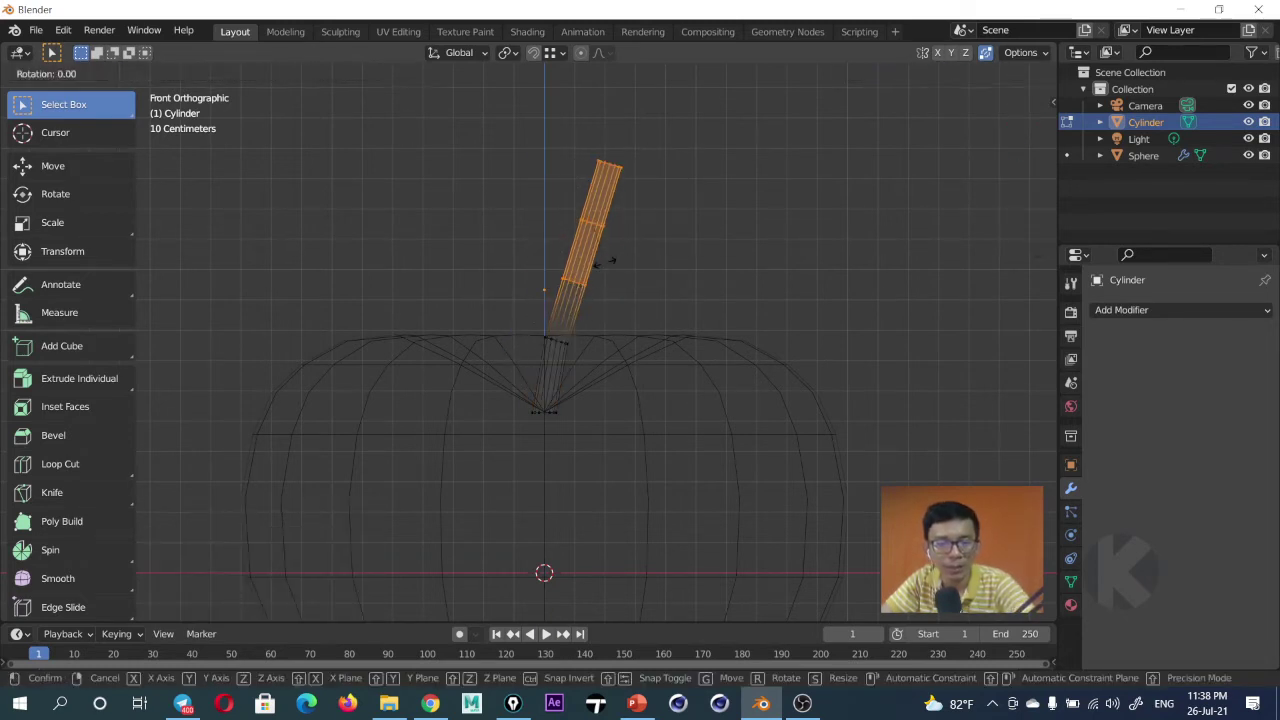
pyautogui.click(592, 270)
pyautogui.press('g')
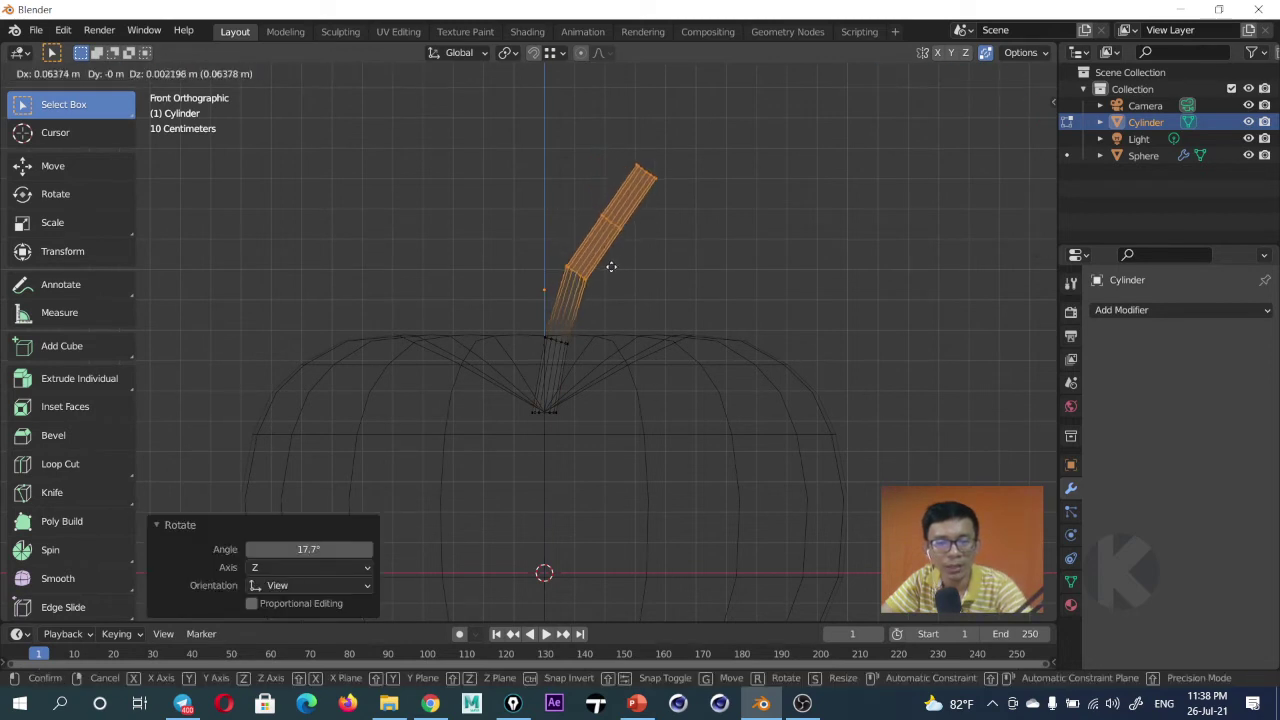
pyautogui.click(711, 163)
pyautogui.moveTo(721, 148); pyautogui.dragTo(591, 245)
pyautogui.press('r')
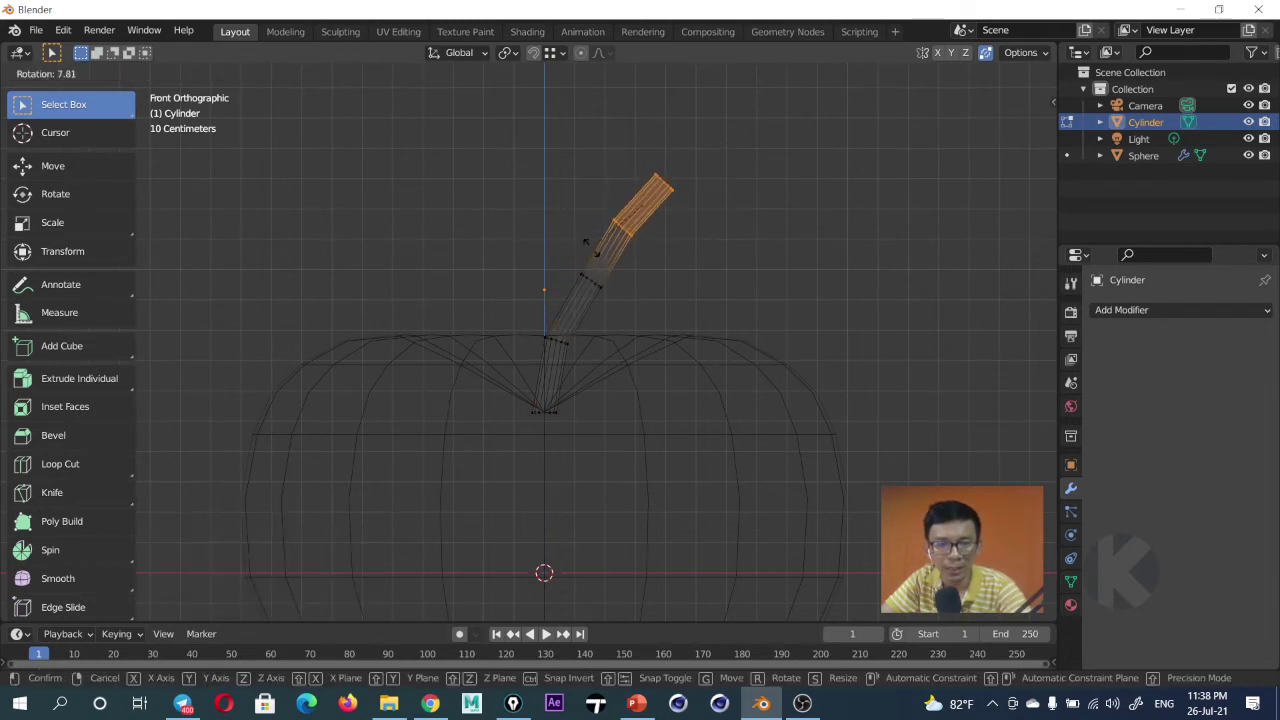
pyautogui.click(589, 245)
pyautogui.press('g')
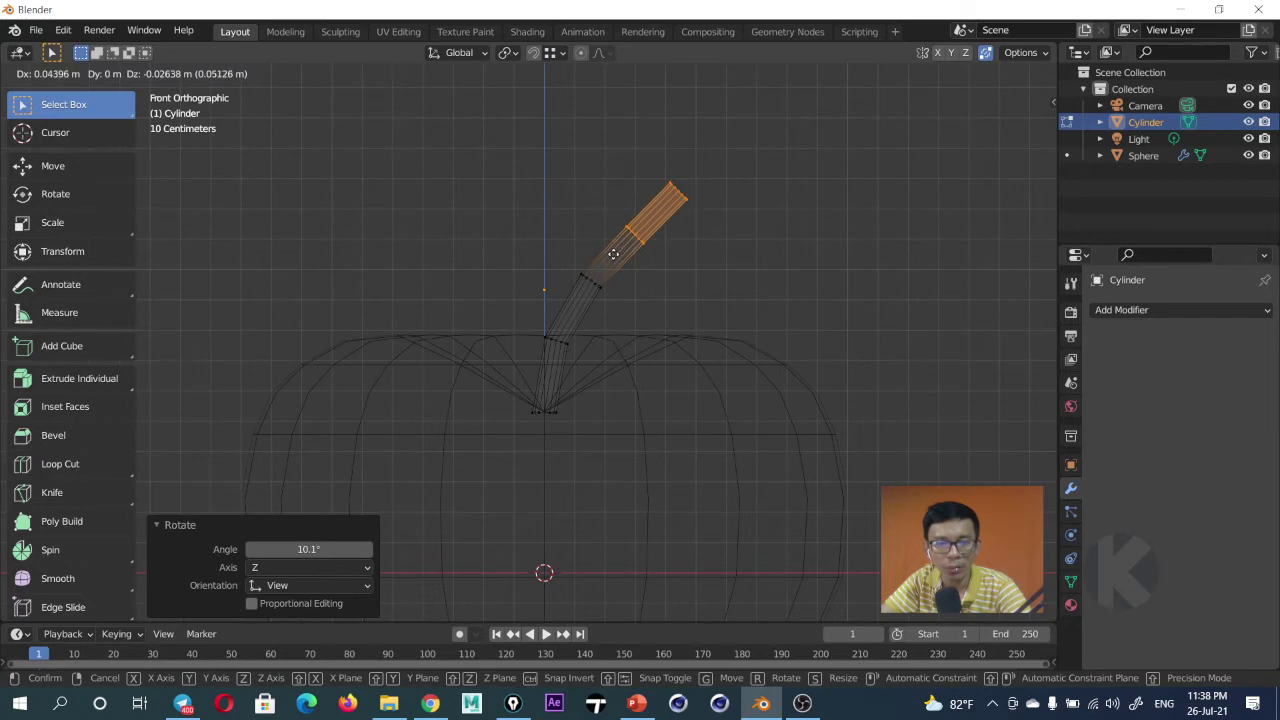
pyautogui.click(613, 253)
# Tilt the stem's top ring 15.5° and scale it to flare the tip.
pyautogui.moveTo(722, 155); pyautogui.dragTo(651, 207)
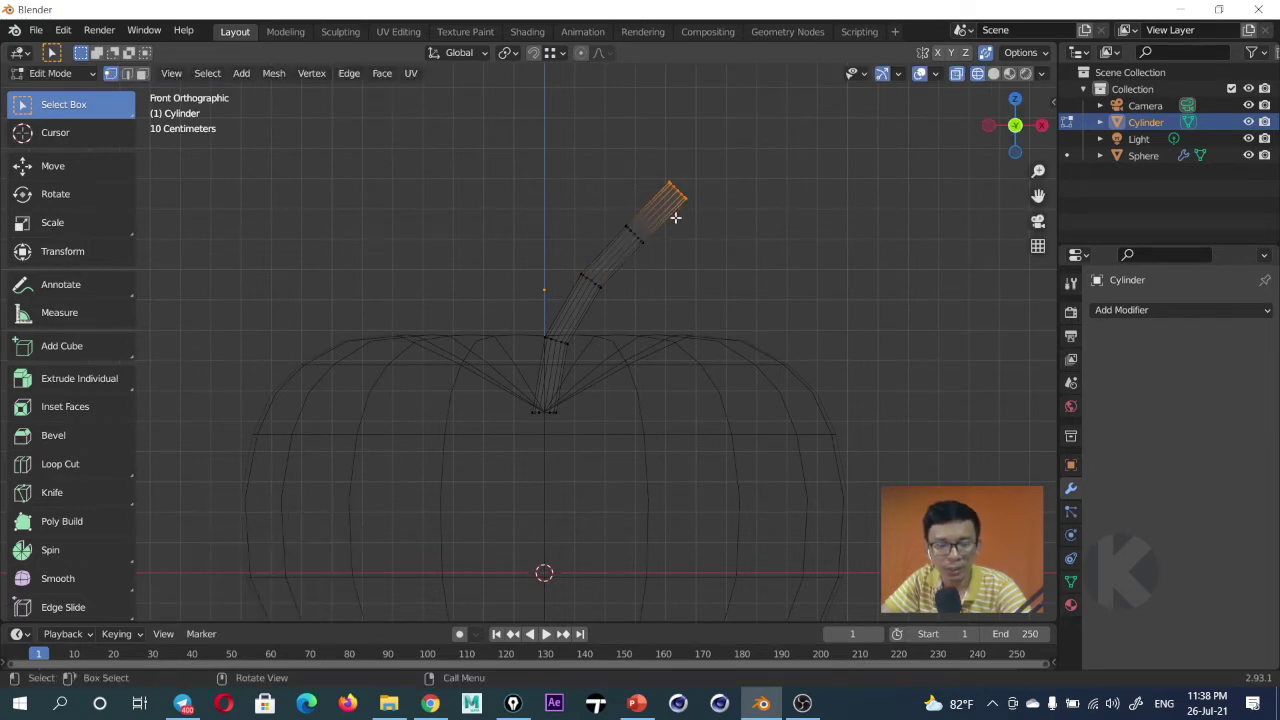
pyautogui.press('r')
pyautogui.click(666, 221)
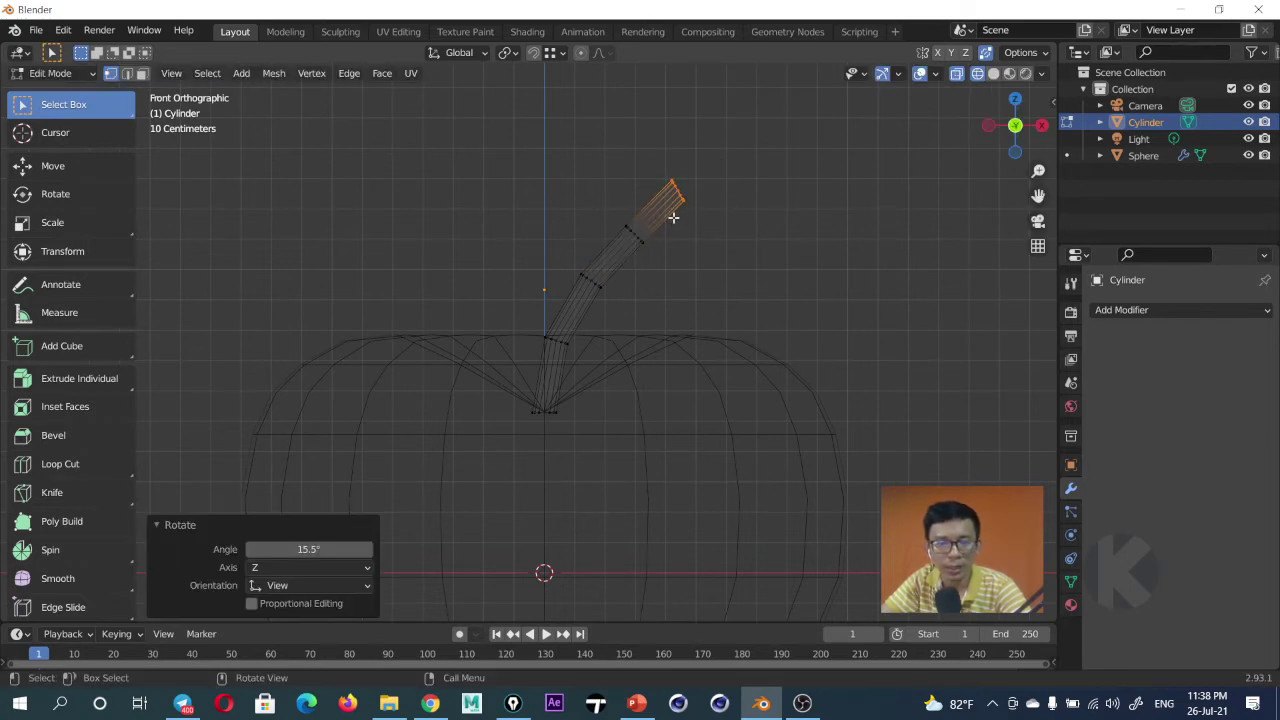
pyautogui.press('s')
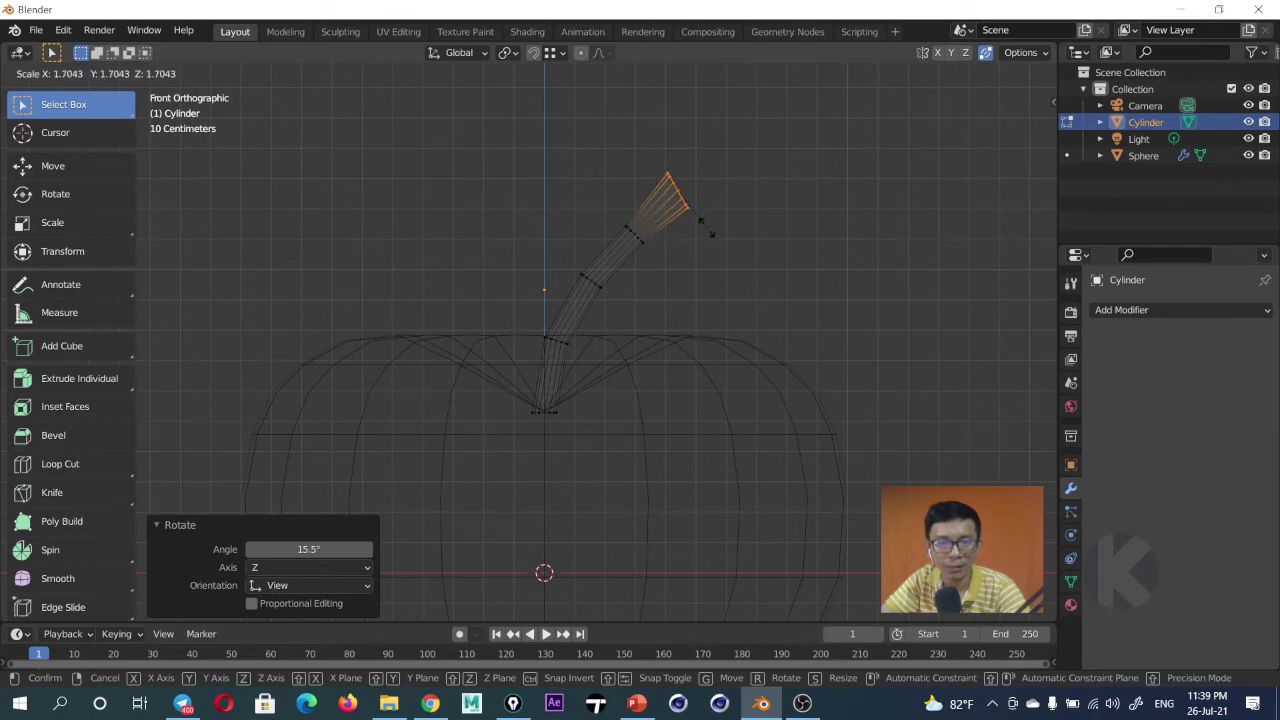
pyautogui.click(705, 228)
# Enlarge the stem's middle and lower rings, then leave Edit Mode.
pyautogui.moveTo(612, 207); pyautogui.dragTo(652, 270)
pyautogui.press('s')
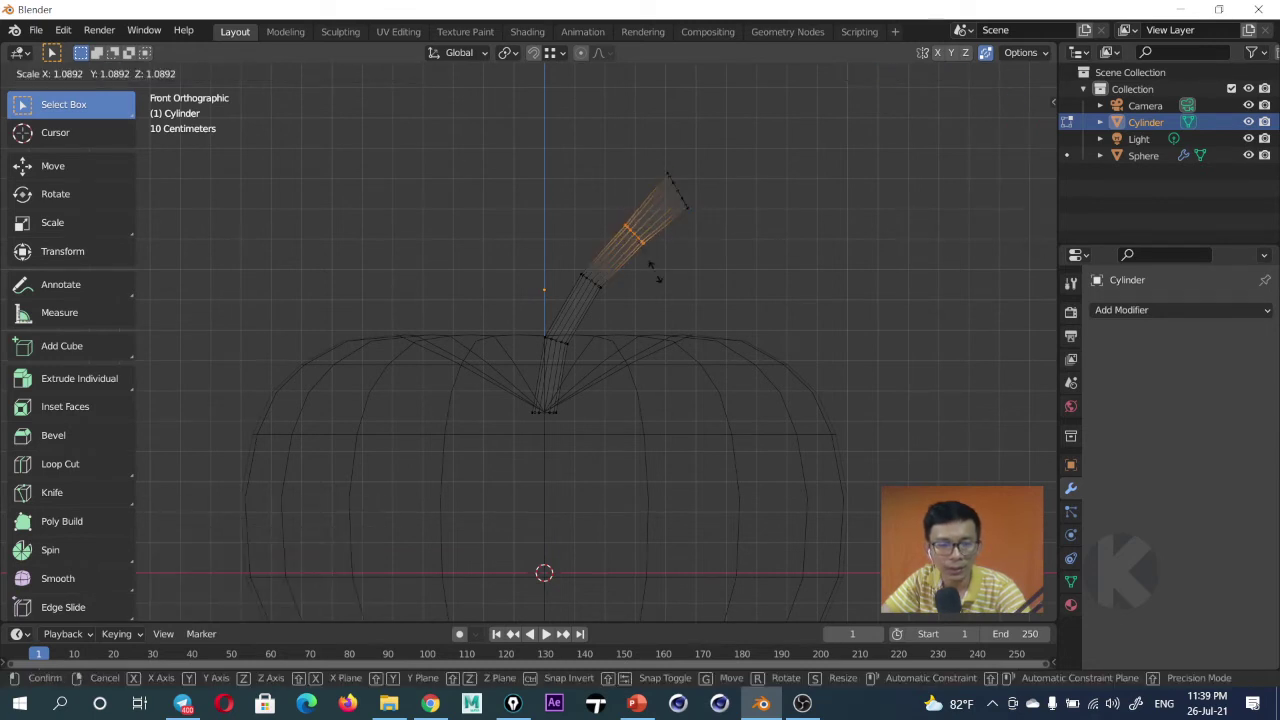
pyautogui.click(669, 285)
pyautogui.moveTo(570, 258); pyautogui.dragTo(608, 303)
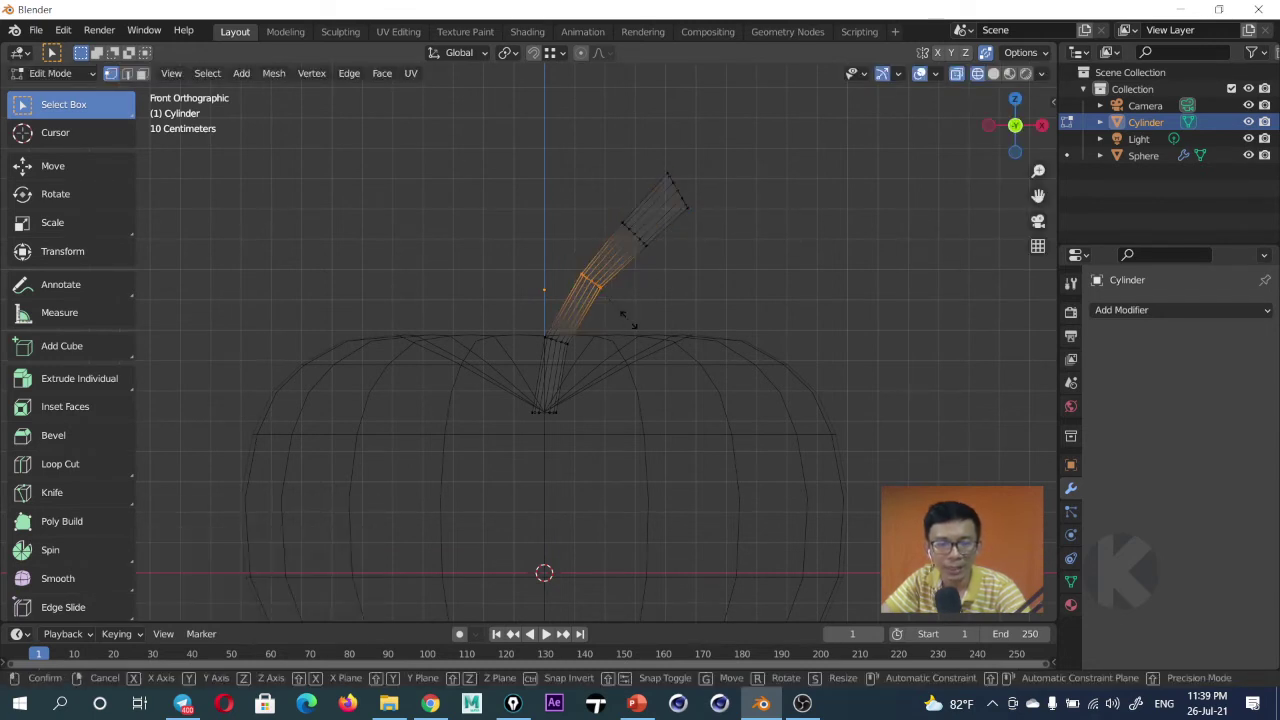
pyautogui.press('s')
pyautogui.click(632, 316)
pyautogui.moveTo(671, 244); pyautogui.dragTo(589, 286, button='middle')
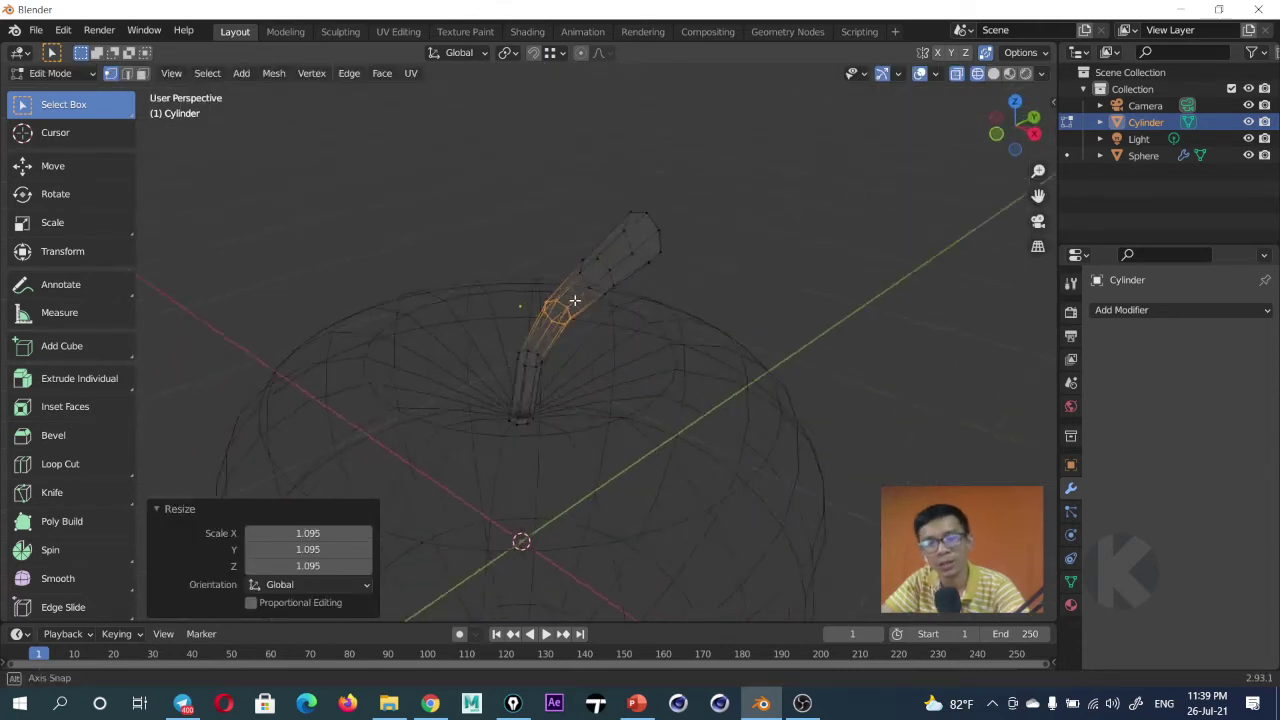
pyautogui.press('Tab')
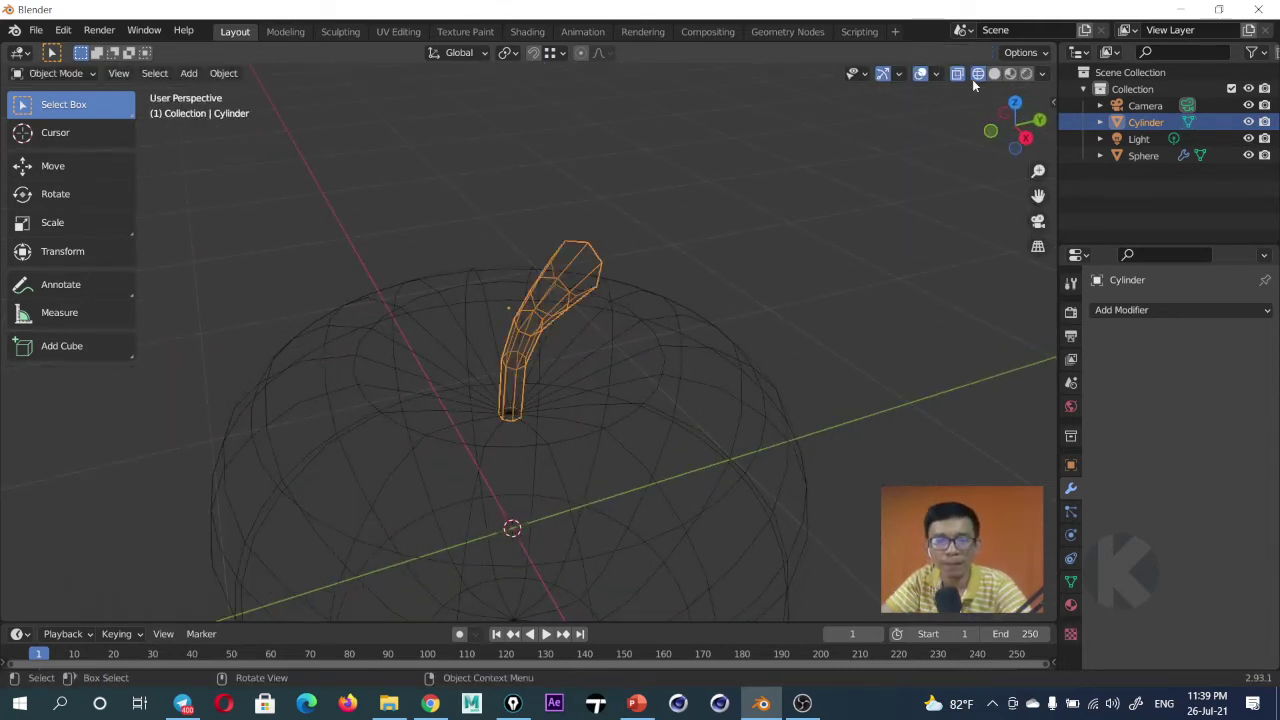
# Switch to Solid shading and add a Subdivision Surface modifier to the stem.
pyautogui.click(994, 73)
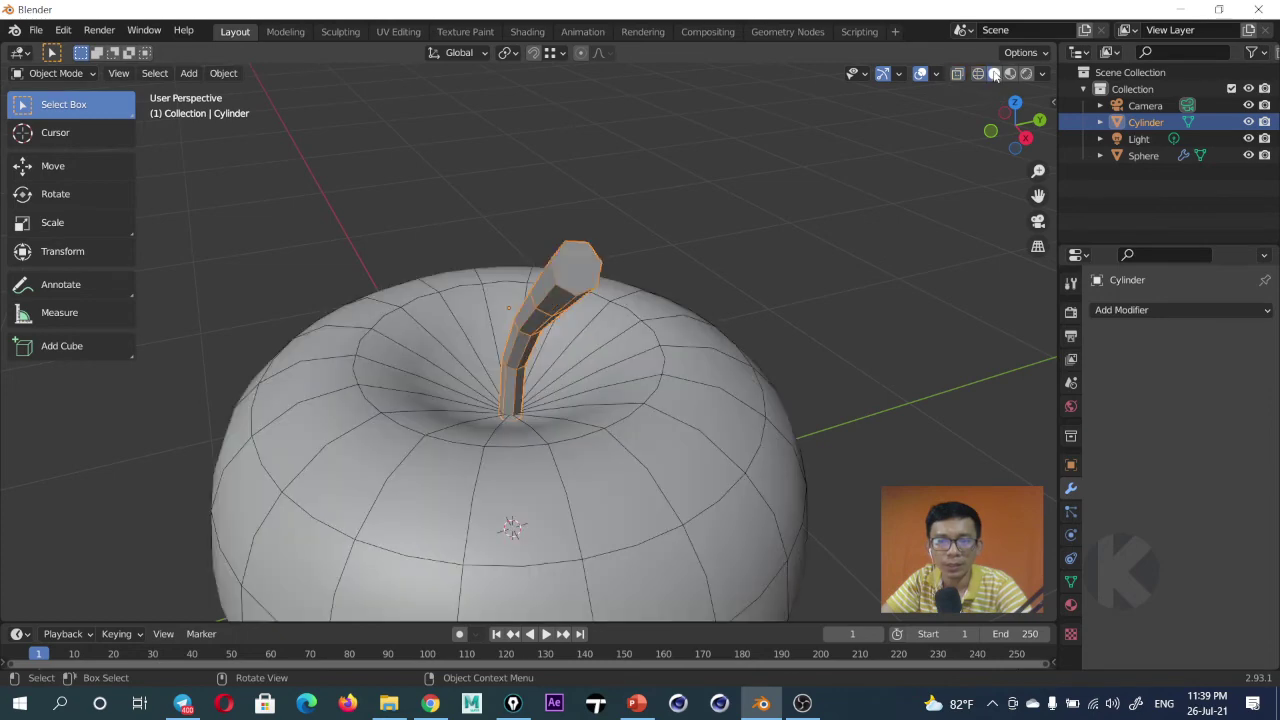
pyautogui.moveTo(650, 330)
pyautogui.mouseDown(button='middle')
pyautogui.moveTo(603, 296)
pyautogui.moveTo(759, 264)
pyautogui.mouseUp(button='middle')
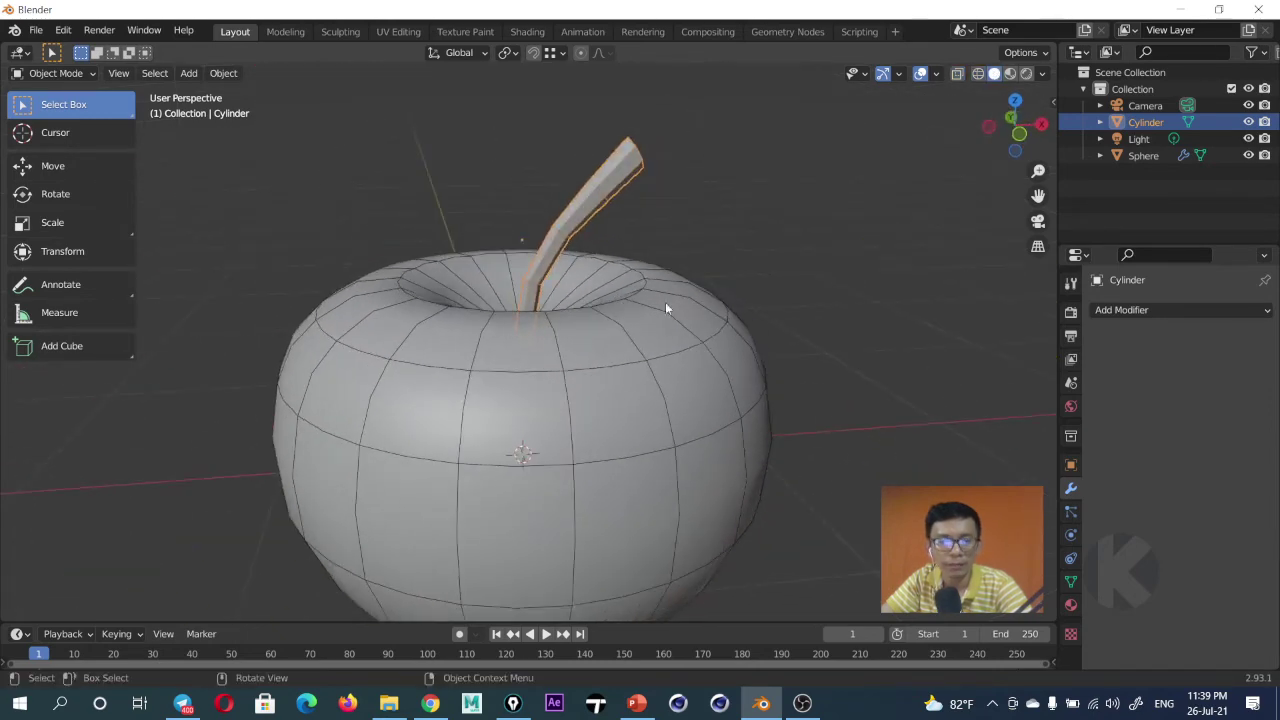
pyautogui.moveTo(665, 302)
pyautogui.mouseDown(button='middle')
pyautogui.moveTo(693, 291)
pyautogui.moveTo(602, 287)
pyautogui.moveTo(589, 308)
pyautogui.moveTo(678, 304)
pyautogui.mouseUp(button='middle')
pyautogui.press('Tab')
pyautogui.press('Tab')
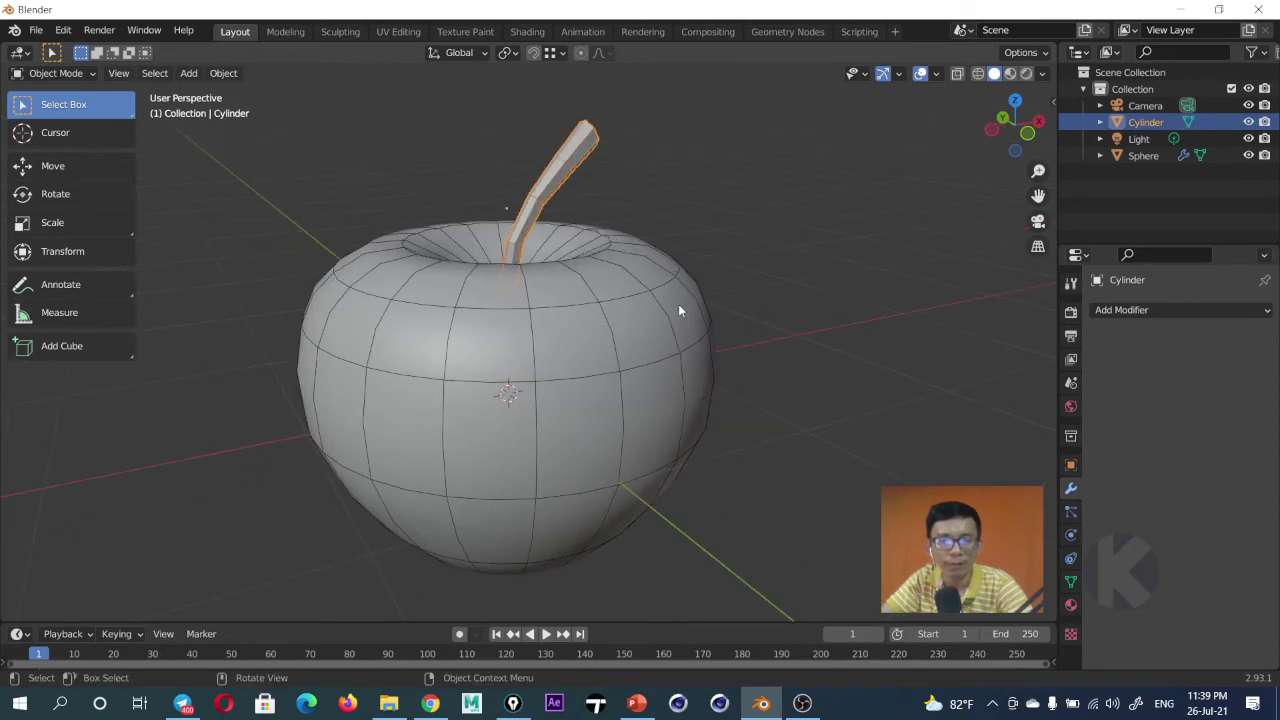
pyautogui.click(1134, 311)
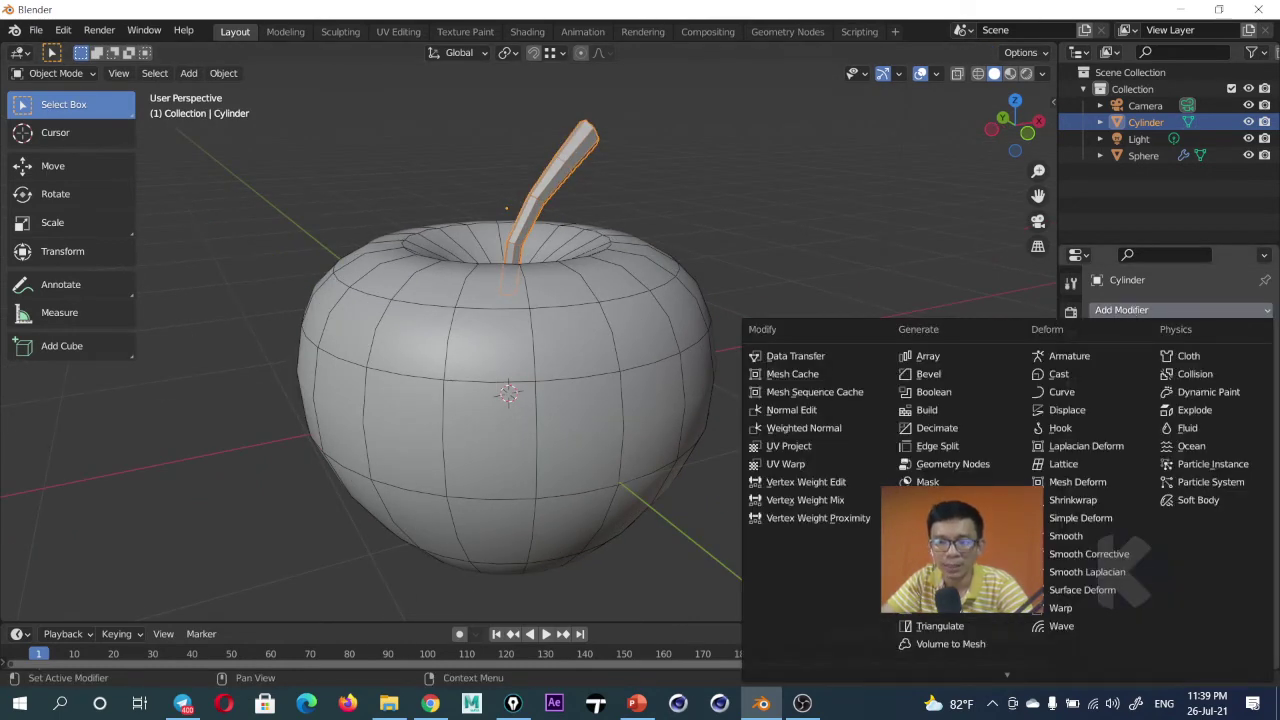
pyautogui.click(966, 609)
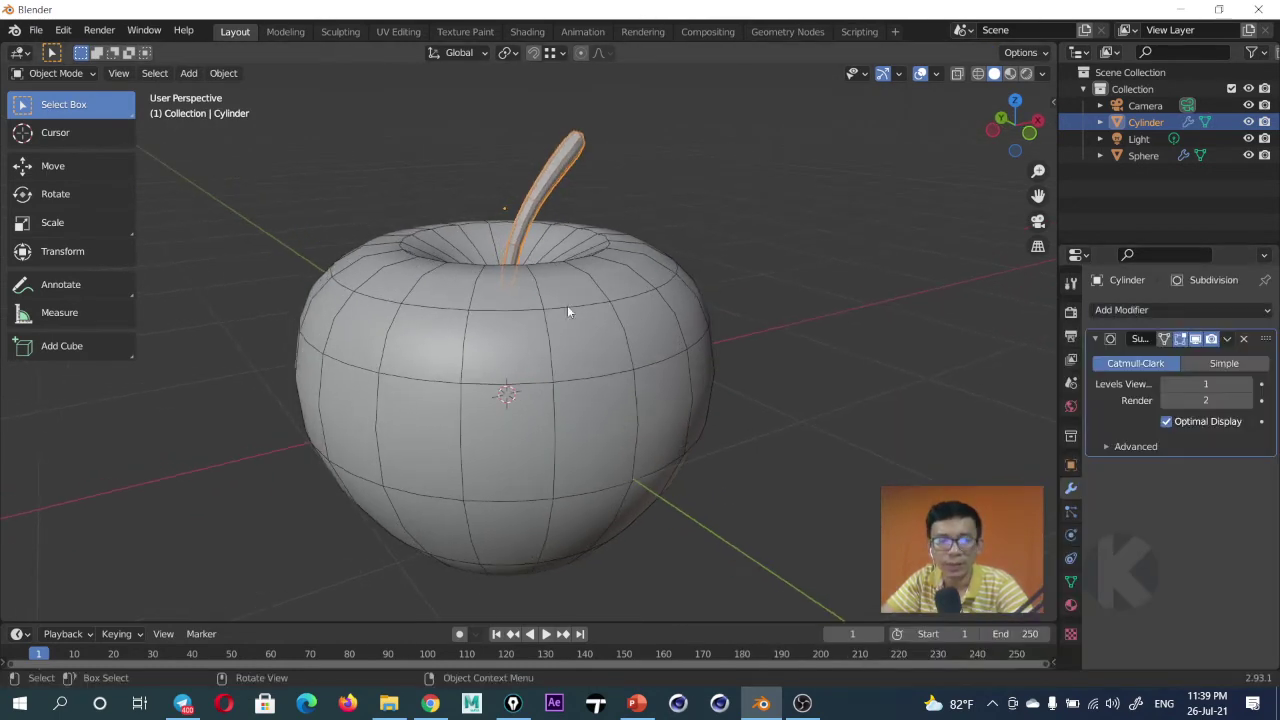
# Apply Shade Smooth to the stem and the apple body.
pyautogui.moveTo(567, 305); pyautogui.dragTo(543, 205, button='middle')
pyautogui.rightClick(541, 205)
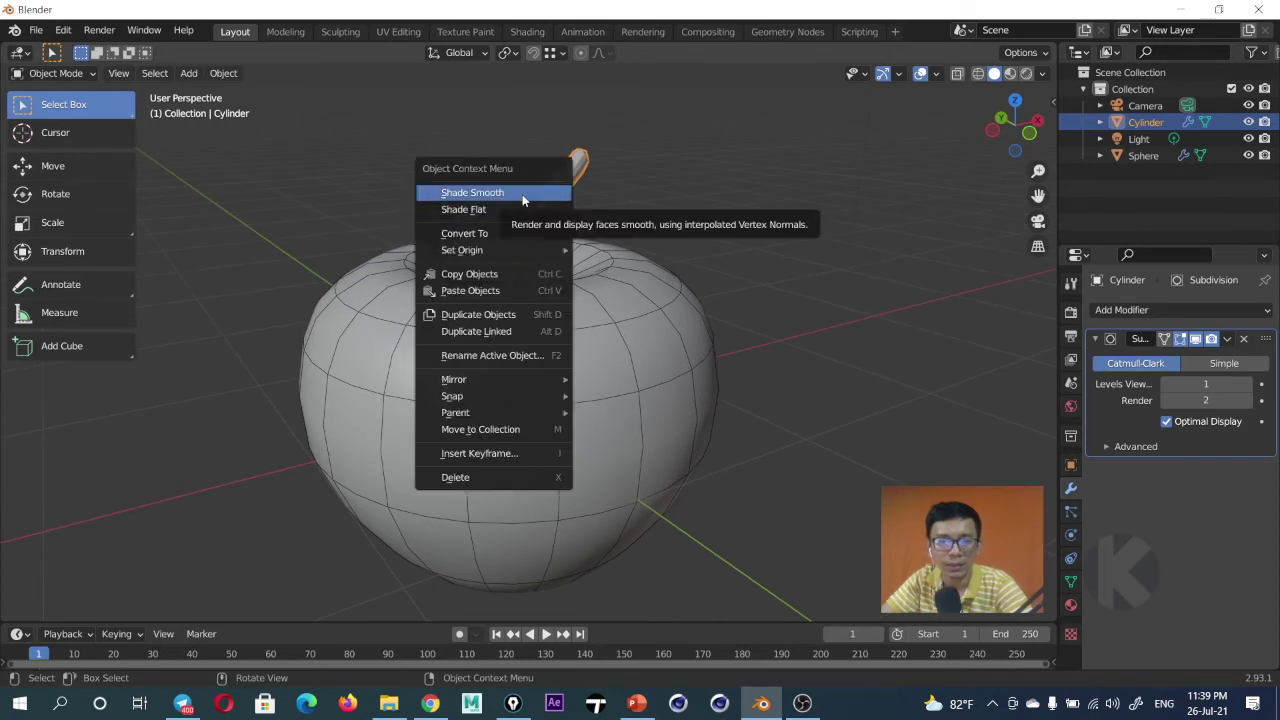
pyautogui.click(541, 191)
pyautogui.click(638, 307)
pyautogui.rightClick(638, 307)
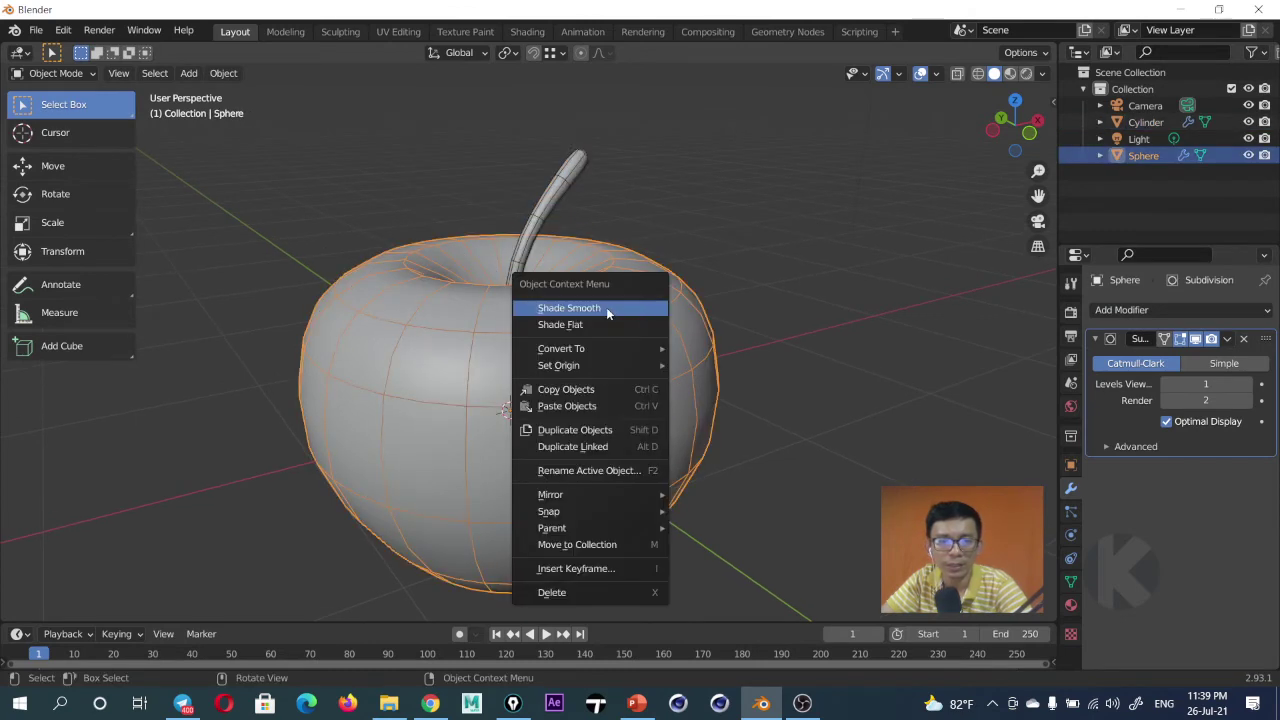
pyautogui.click(606, 307)
pyautogui.click(723, 280)
# Hide the wireframe overlay and set the apple body's viewport subdivision level to 2.
pyautogui.click(934, 75)
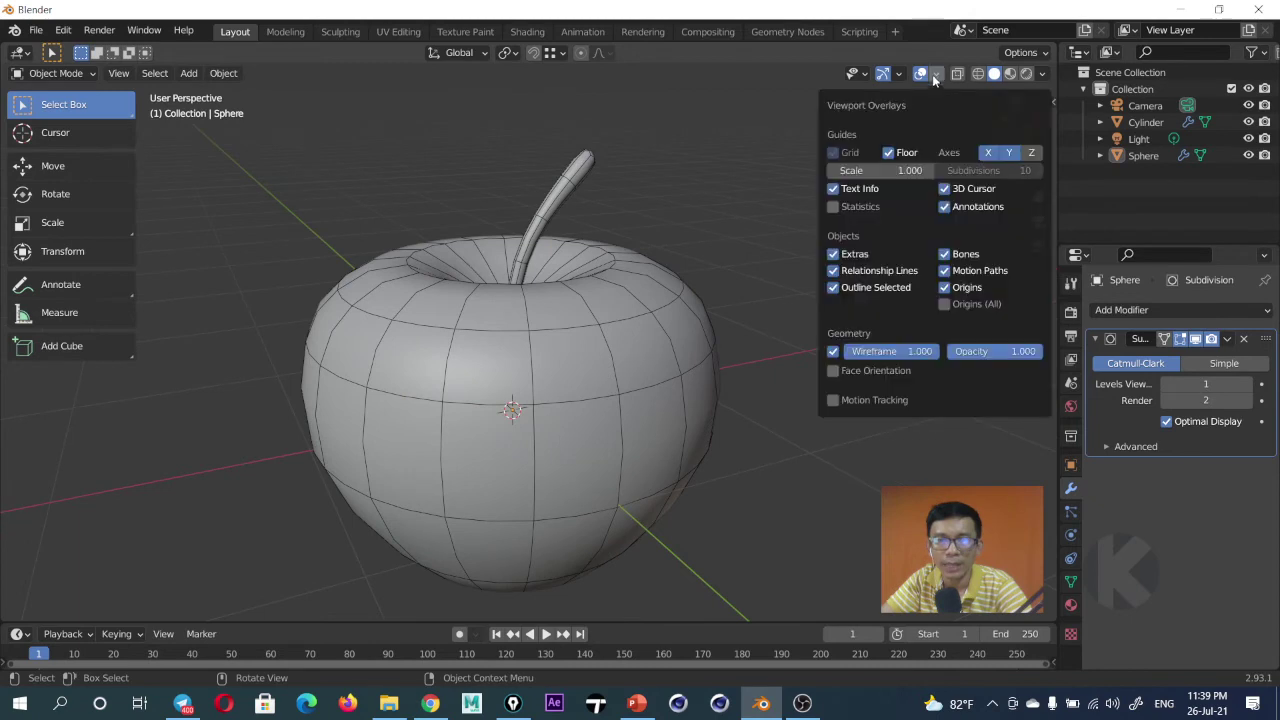
pyautogui.click(833, 351)
pyautogui.moveTo(598, 290)
pyautogui.mouseDown(button='middle')
pyautogui.moveTo(606, 162)
pyautogui.moveTo(540, 355)
pyautogui.mouseUp(button='middle')
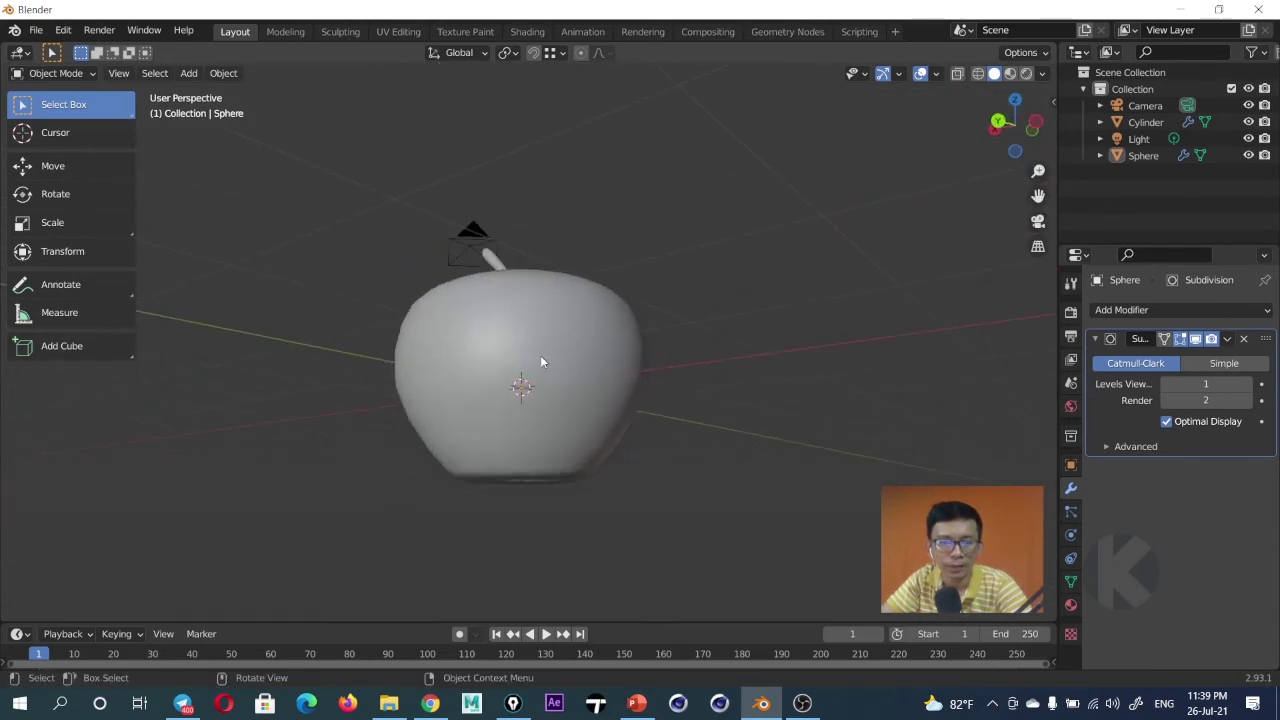
pyautogui.click(540, 355)
pyautogui.moveTo(684, 386); pyautogui.dragTo(690, 330, button='middle')
pyautogui.click(1245, 384)
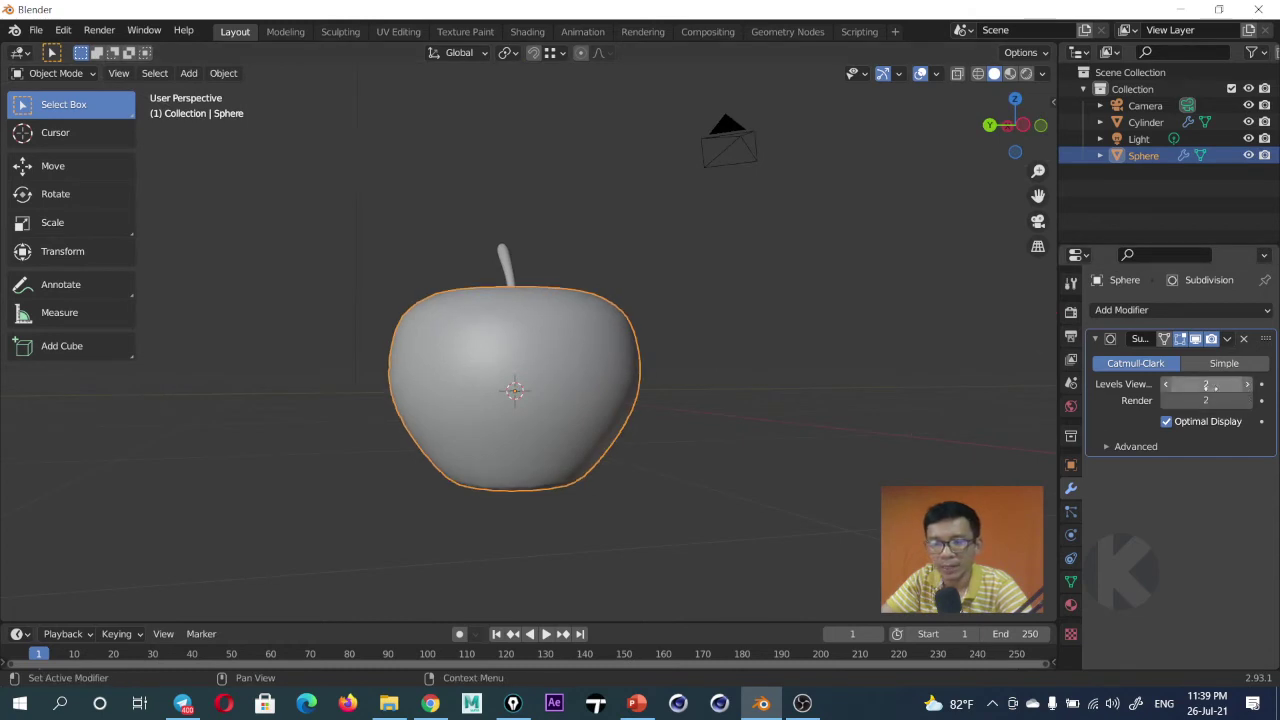
# Turn the wireframe overlay back on and select the apple, stem and light.
pyautogui.moveTo(733, 391)
pyautogui.mouseDown(button='middle')
pyautogui.moveTo(746, 420)
pyautogui.moveTo(657, 449)
pyautogui.moveTo(663, 514)
pyautogui.moveTo(836, 425)
pyautogui.moveTo(817, 357)
pyautogui.moveTo(791, 343)
pyautogui.moveTo(705, 392)
pyautogui.mouseUp(button='middle')
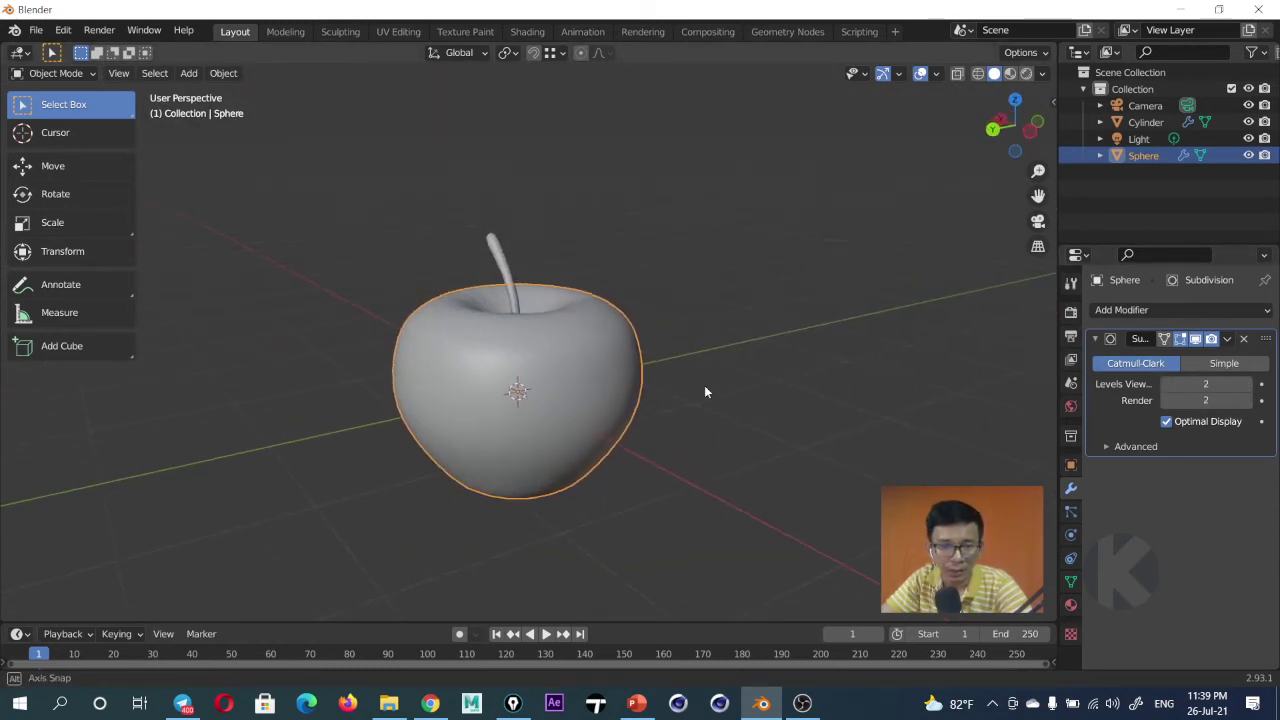
pyautogui.moveTo(575, 370)
pyautogui.mouseDown(button='middle')
pyautogui.moveTo(651, 363)
pyautogui.moveTo(726, 294)
pyautogui.moveTo(620, 343)
pyautogui.mouseUp(button='middle')
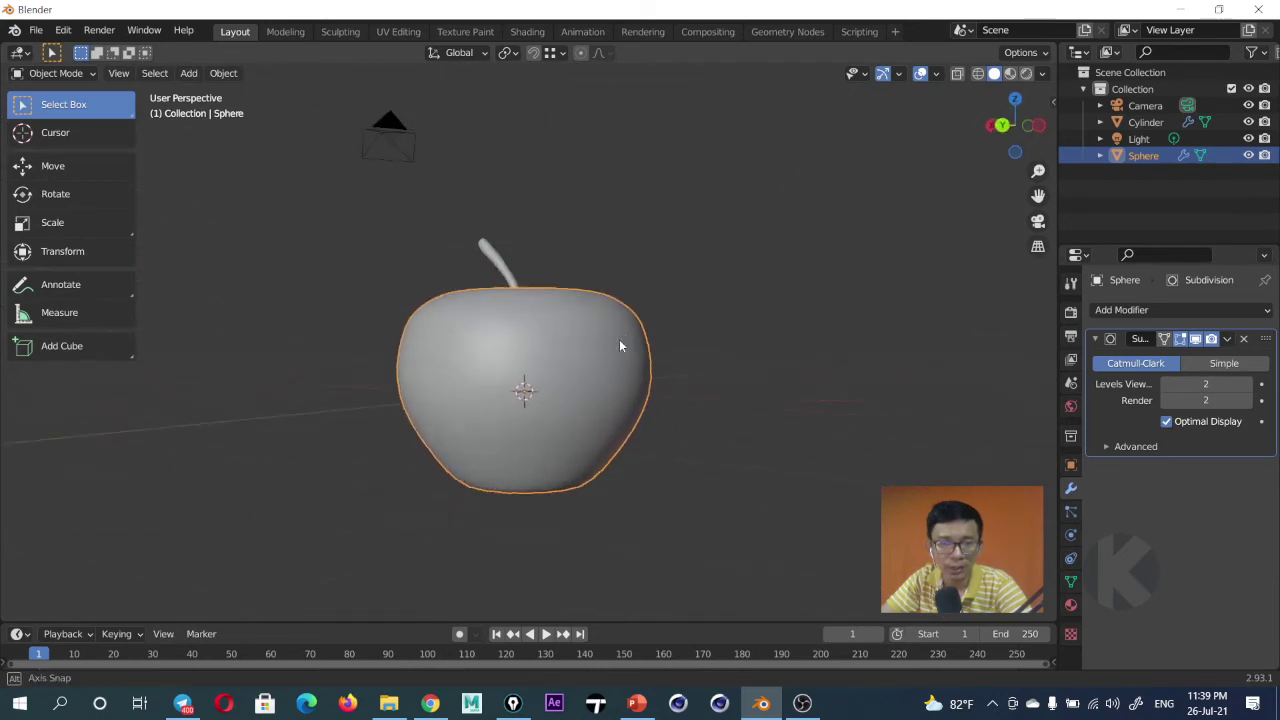
pyautogui.click(936, 74)
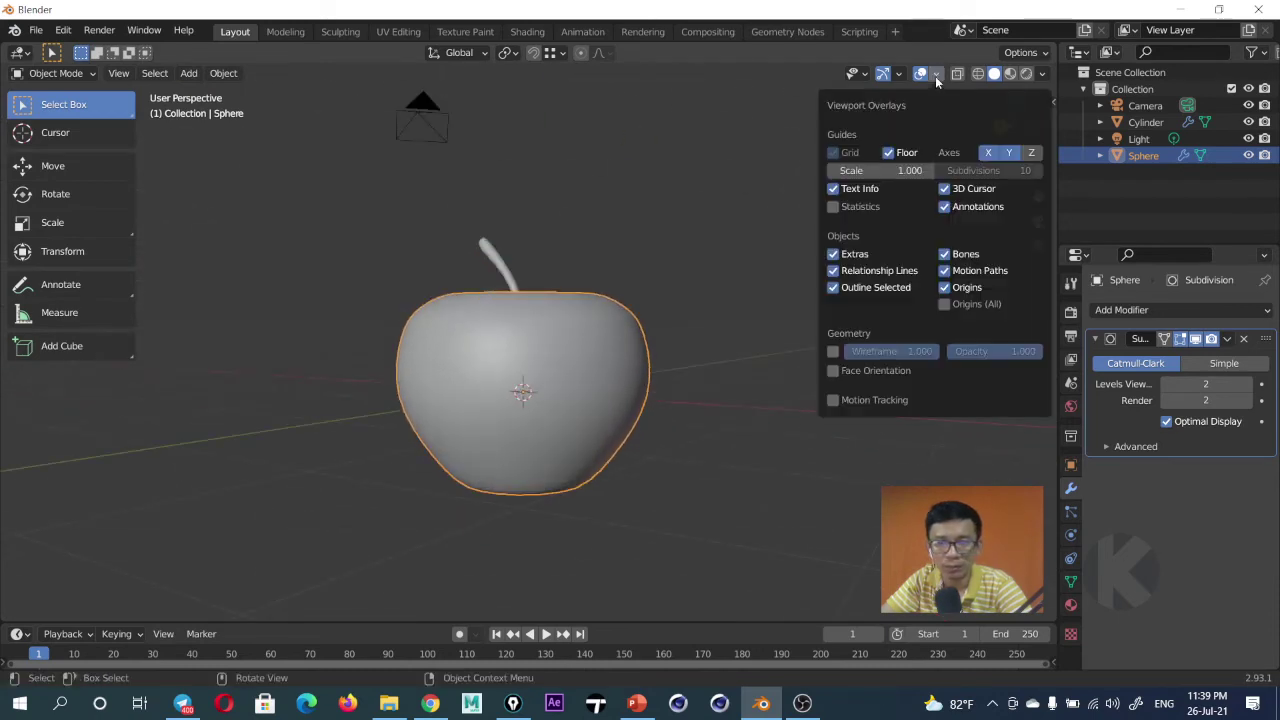
pyautogui.click(836, 352)
pyautogui.click(694, 314)
pyautogui.moveTo(694, 314)
pyautogui.mouseDown(button='middle')
pyautogui.moveTo(624, 364)
pyautogui.moveTo(704, 188)
pyautogui.mouseUp(button='middle')
pyautogui.moveTo(704, 188); pyautogui.dragTo(475, 466)
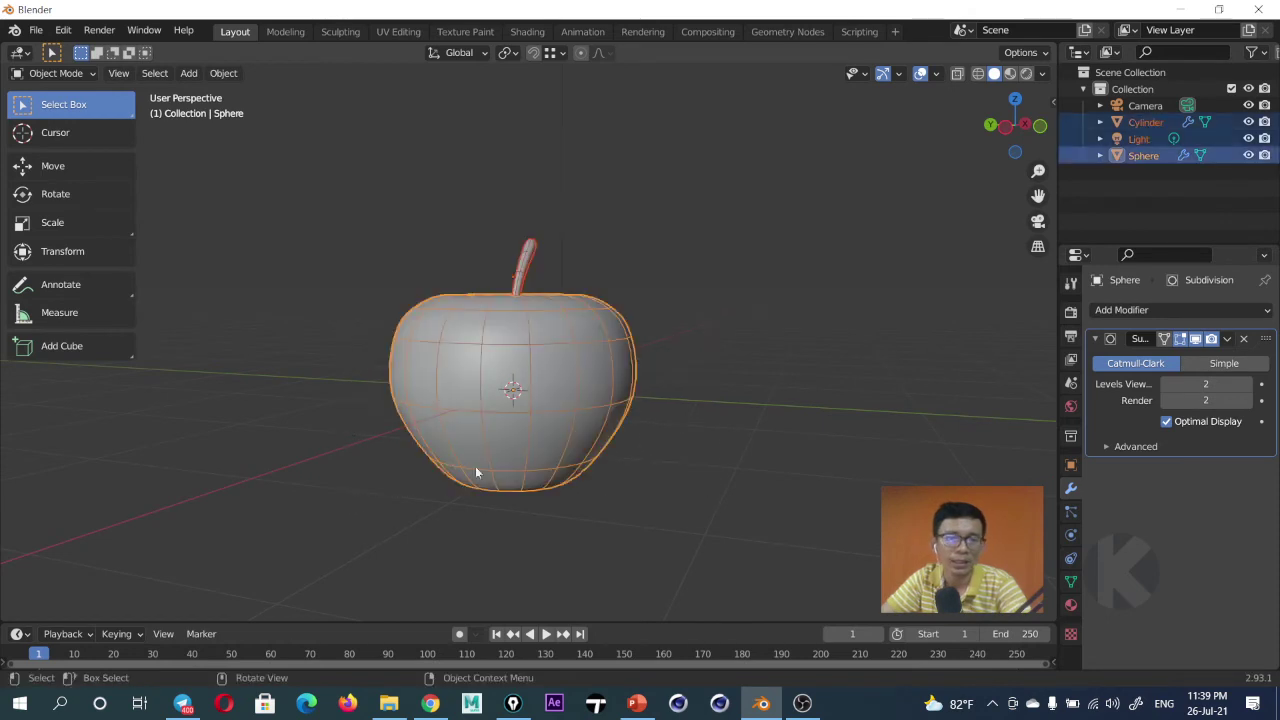
pyautogui.moveTo(475, 466); pyautogui.dragTo(558, 456, button='middle')
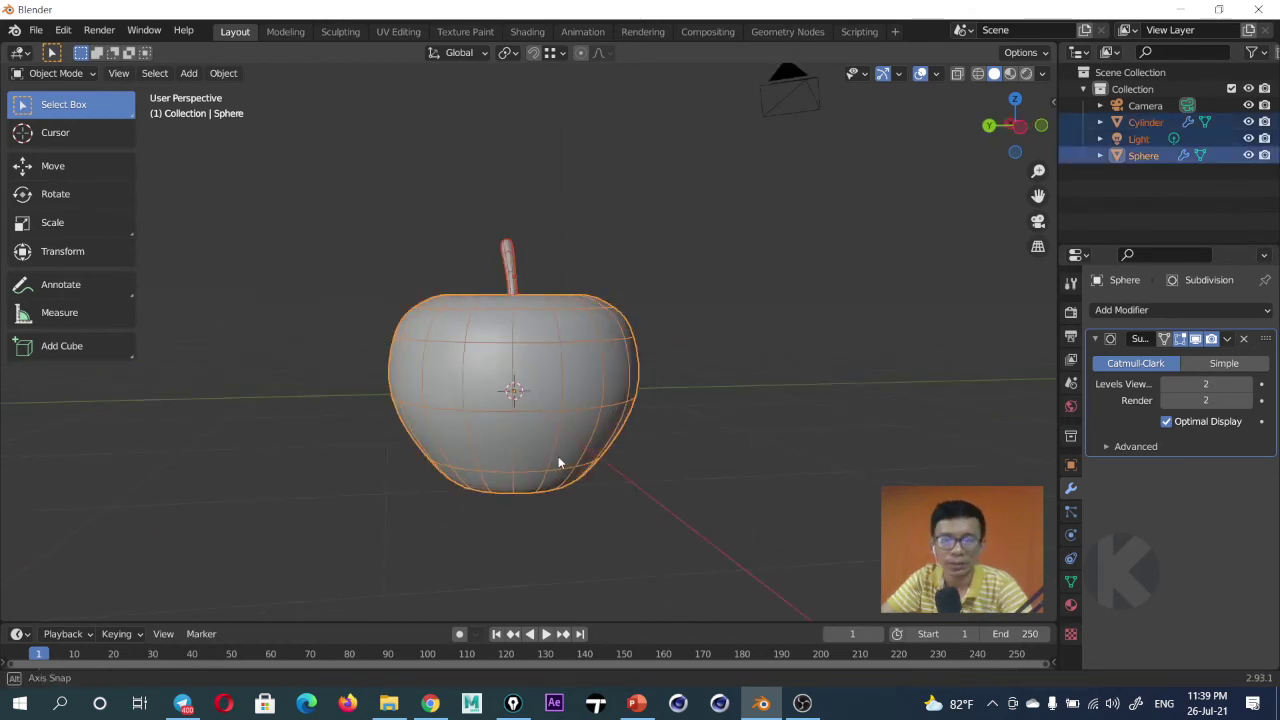
# Delete the light and check the stem and body in the transform sidebar.
pyautogui.click(1137, 139)
pyautogui.press('Delete')
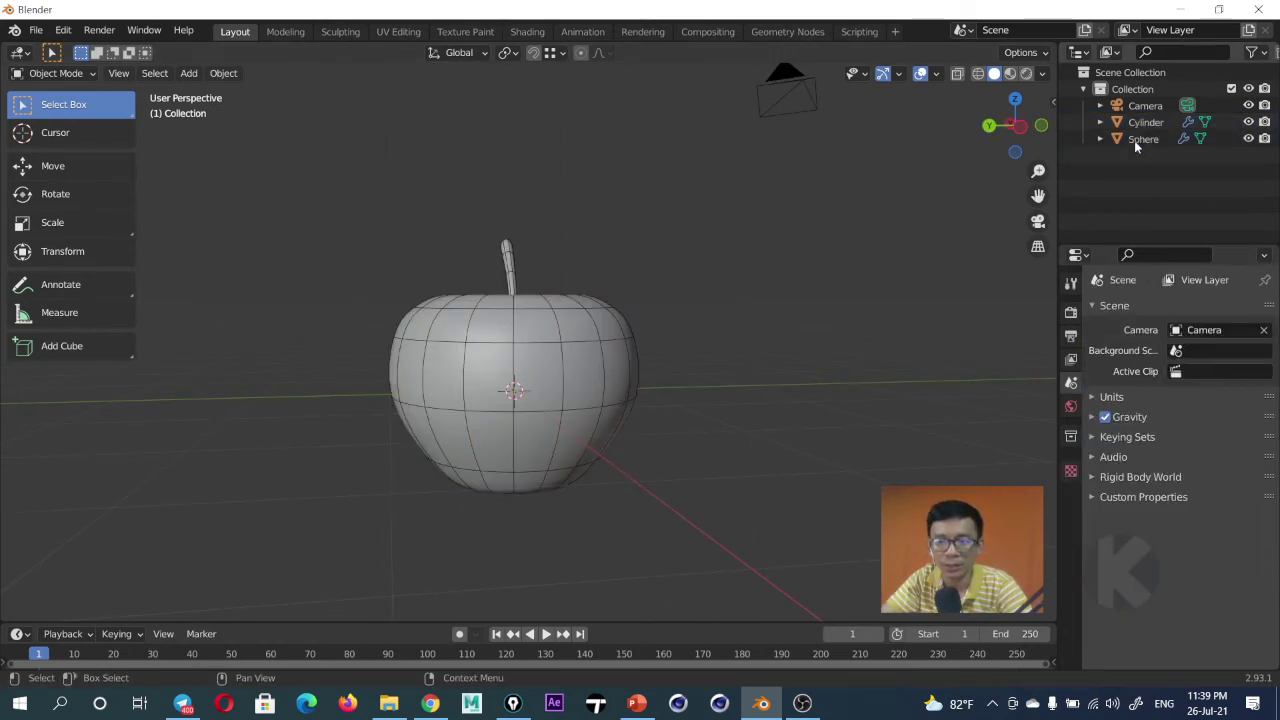
pyautogui.click(1145, 122)
pyautogui.keyDown('shift'); pyautogui.click(1143, 139); pyautogui.keyUp('shift')
pyautogui.moveTo(716, 286)
pyautogui.mouseDown(button='middle')
pyautogui.moveTo(730, 297)
pyautogui.moveTo(740, 277)
pyautogui.mouseUp(button='middle')
pyautogui.press('n')
pyautogui.click(755, 236)
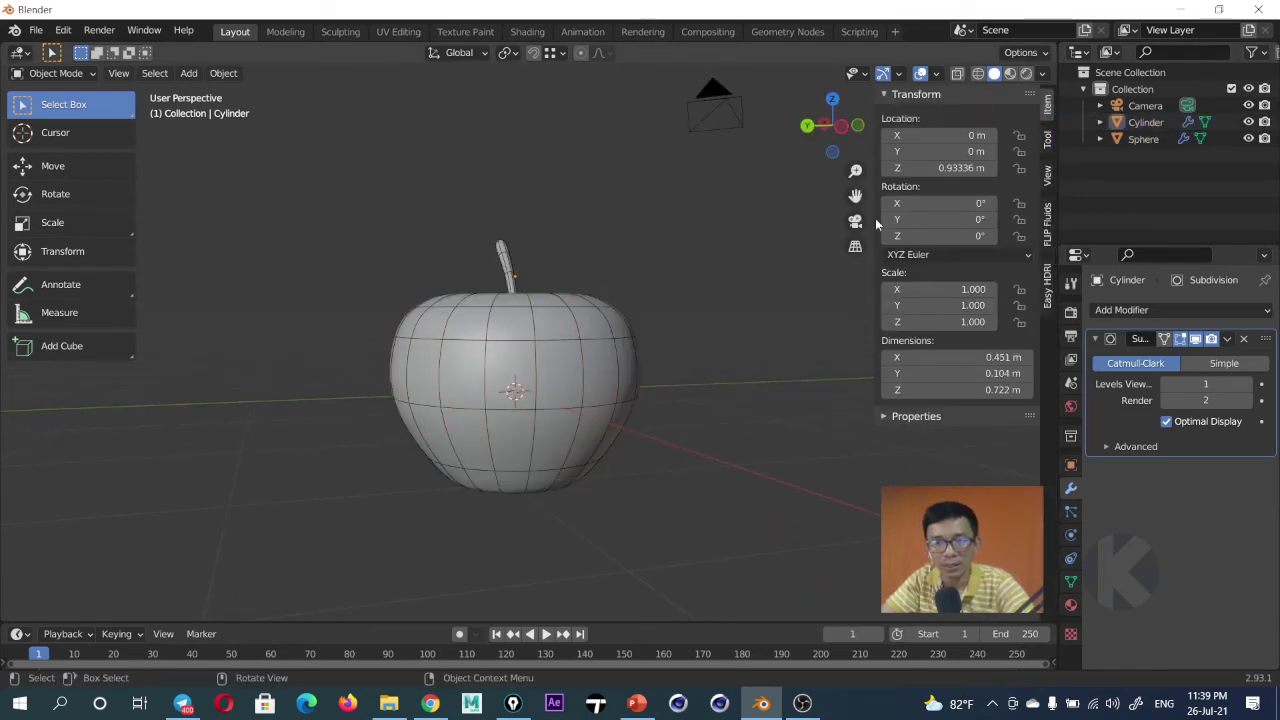
pyautogui.press('n')
# Move the stem and apple body into a new collection named 'Apple'.
pyautogui.click(1145, 122)
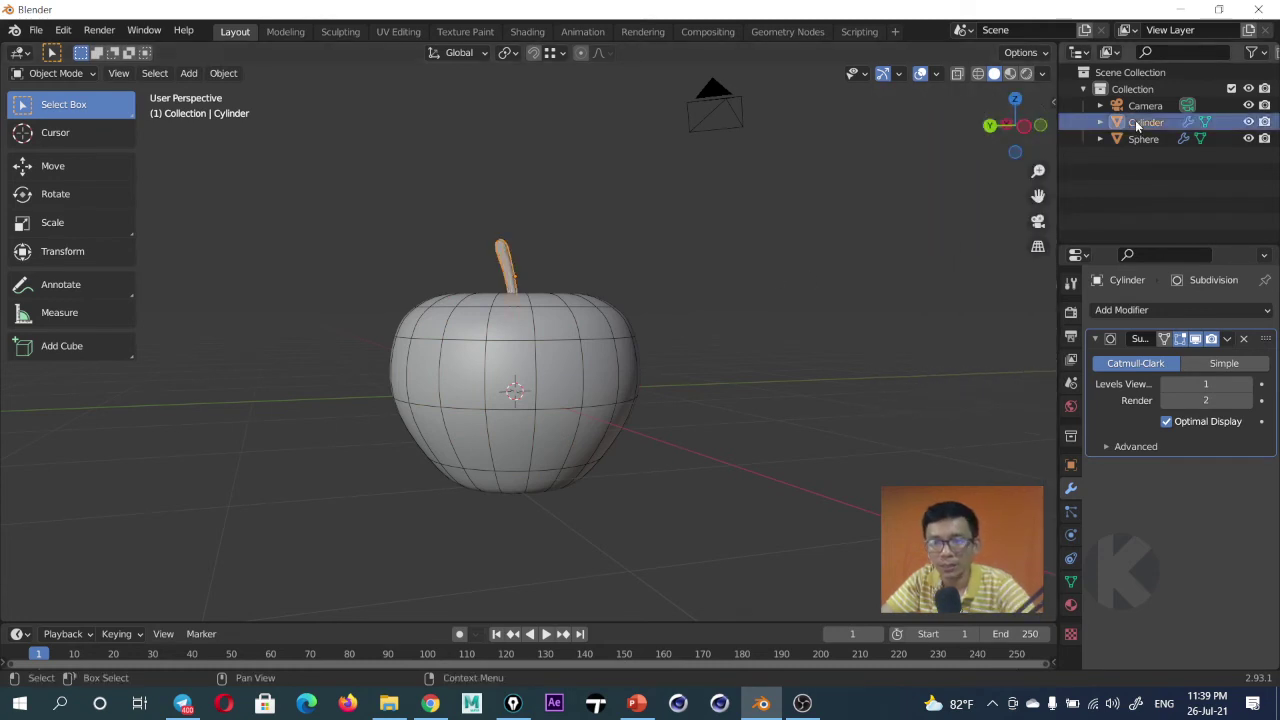
pyautogui.keyDown('shift'); pyautogui.click(1135, 139); pyautogui.keyUp('shift')
pyautogui.press('m')
pyautogui.click(913, 271)
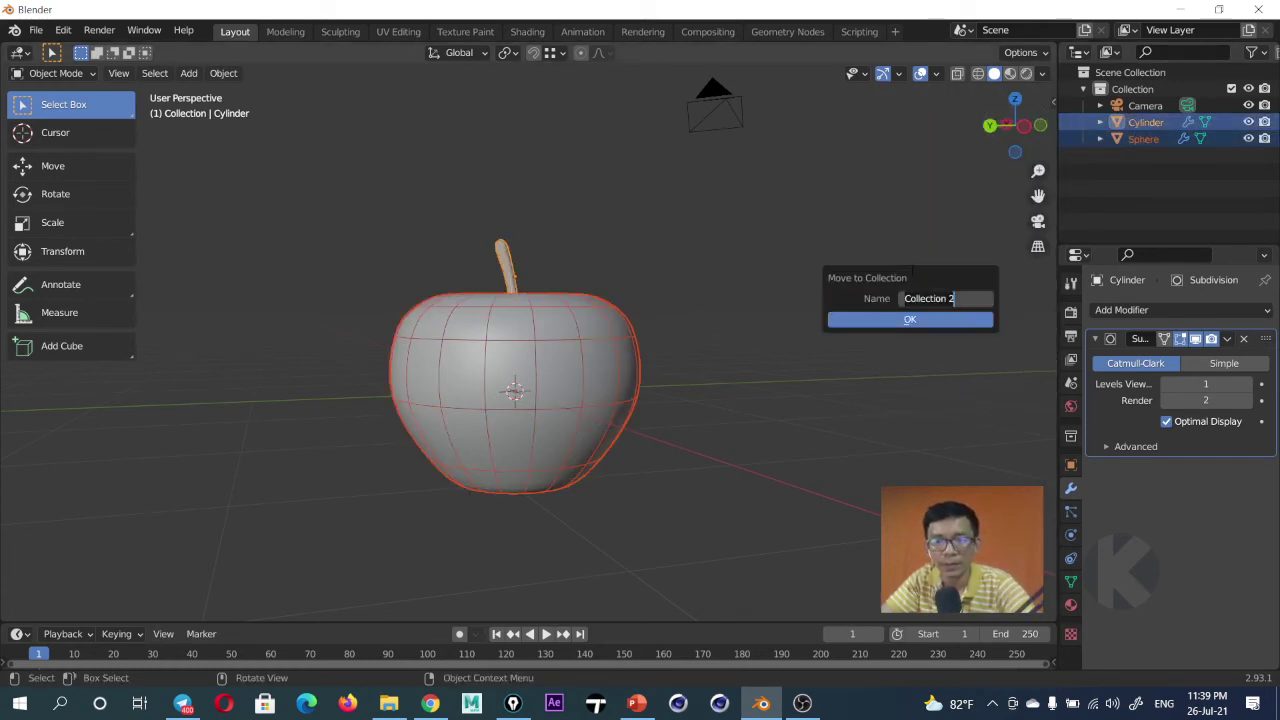
pyautogui.write('Apple')
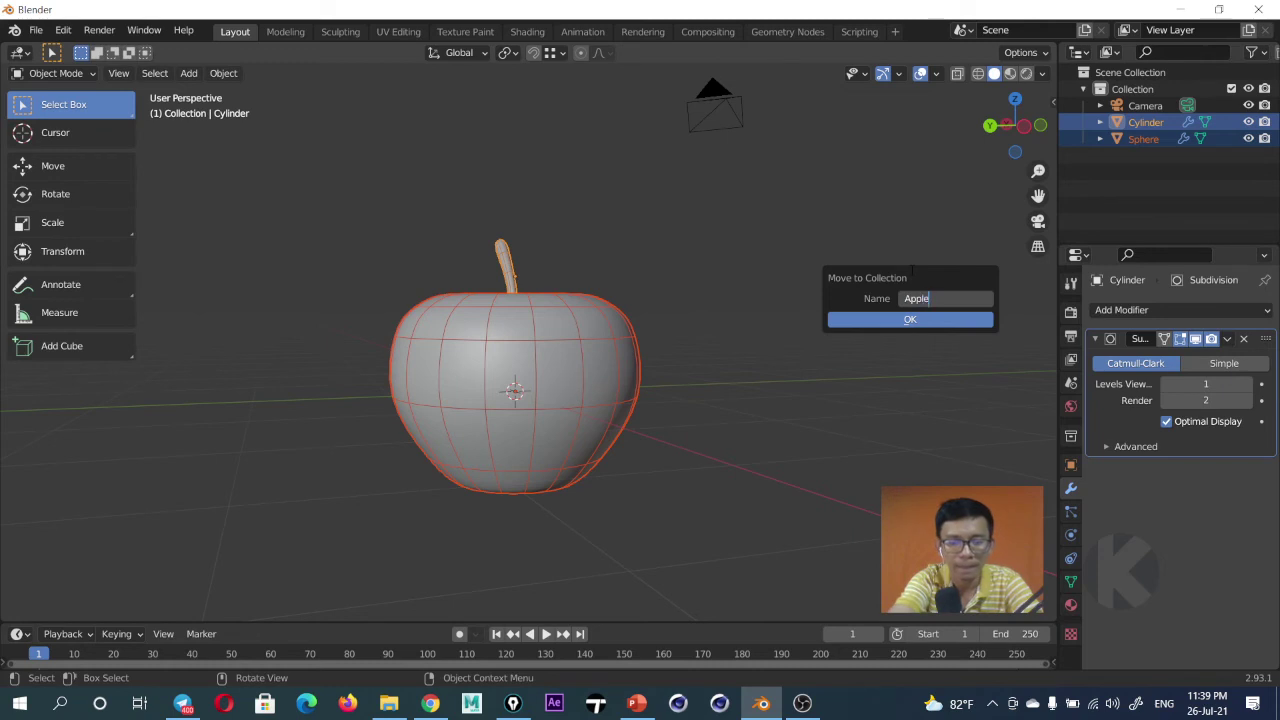
pyautogui.click(929, 319)
pyautogui.click(1221, 128)
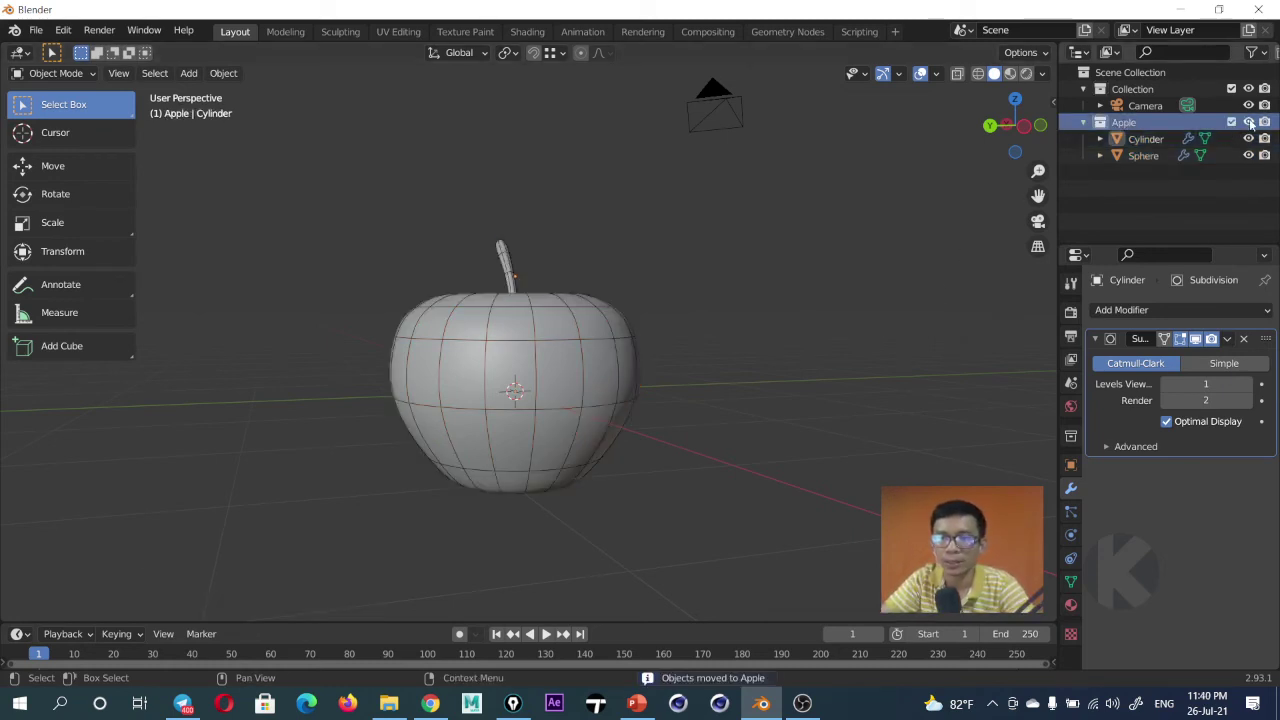
pyautogui.click(1248, 122)
pyautogui.click(1248, 122)
# Test the Apple collection's selectability toggle, then select all its objects.
pyautogui.click(1257, 55)
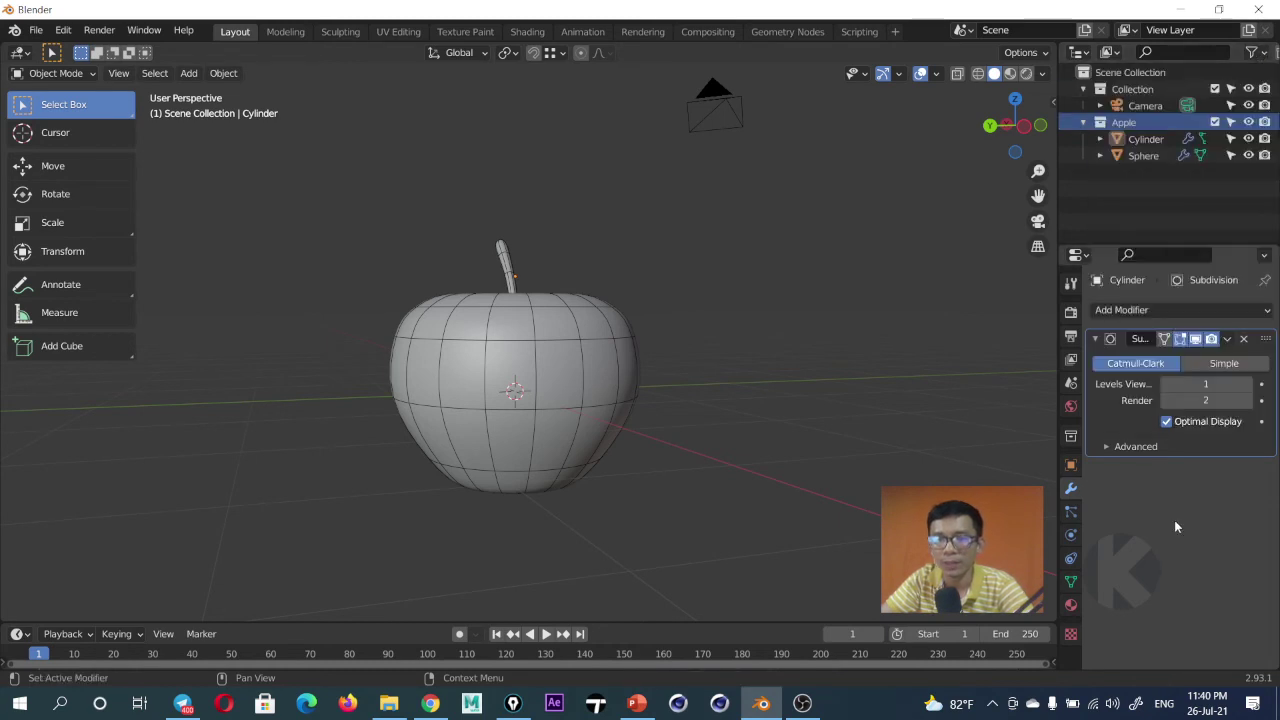
pyautogui.click(1257, 55)
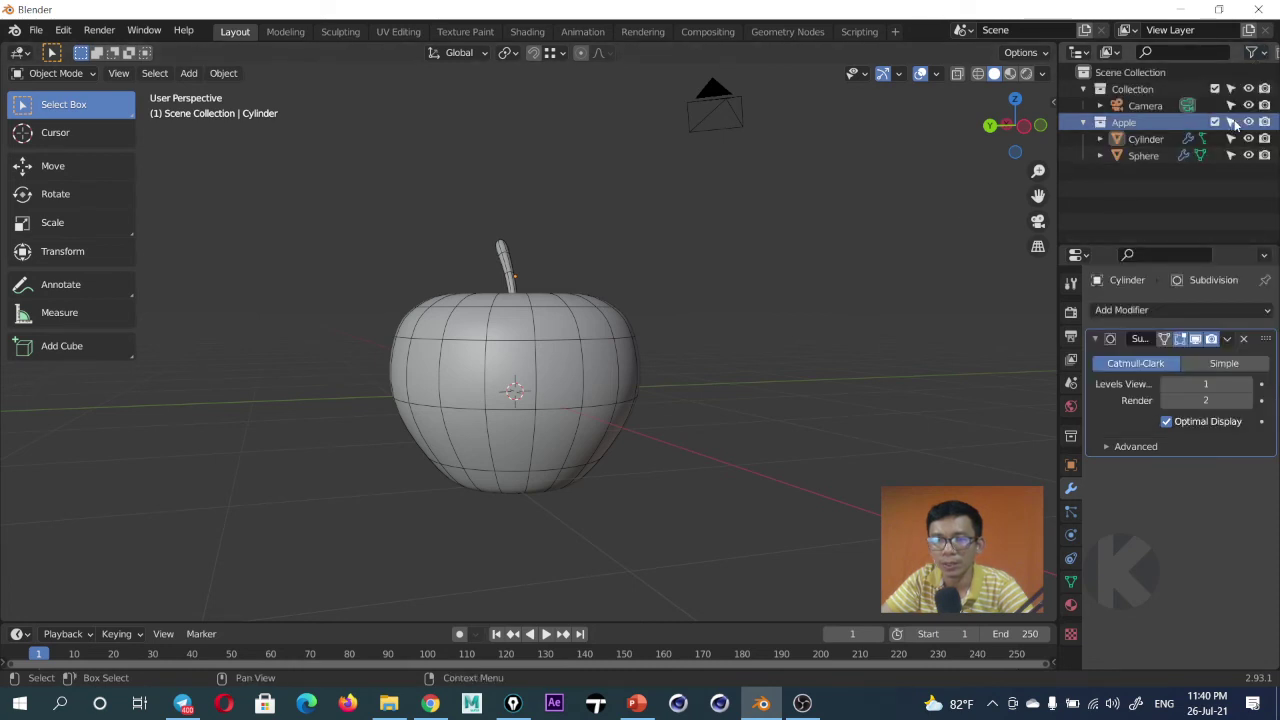
pyautogui.click(1231, 122)
pyautogui.moveTo(711, 251); pyautogui.dragTo(322, 540)
pyautogui.moveTo(322, 540); pyautogui.dragTo(442, 395, button='middle')
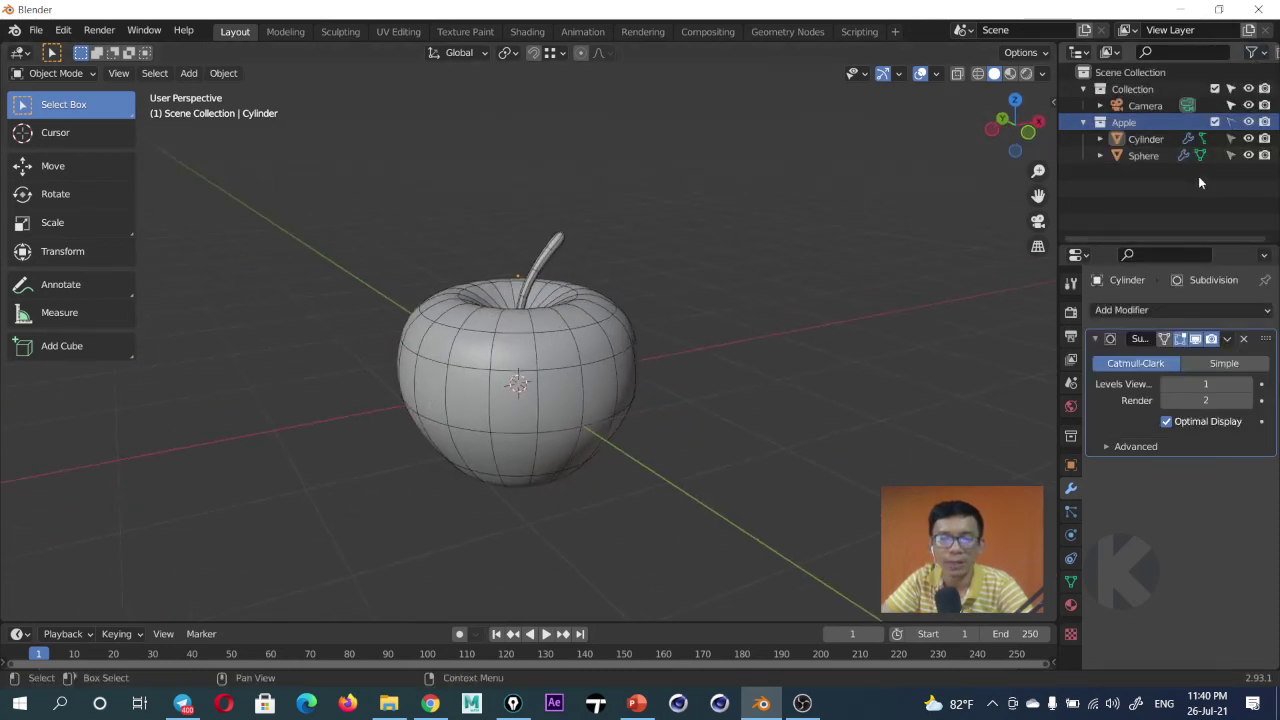
pyautogui.click(1231, 122)
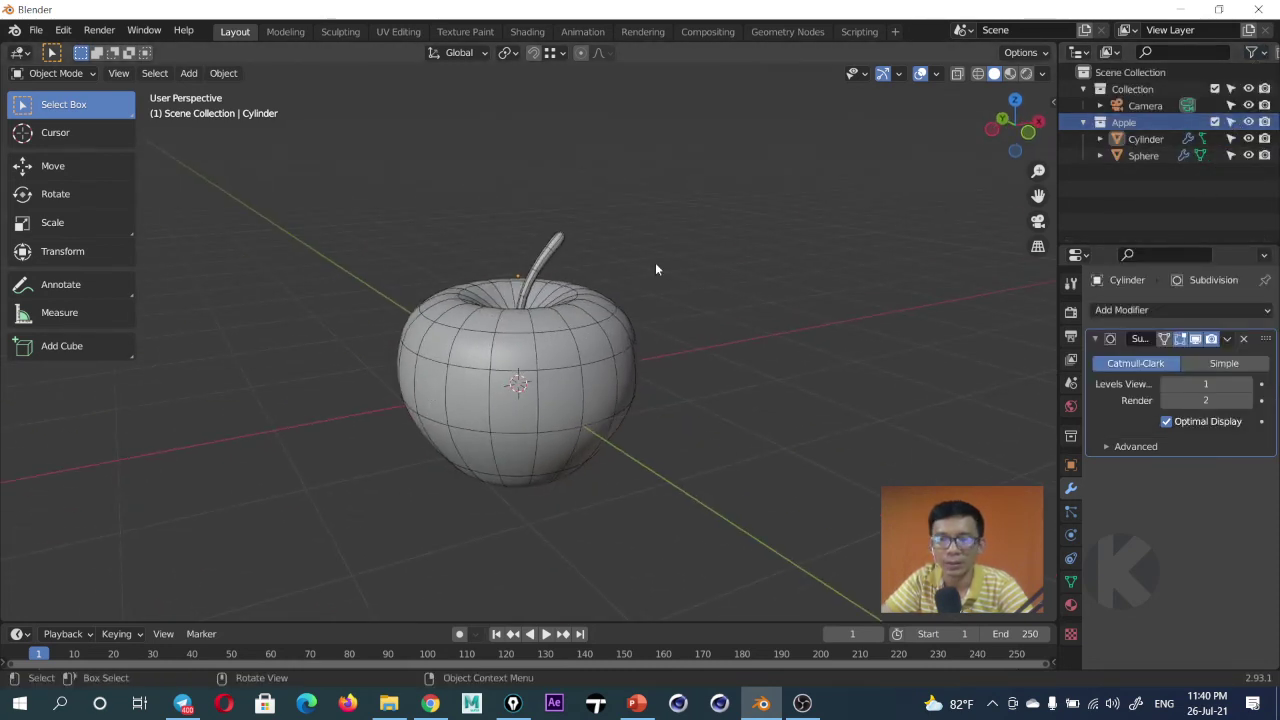
pyautogui.rightClick(1127, 124)
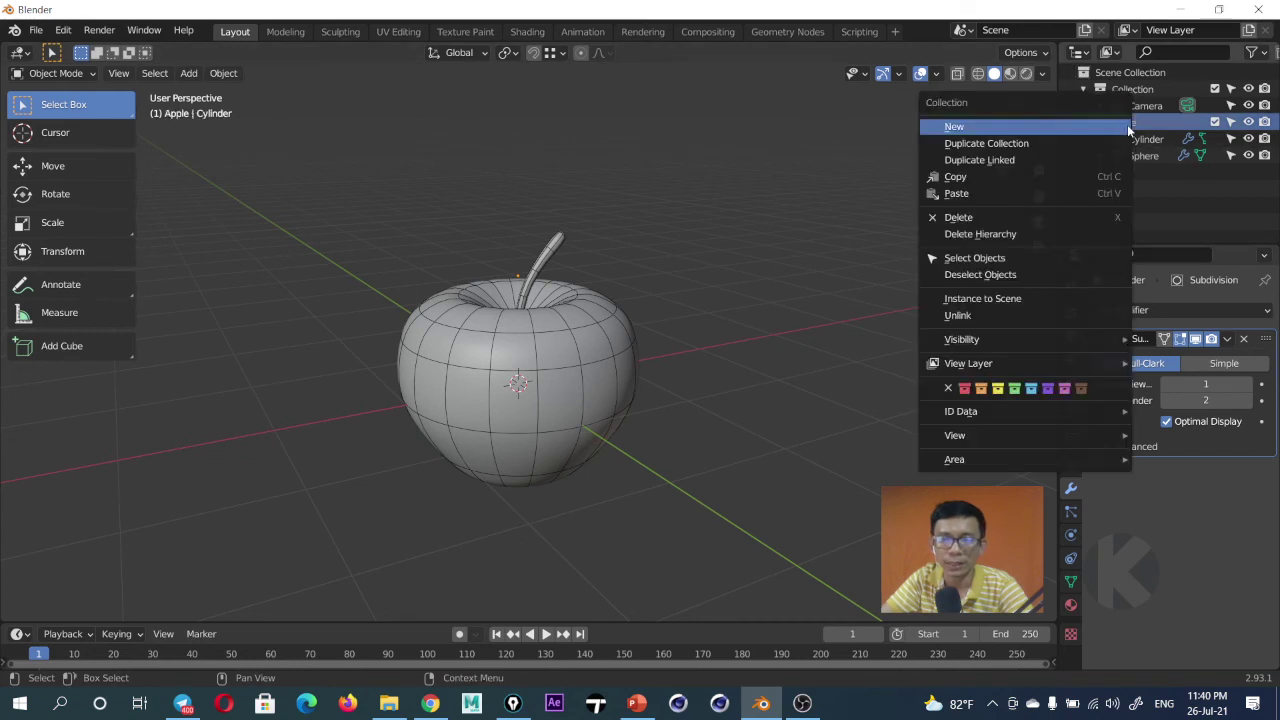
pyautogui.click(999, 260)
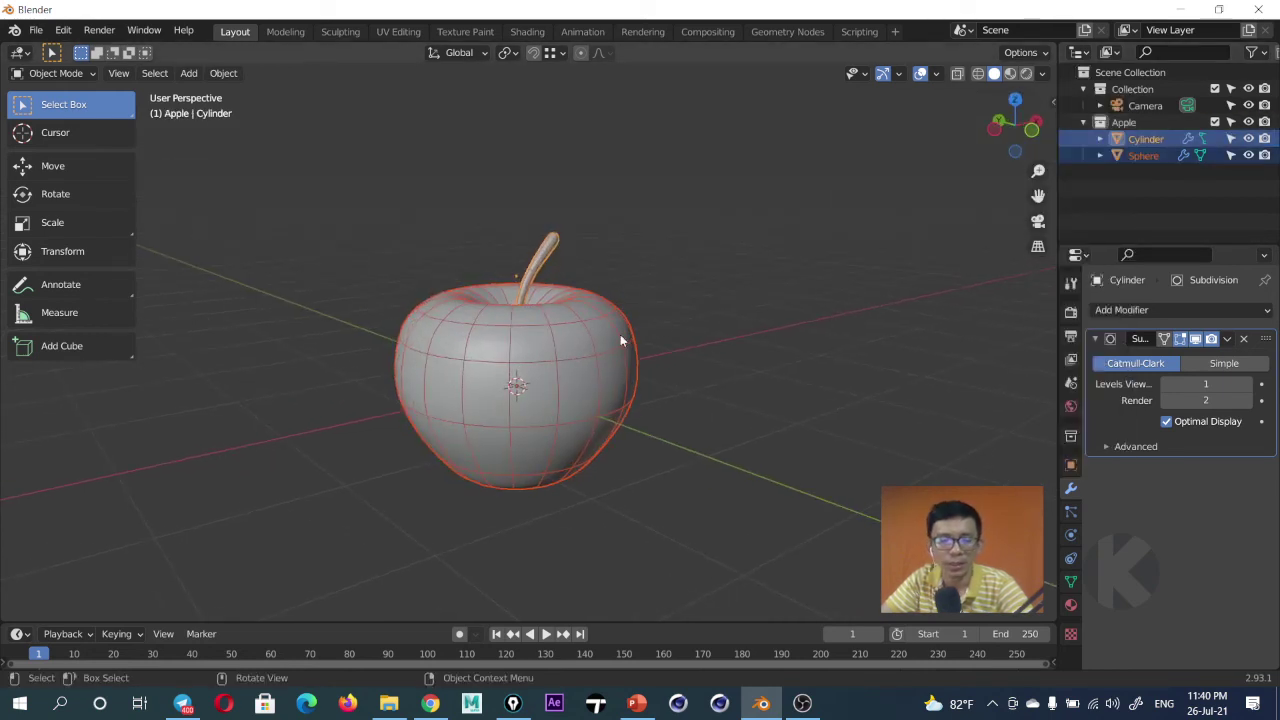
# Lift the apple and stem 0.73176 m along Z, then lower the stem slightly.
pyautogui.press('g')
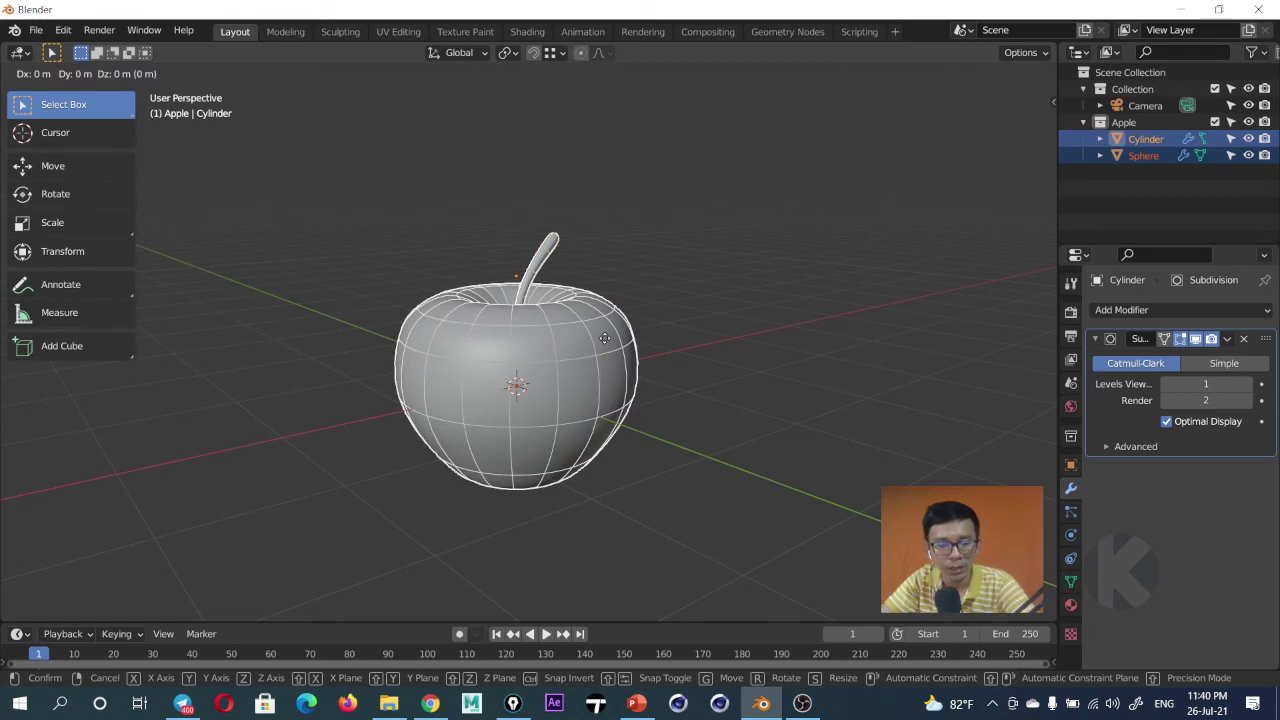
pyautogui.press('z')
pyautogui.click(548, 340)
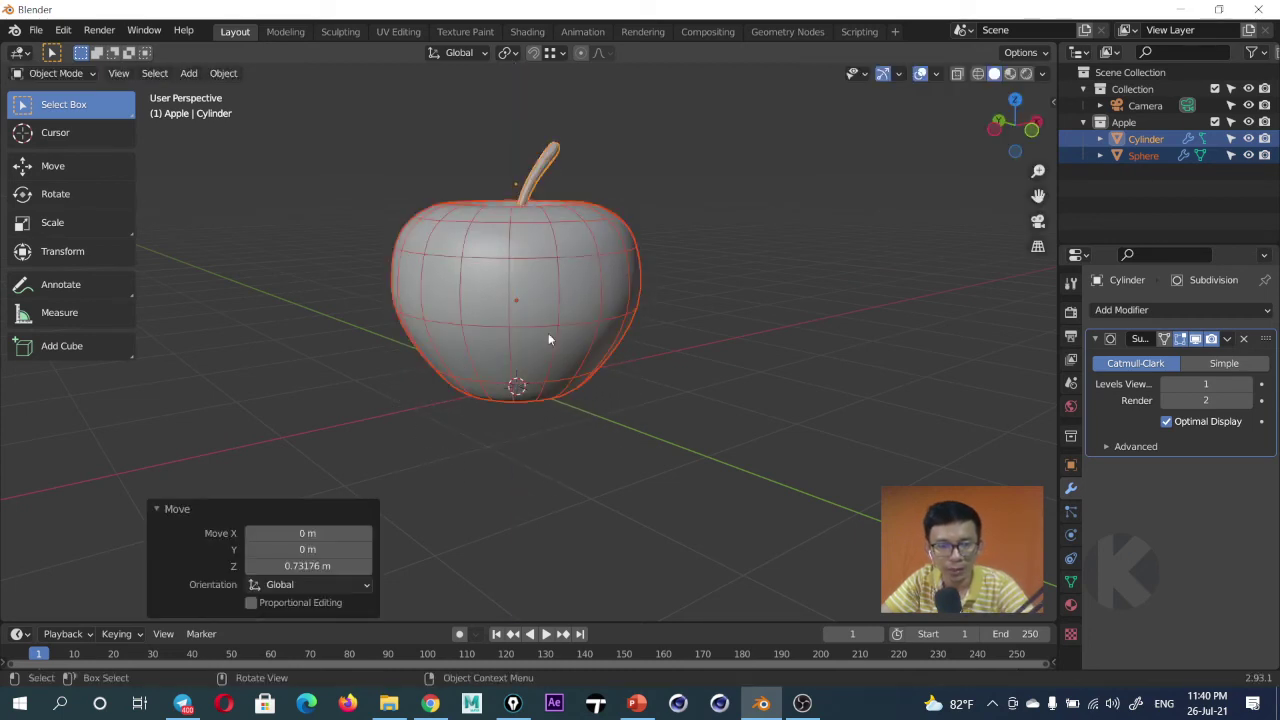
pyautogui.moveTo(548, 340)
pyautogui.mouseDown(button='middle')
pyautogui.moveTo(580, 292)
pyautogui.moveTo(608, 420)
pyautogui.moveTo(497, 450)
pyautogui.moveTo(591, 213)
pyautogui.mouseUp(button='middle')
pyautogui.click(591, 213)
pyautogui.click(589, 209)
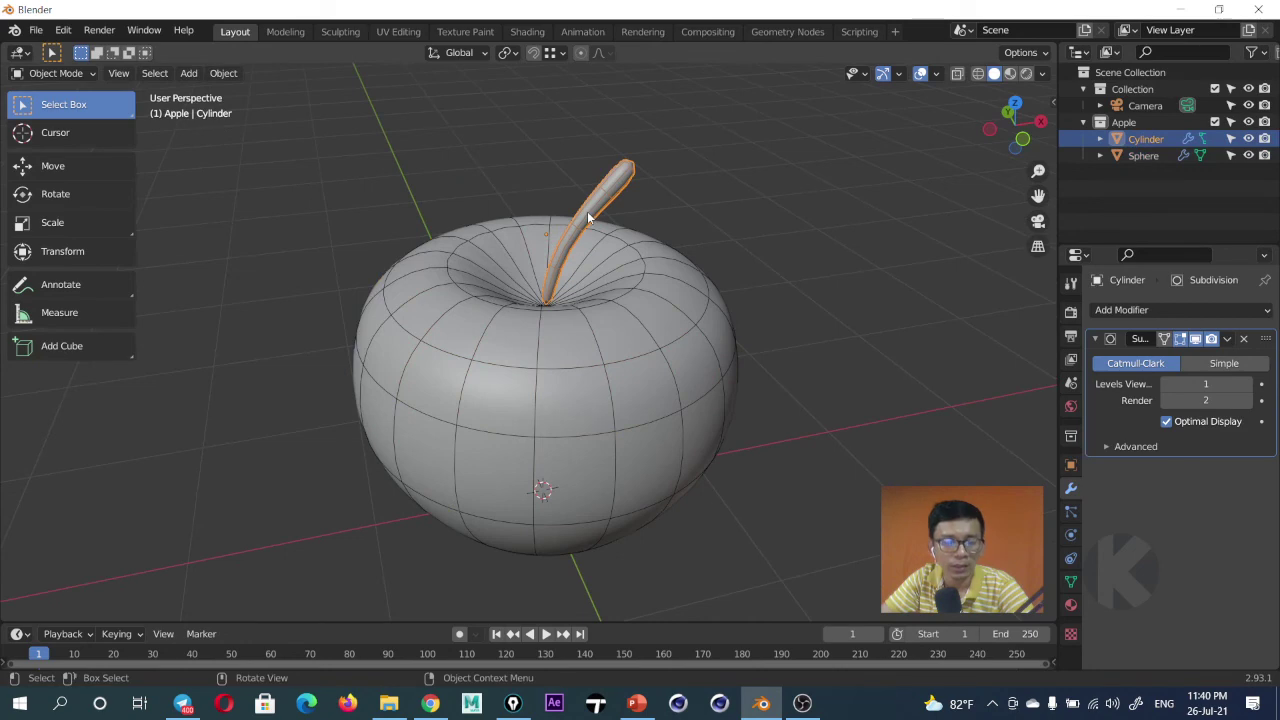
pyautogui.press('g')
pyautogui.press('z')
pyautogui.click(578, 302)
# Scale the stem up to 1.217 times its size.
pyautogui.hotkey('alt', 'a')
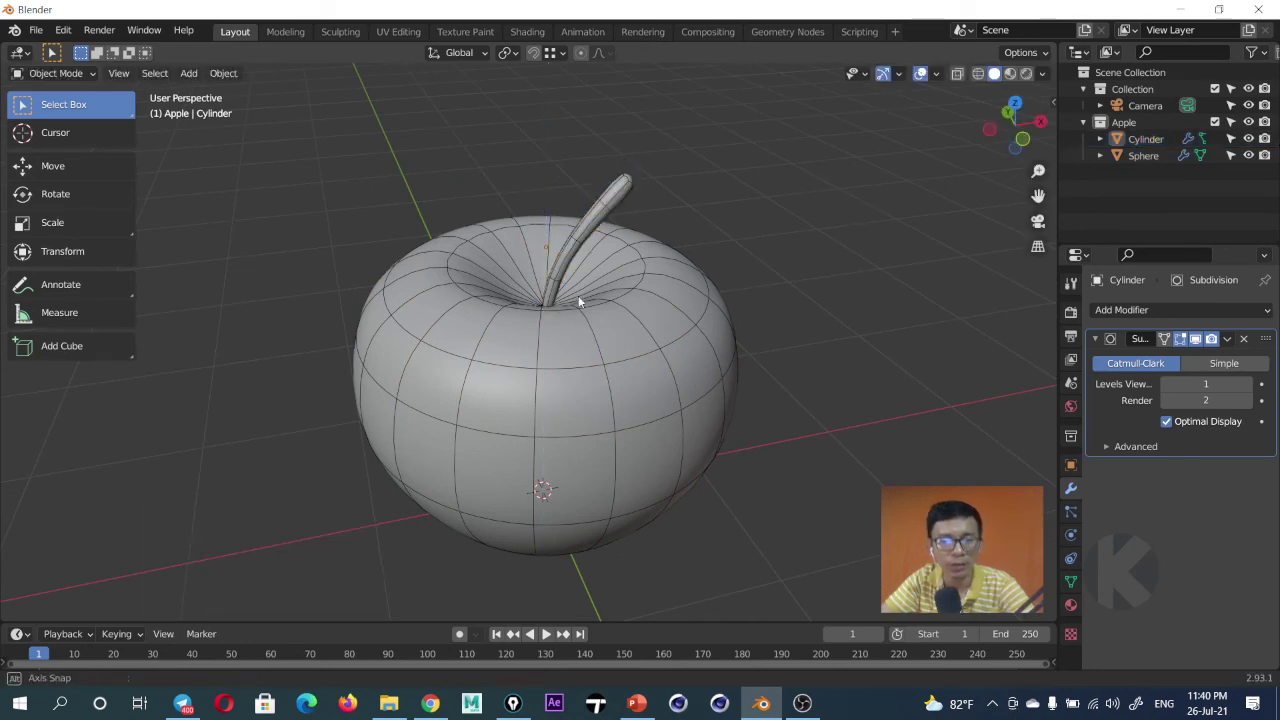
pyautogui.moveTo(578, 302); pyautogui.dragTo(582, 317, button='middle')
pyautogui.click(572, 245)
pyautogui.press('s')
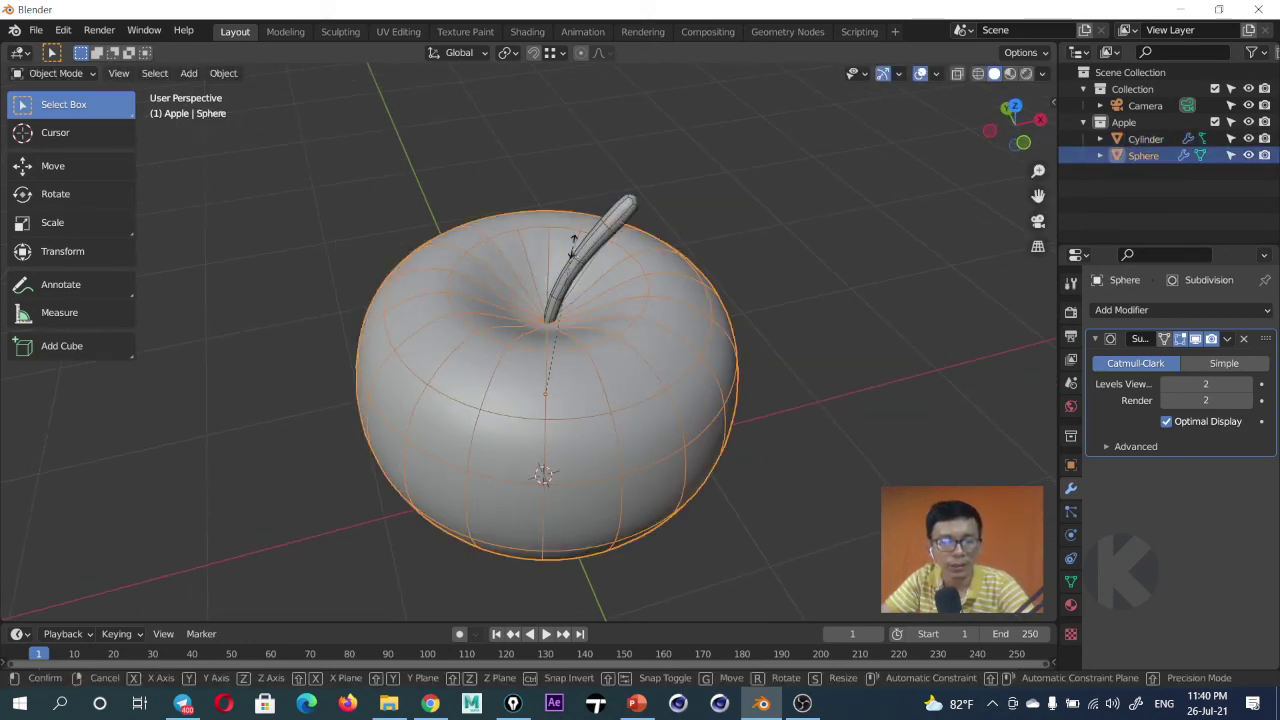
pyautogui.press('Escape')
pyautogui.click(606, 230)
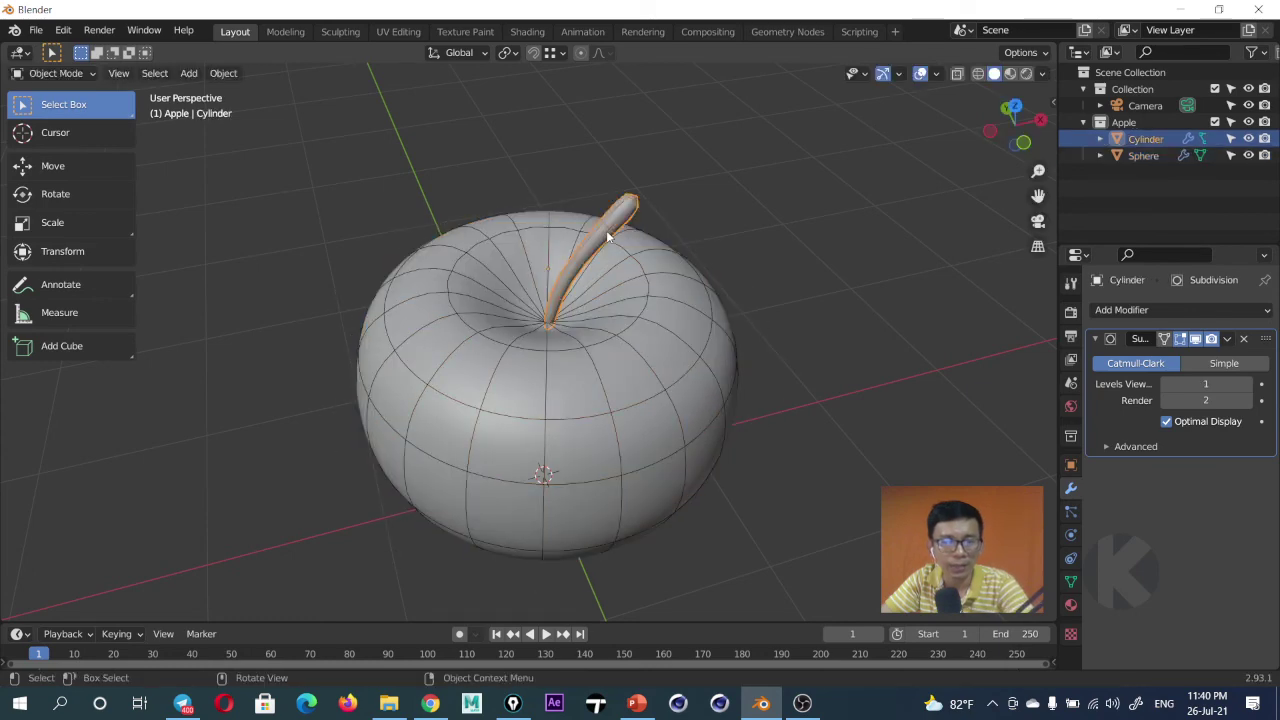
pyautogui.press('s')
pyautogui.click(620, 228)
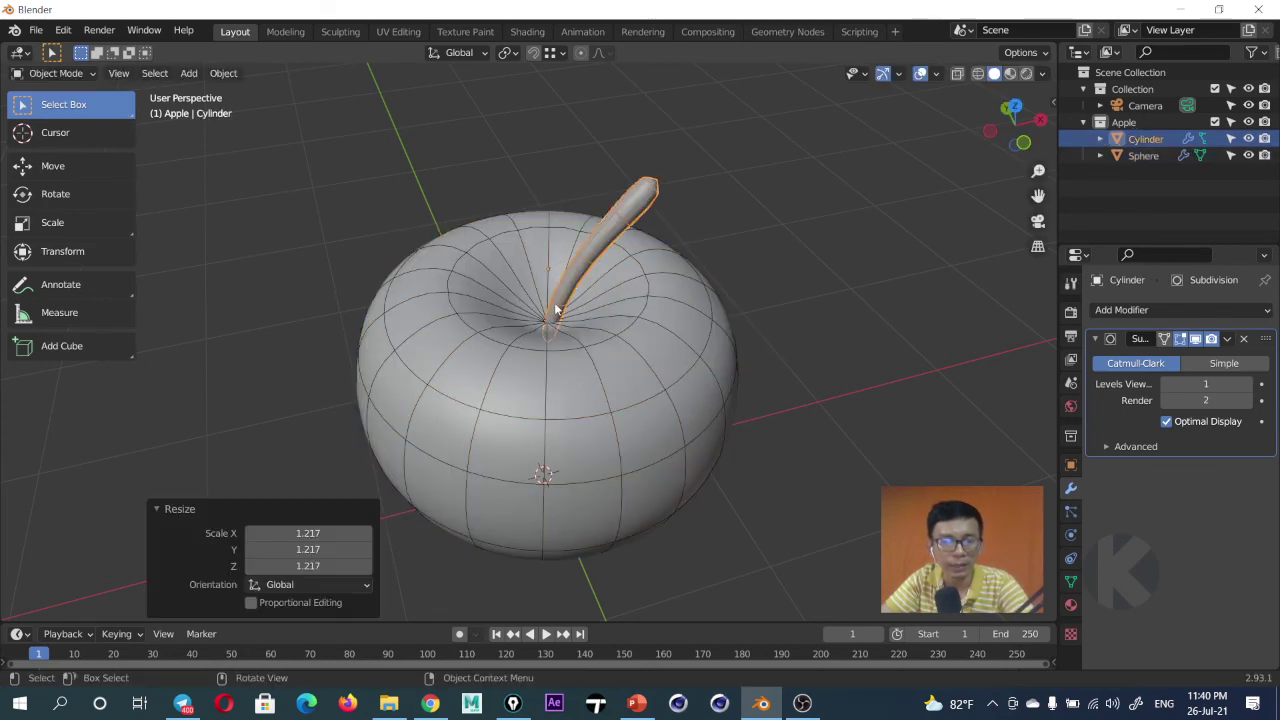
# Nudge the enlarged stem up 0.055236 m along Z and clear the selection.
pyautogui.moveTo(620, 228)
pyautogui.mouseDown(button='middle')
pyautogui.moveTo(581, 281)
pyautogui.moveTo(706, 240)
pyautogui.moveTo(608, 251)
pyautogui.moveTo(565, 315)
pyautogui.moveTo(704, 319)
pyautogui.moveTo(805, 249)
pyautogui.mouseUp(button='middle')
pyautogui.press('g')
pyautogui.press('z')
pyautogui.click(624, 249)
pyautogui.hotkey('alt', 'a')
pyautogui.scroll(-2, 666, 246)
pyautogui.moveTo(648, 249)
pyautogui.mouseDown(button='middle')
pyautogui.moveTo(534, 303)
pyautogui.moveTo(371, 305)
pyautogui.moveTo(511, 284)
pyautogui.mouseUp(button='middle')
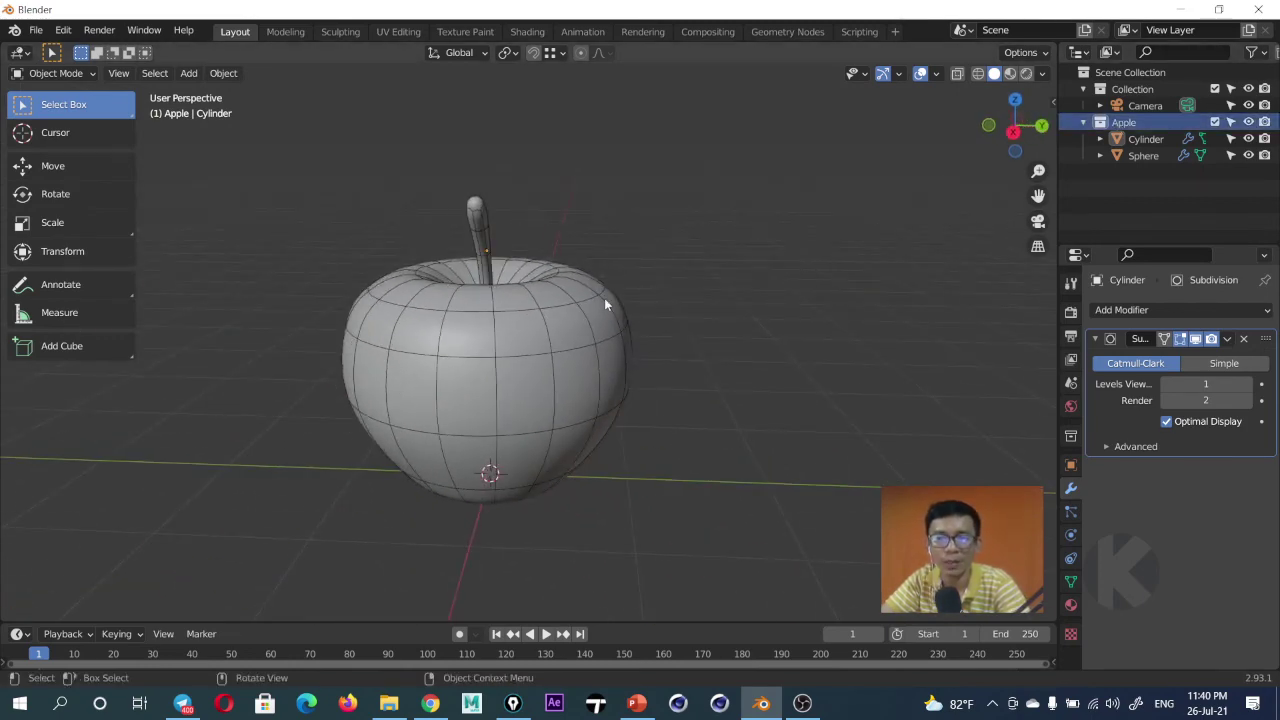
pyautogui.moveTo(604, 298); pyautogui.dragTo(523, 299, button='middle')
pyautogui.rightClick(1115, 124)
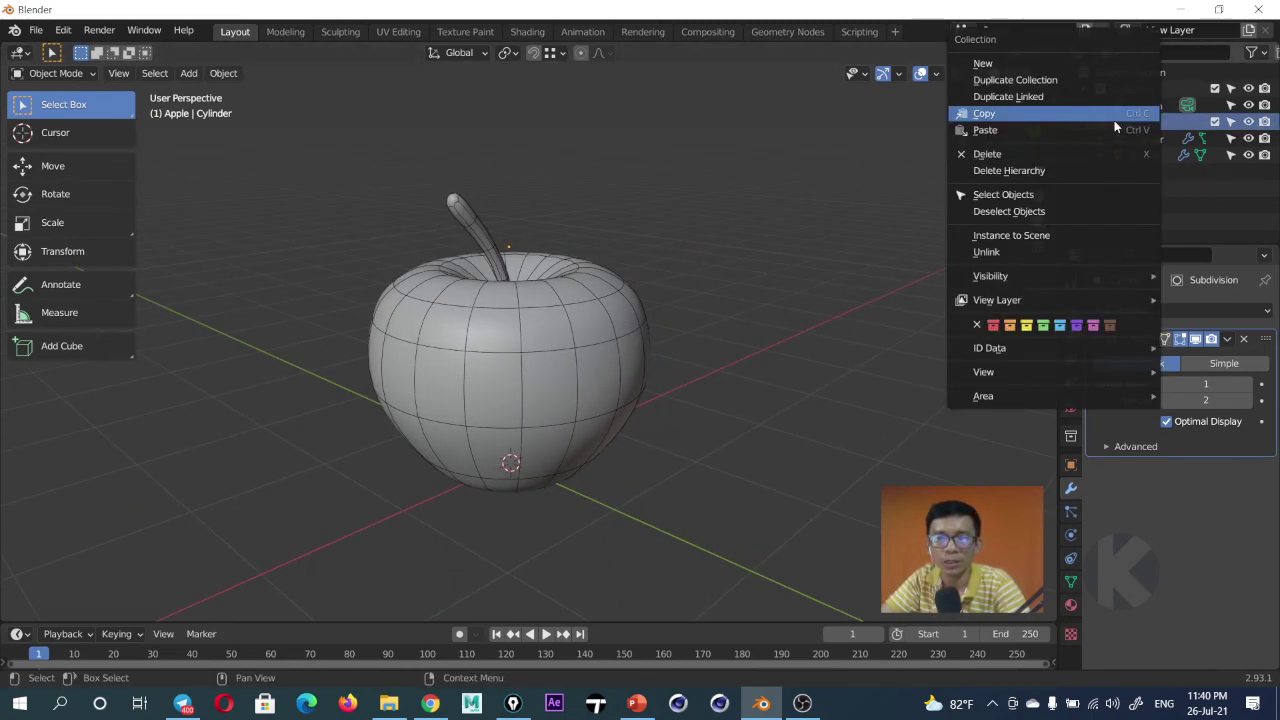
pyautogui.click(1114, 118)
pyautogui.moveTo(714, 171)
pyautogui.mouseDown(button='middle')
pyautogui.moveTo(600, 296)
pyautogui.moveTo(648, 308)
pyautogui.moveTo(528, 322)
pyautogui.moveTo(600, 314)
pyautogui.moveTo(618, 325)
pyautogui.moveTo(608, 333)
pyautogui.mouseUp(button='middle')
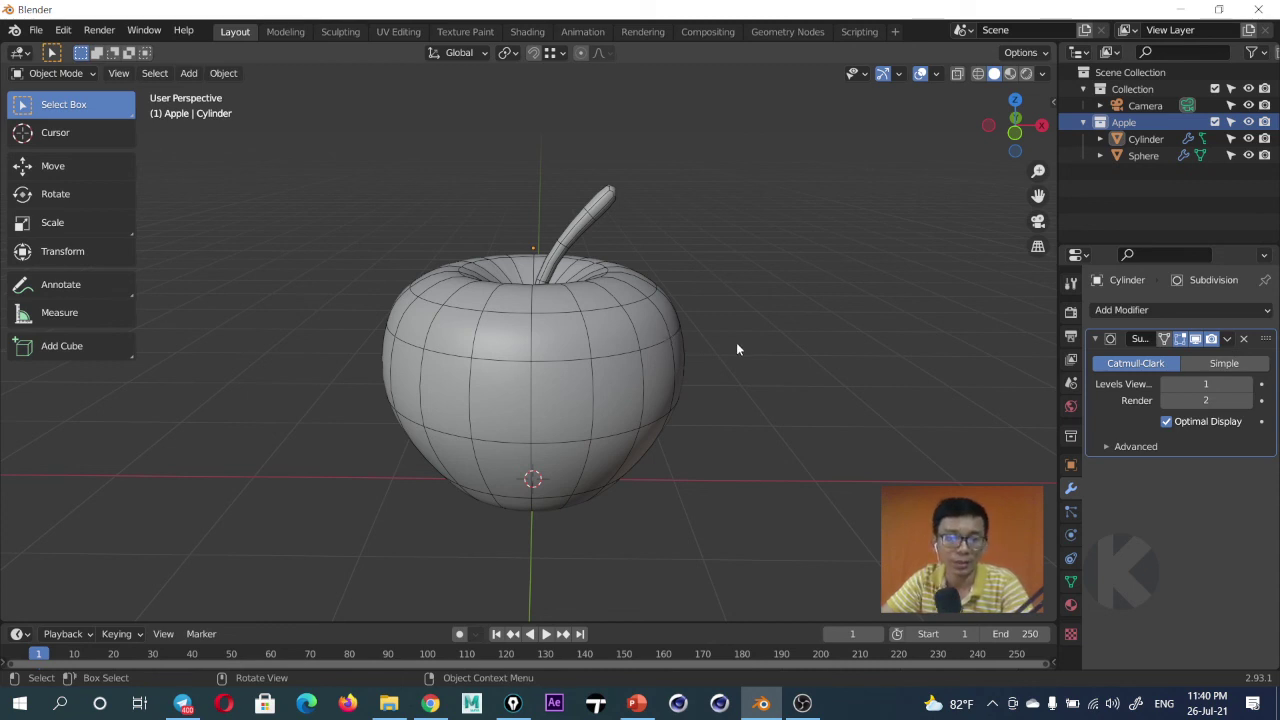
pyautogui.moveTo(737, 349); pyautogui.dragTo(705, 355, button='middle')
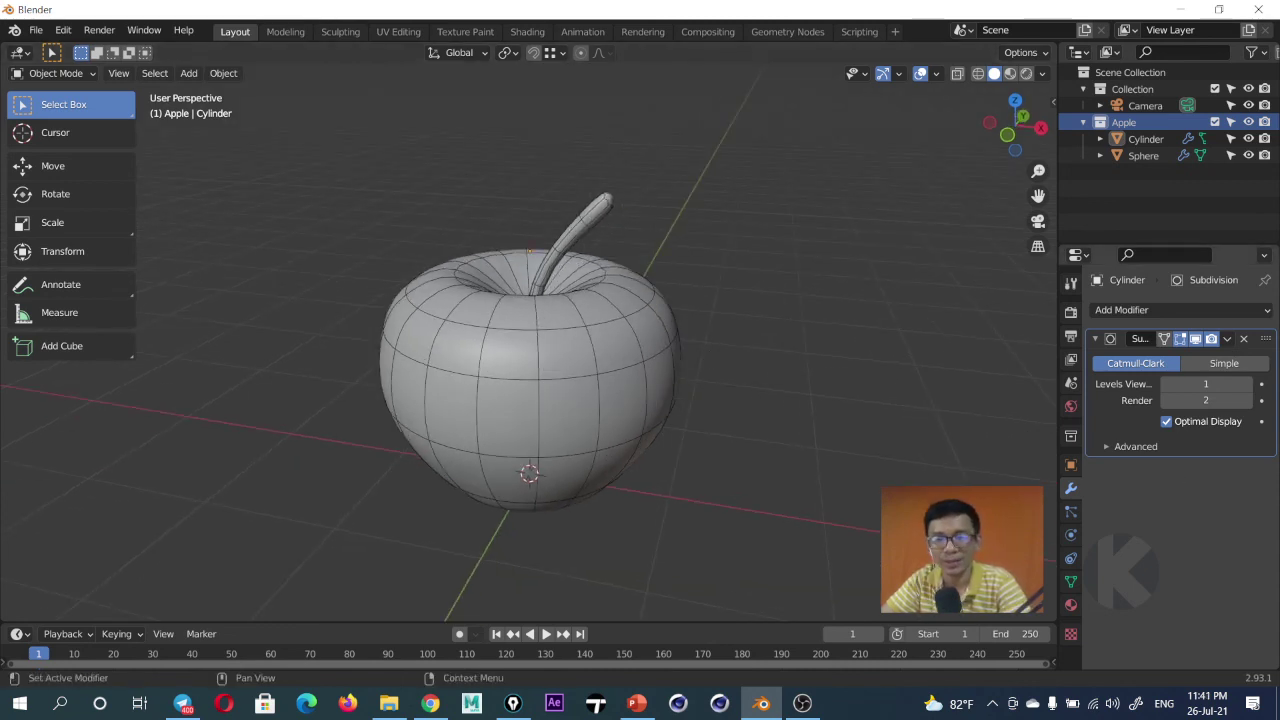